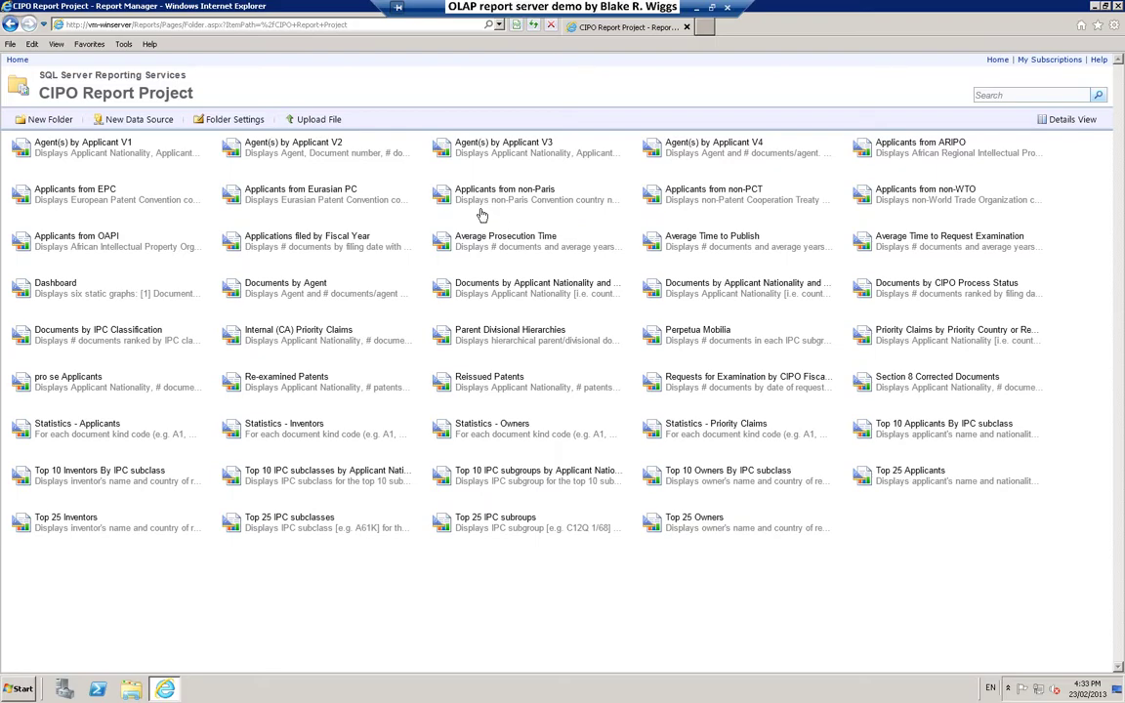
# Open the Dashboard report and highlight its 539,108 publication total
pyautogui.click(55, 283)
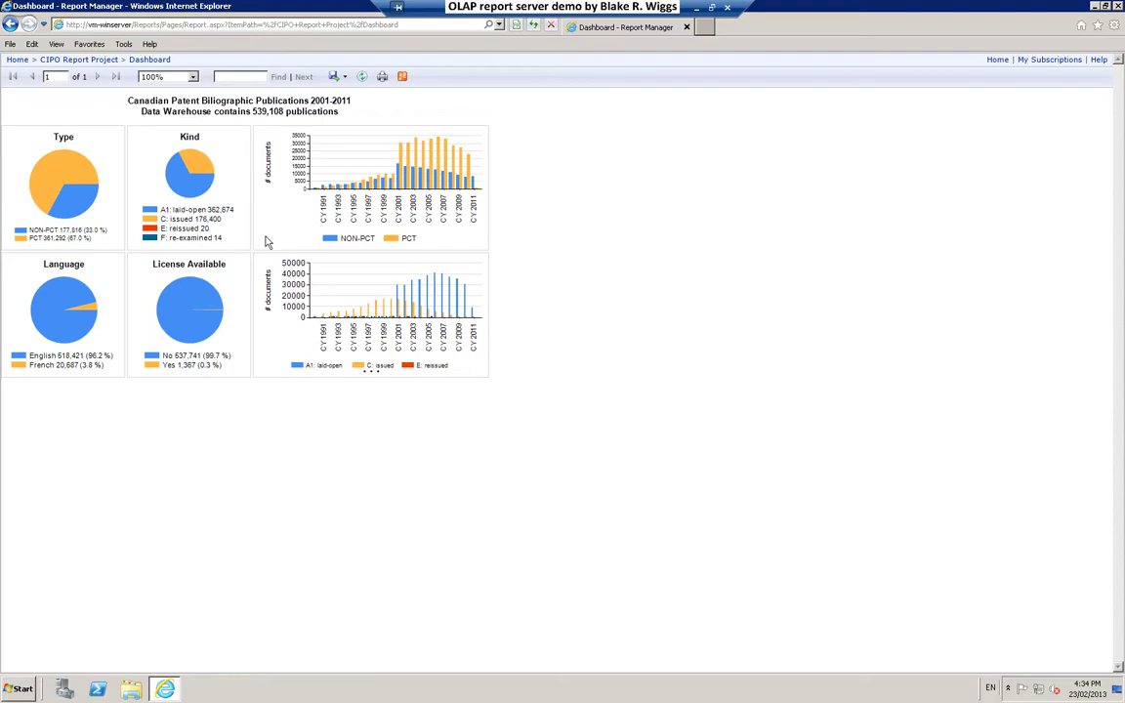
pyautogui.moveTo(286, 111); pyautogui.dragTo(252, 111)
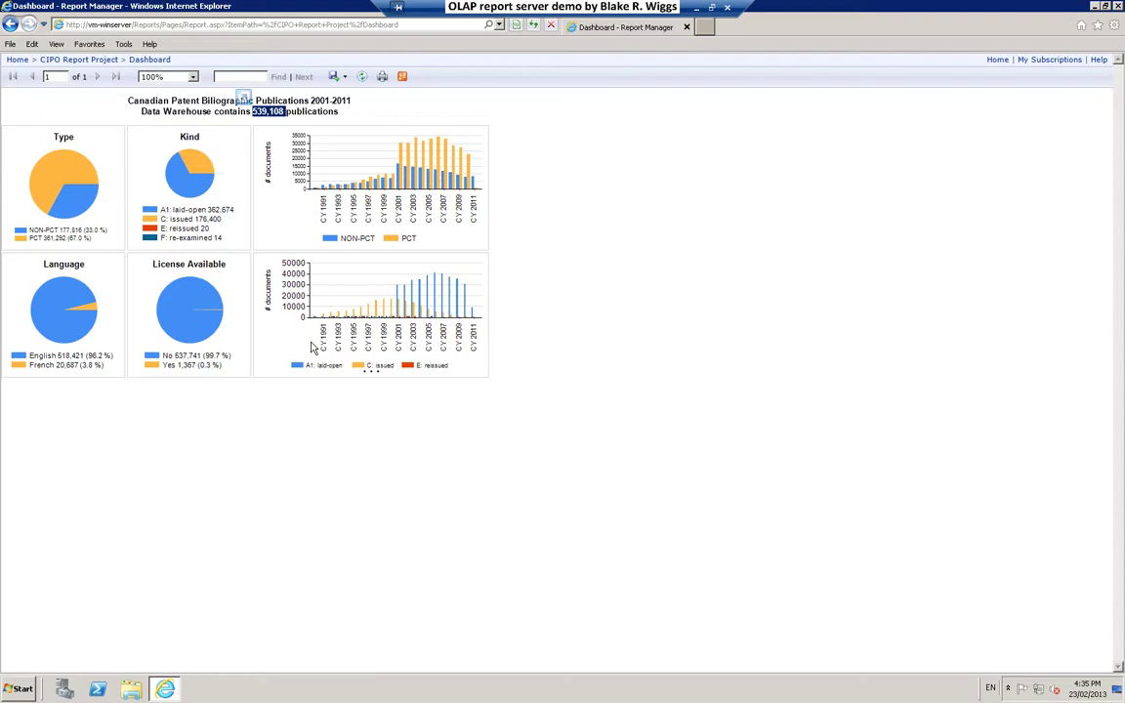
# Open the Documents by Agent report from the CIPO Report Project folder
pyautogui.click(97, 60)
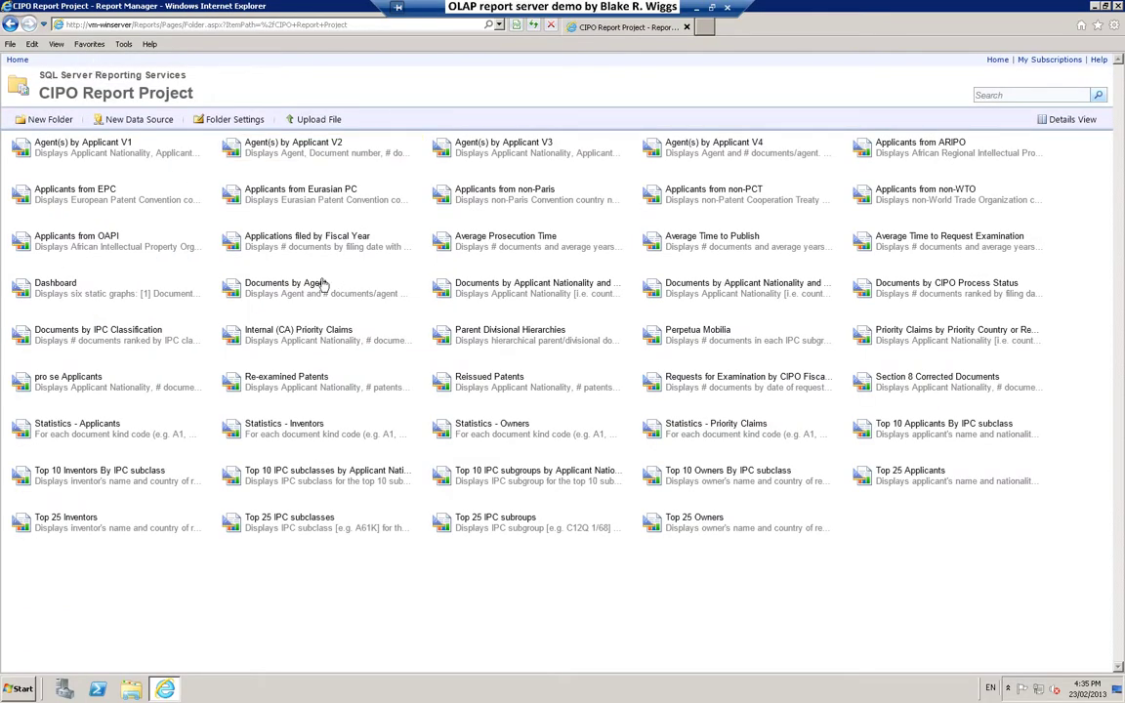
pyautogui.moveTo(310, 285)
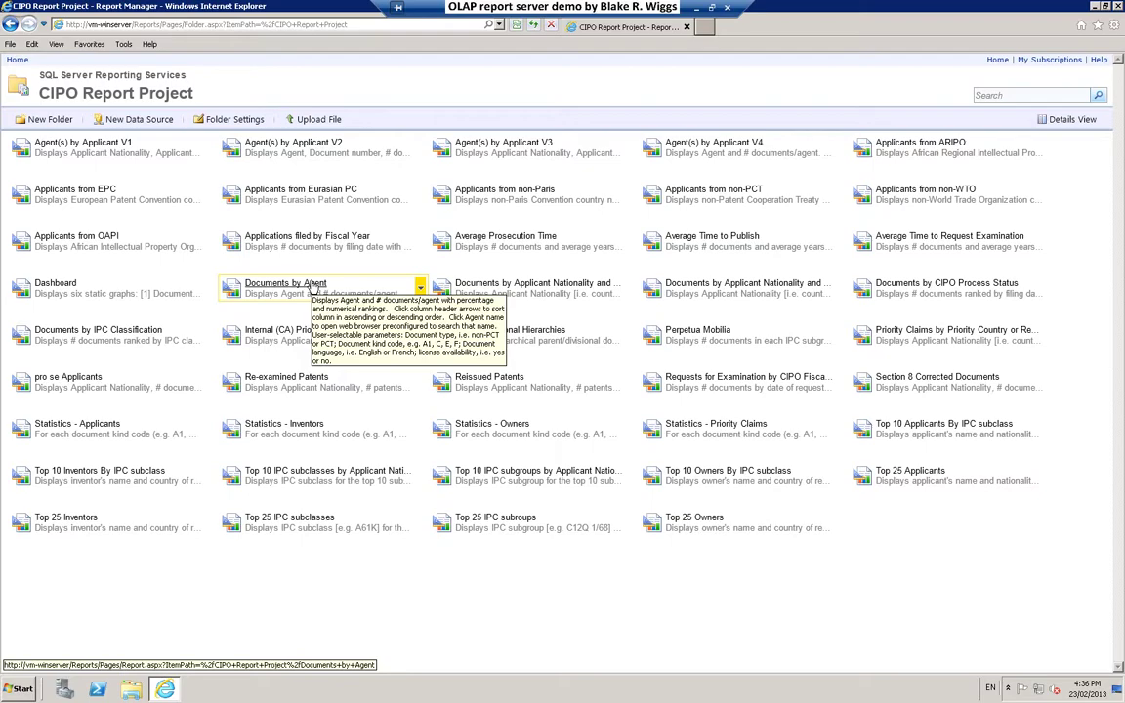
pyautogui.click(311, 286)
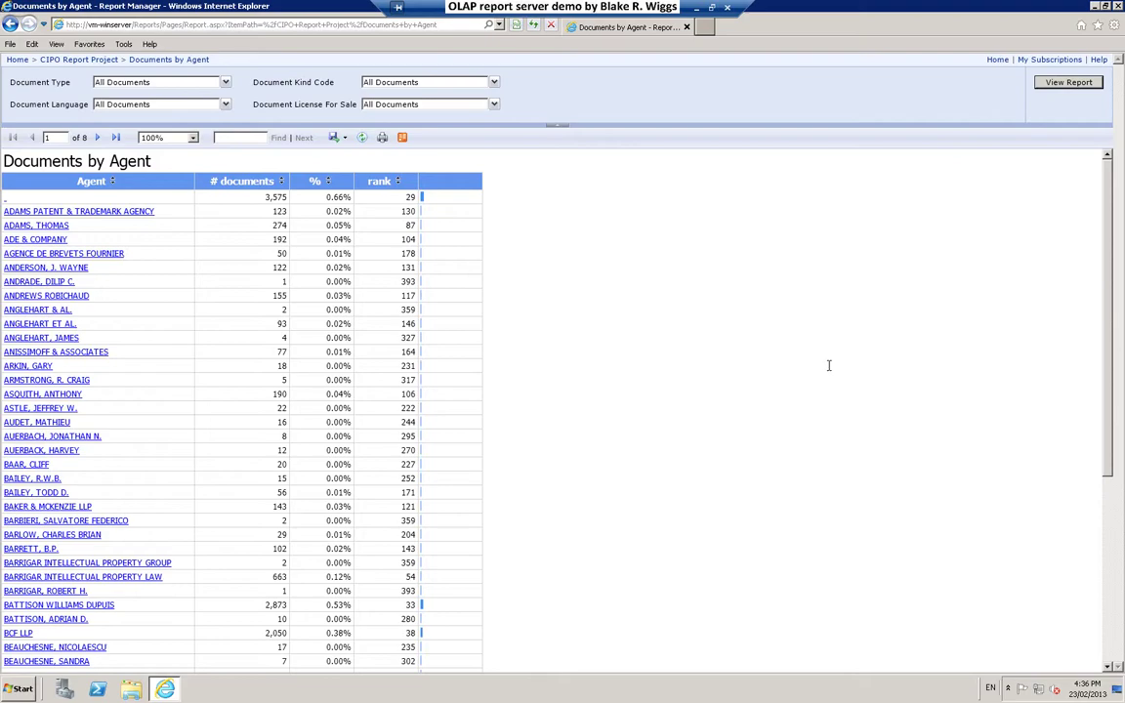
pyautogui.moveTo(1110, 239); pyautogui.dragTo(1104, 157)
# Page through the agents: next page twice, last page, then back to the first
pyautogui.click(97, 139)
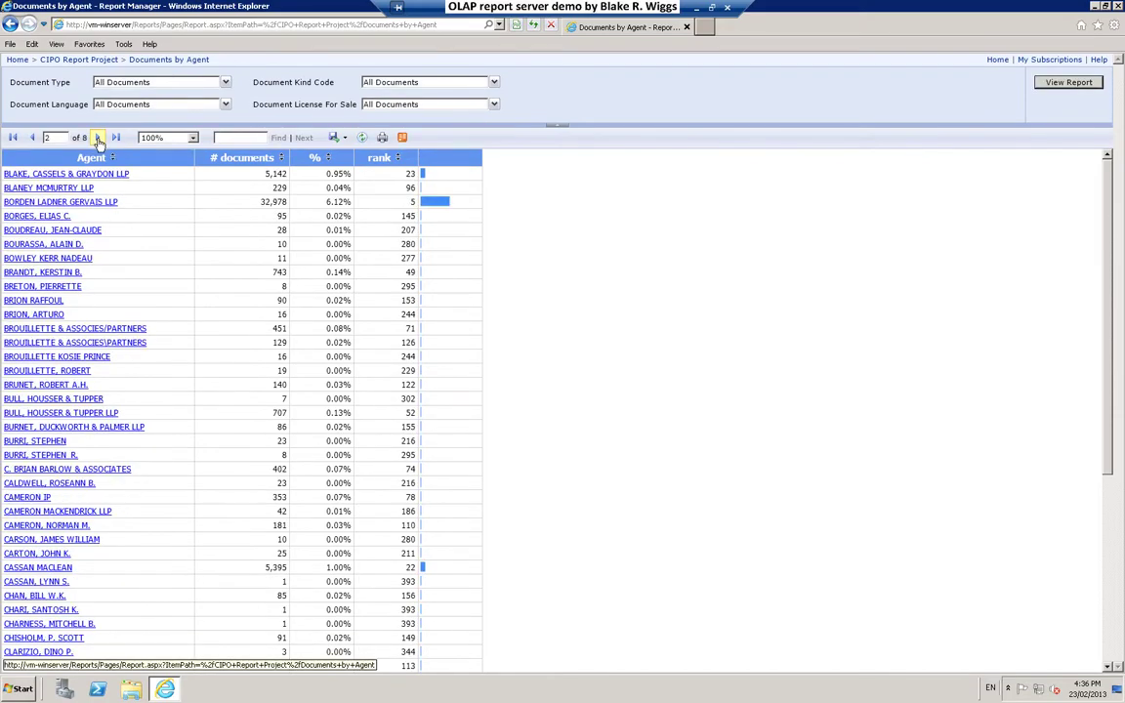
pyautogui.click(98, 140)
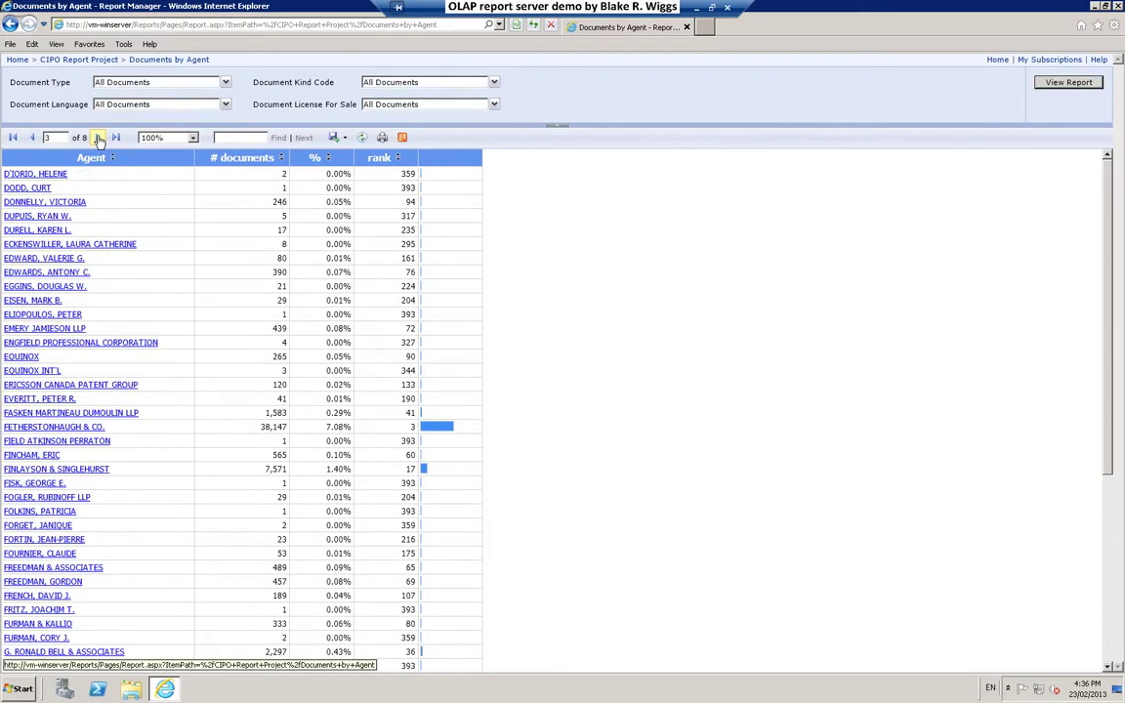
pyautogui.click(116, 138)
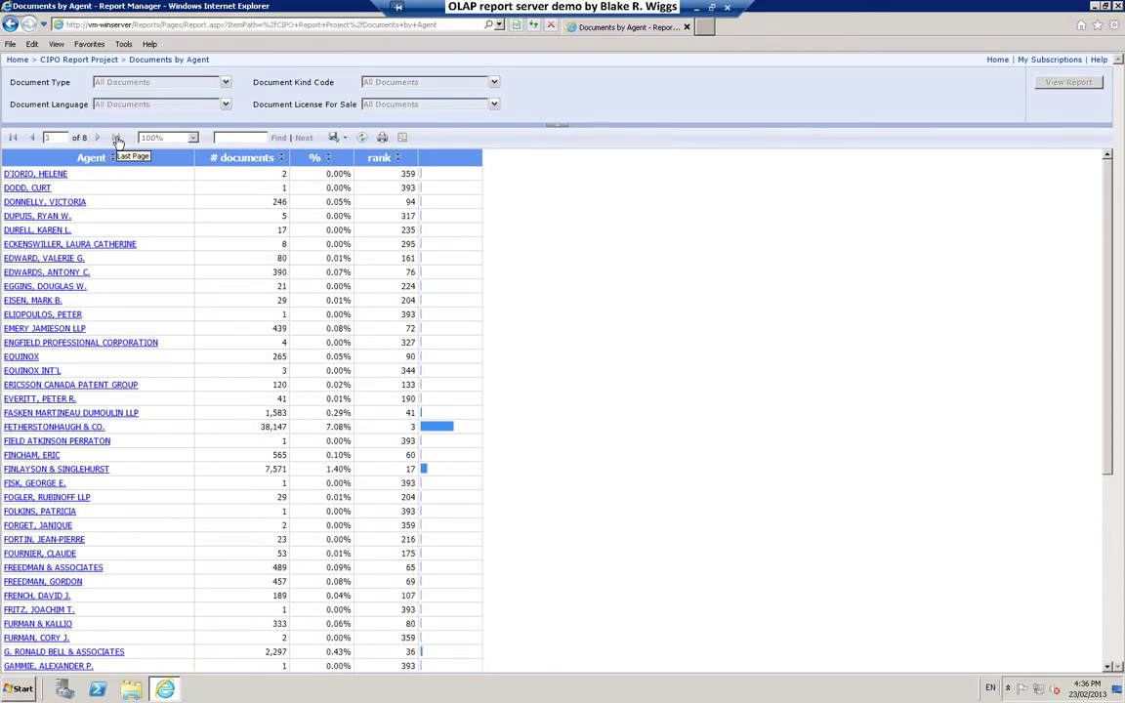
pyautogui.click(13, 138)
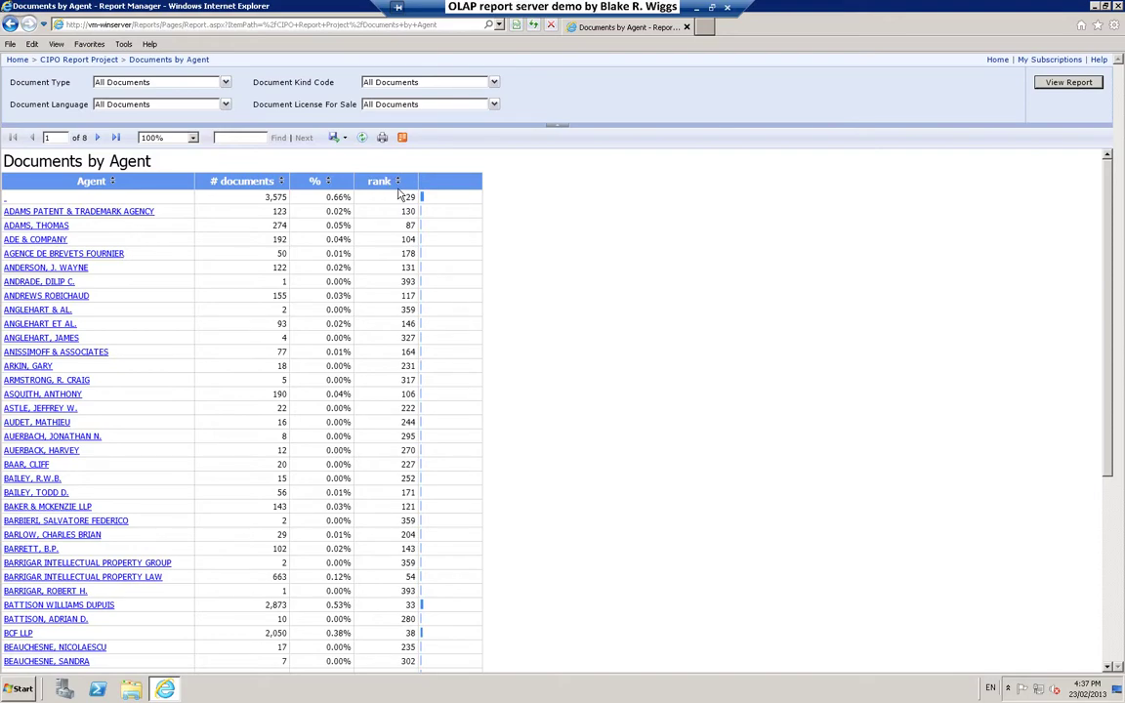
# Sort agents by rank so SMART & BIGGAR leads, after a quick Bing search for CASSAN MACLEAN
pyautogui.click(398, 184)
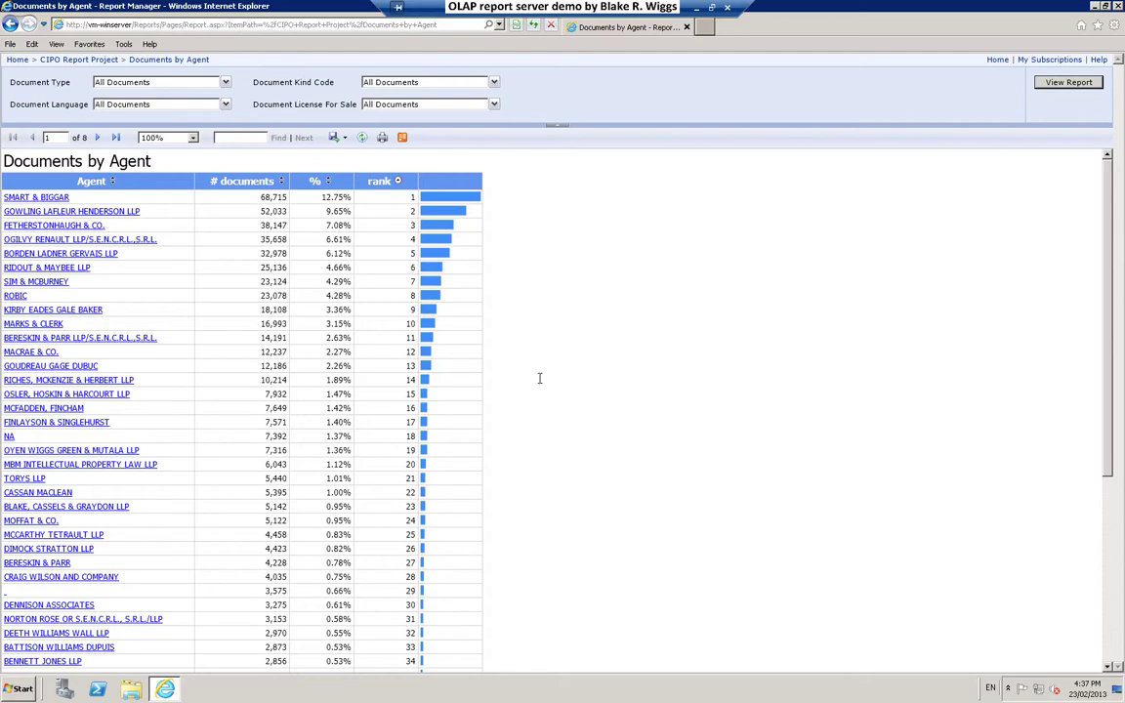
pyautogui.click(65, 493)
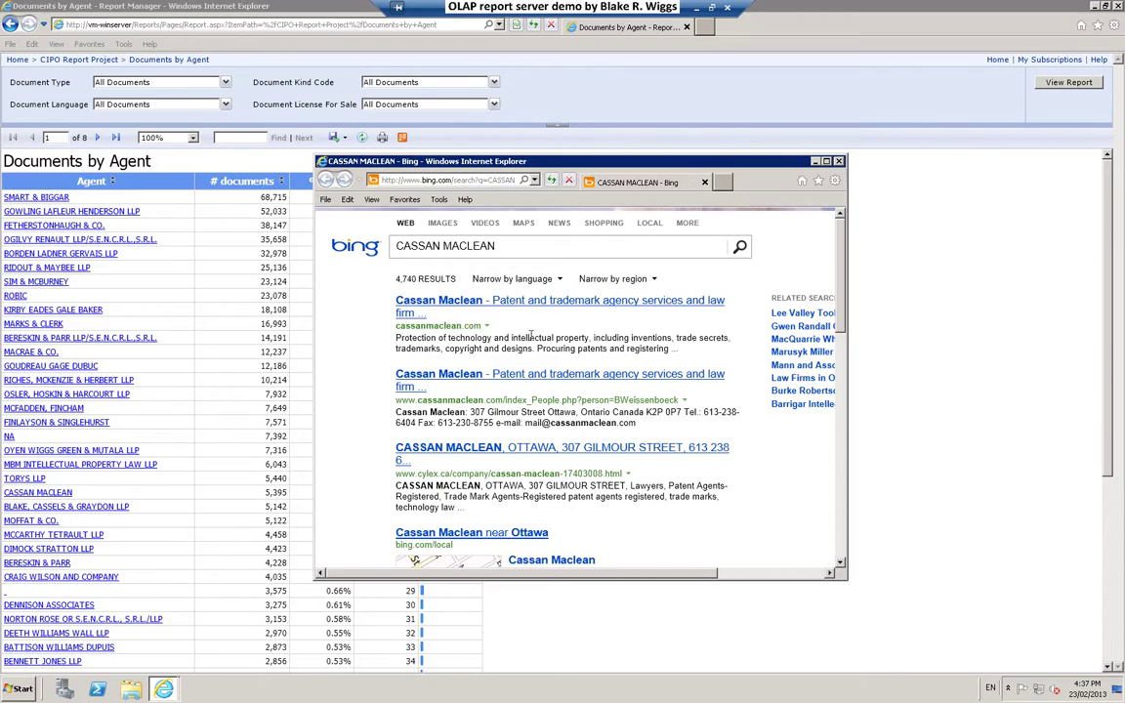
pyautogui.click(839, 162)
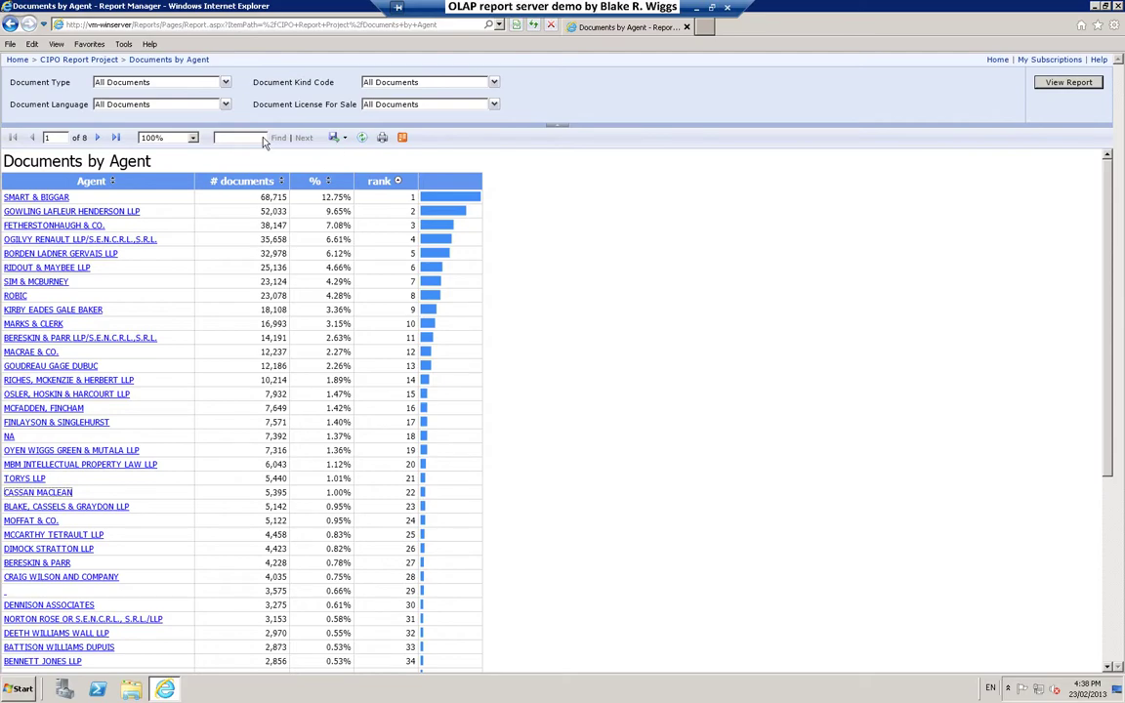
# Filter Document Type to NON-PCT and Document Kind Code to C: issued
pyautogui.click(225, 84)
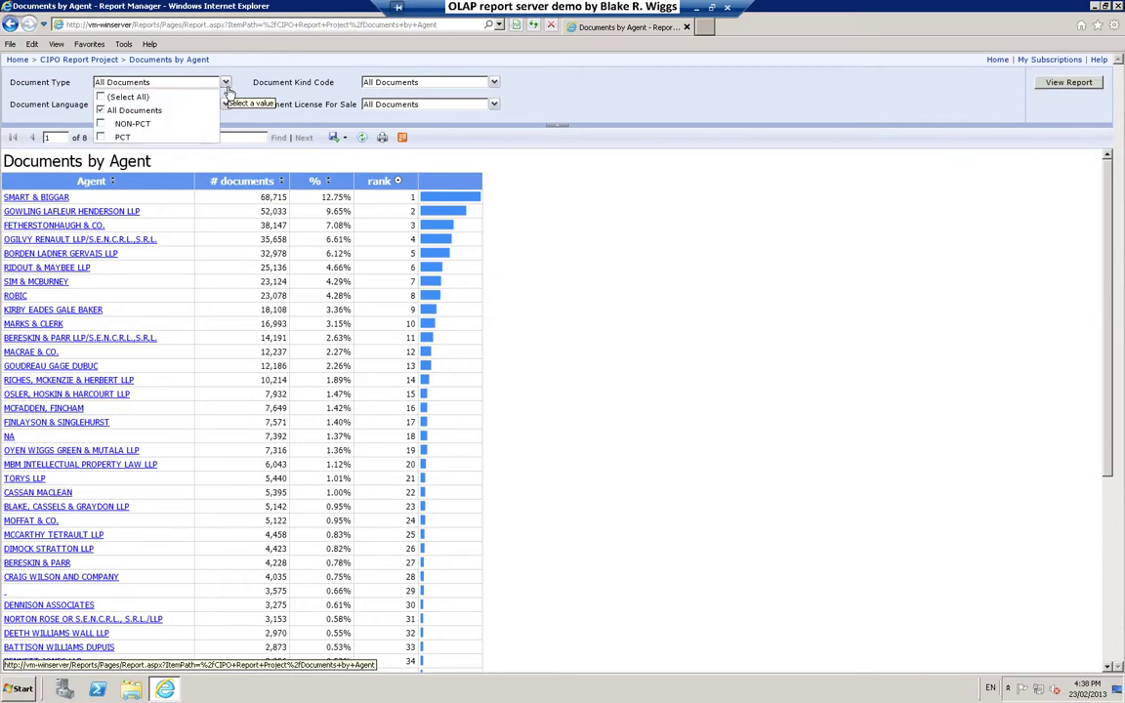
pyautogui.click(100, 111)
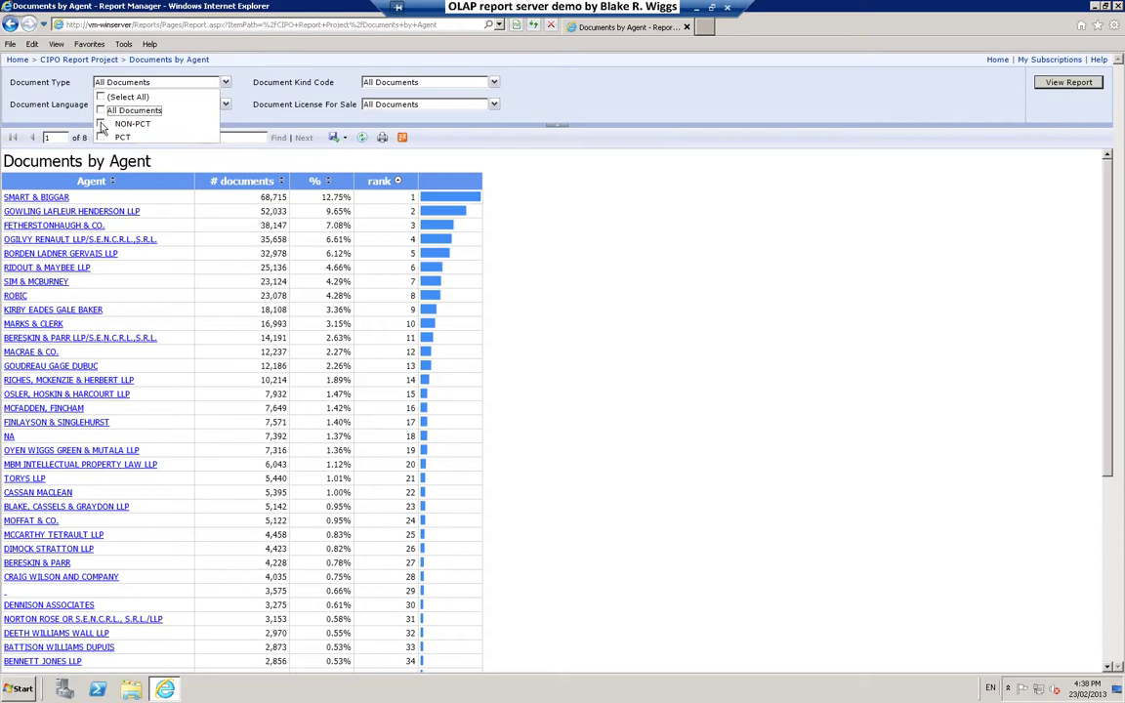
pyautogui.click(102, 125)
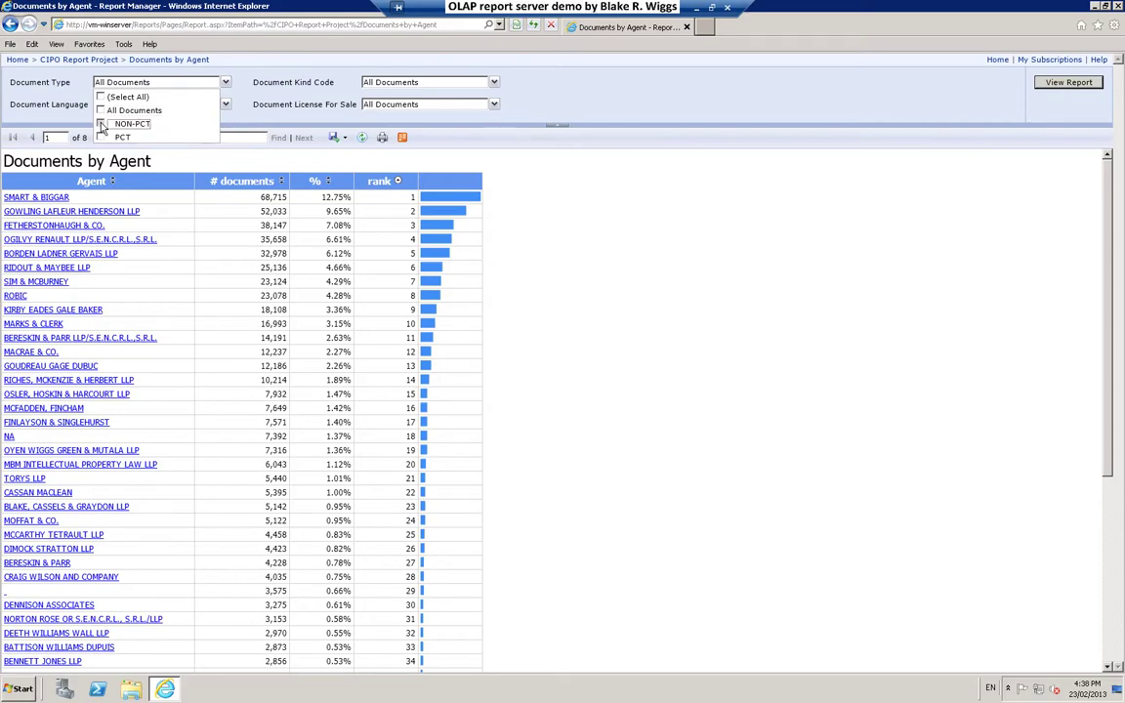
pyautogui.click(246, 88)
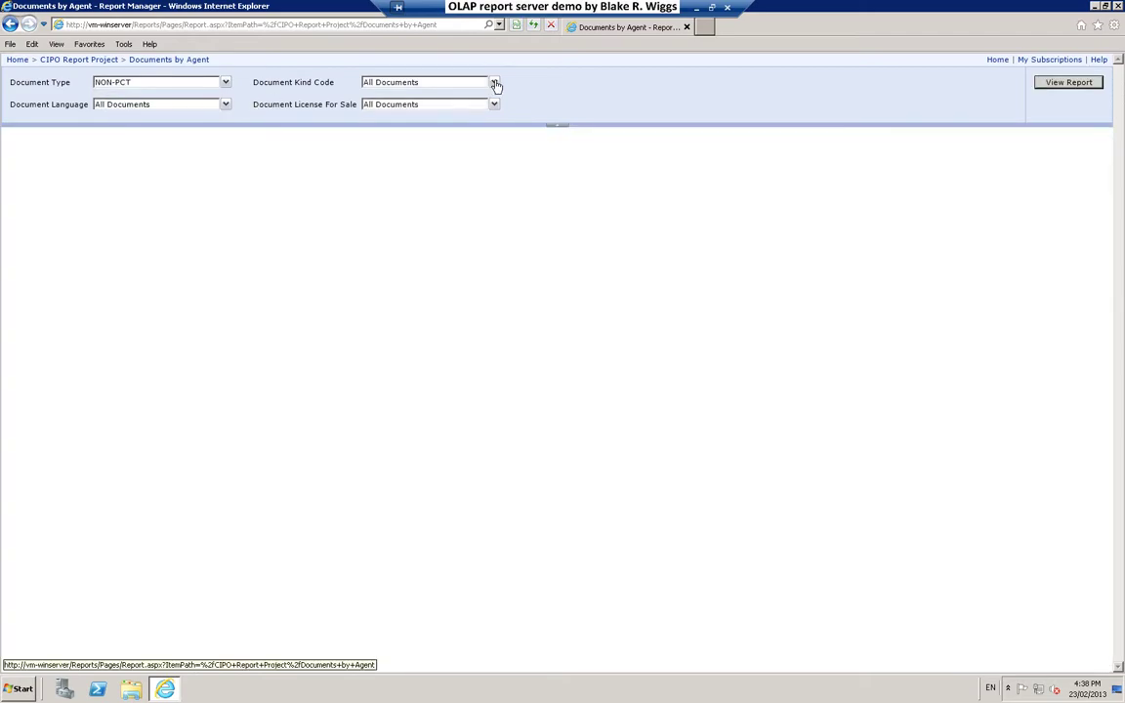
pyautogui.click(494, 83)
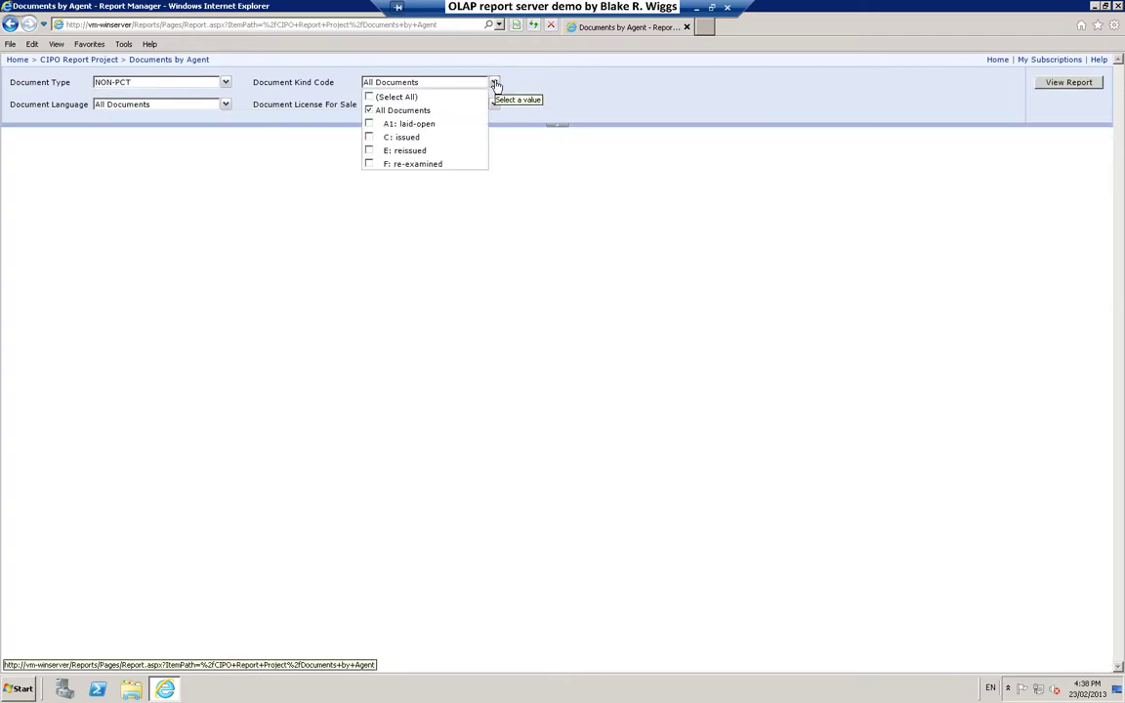
pyautogui.click(369, 137)
pyautogui.click(370, 111)
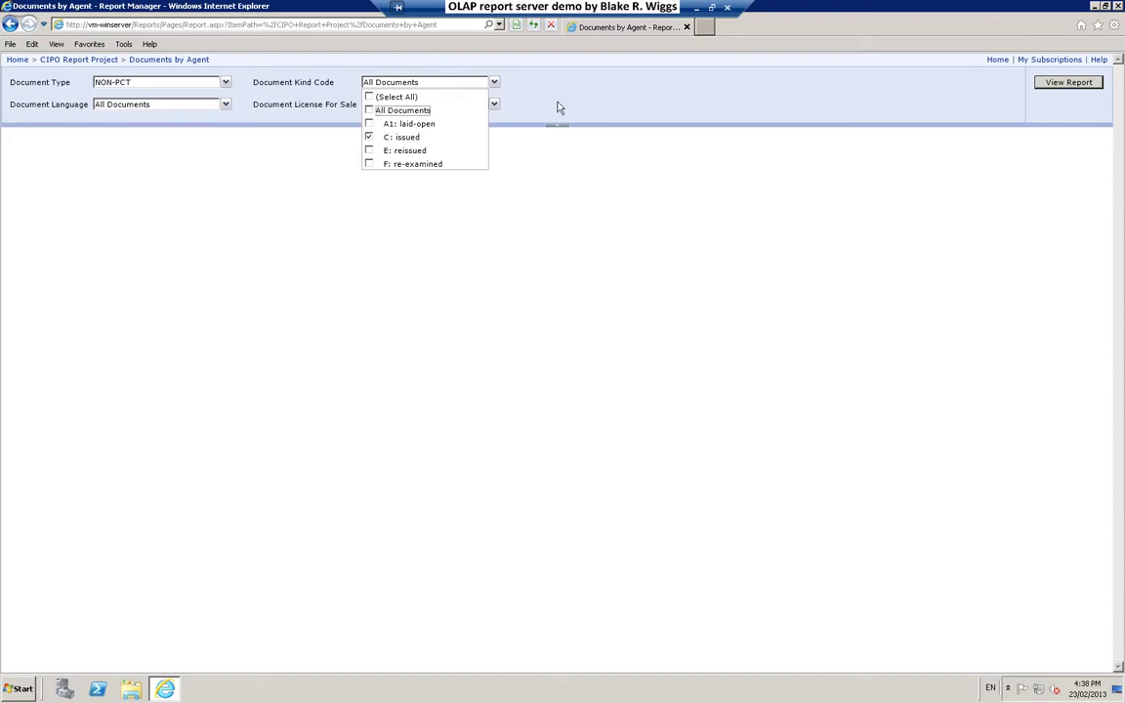
pyautogui.click(560, 107)
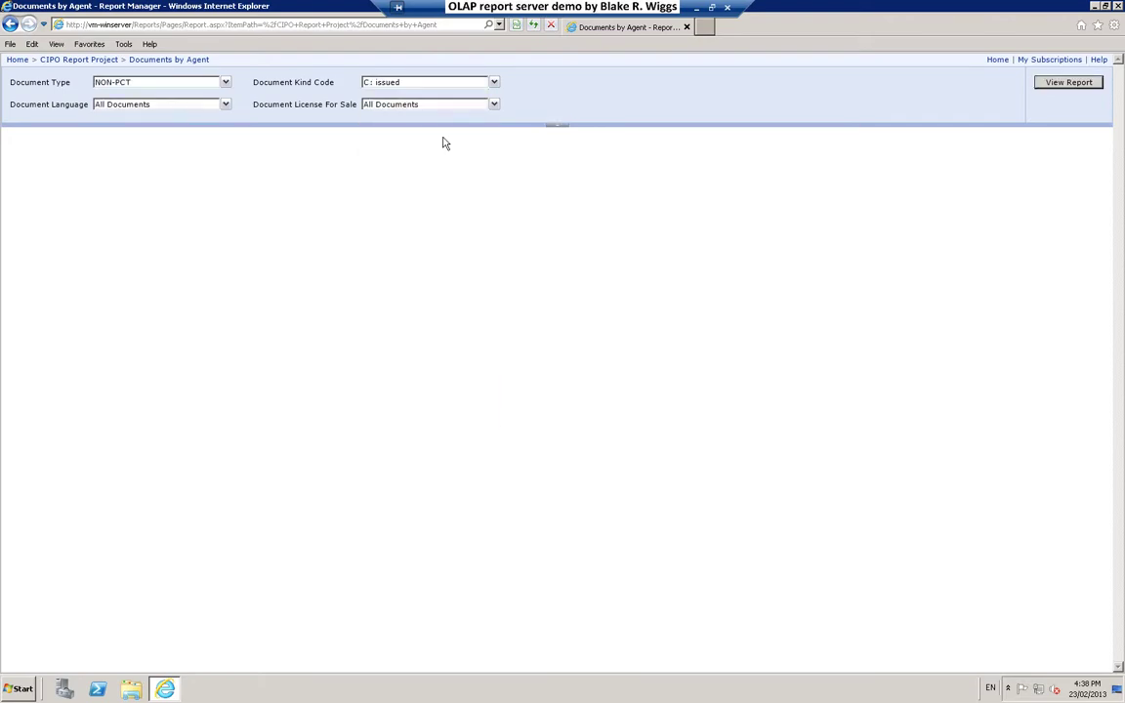
# Limit Document Language to French (fr) and rerun the report
pyautogui.click(224, 105)
pyautogui.click(100, 160)
pyautogui.click(100, 131)
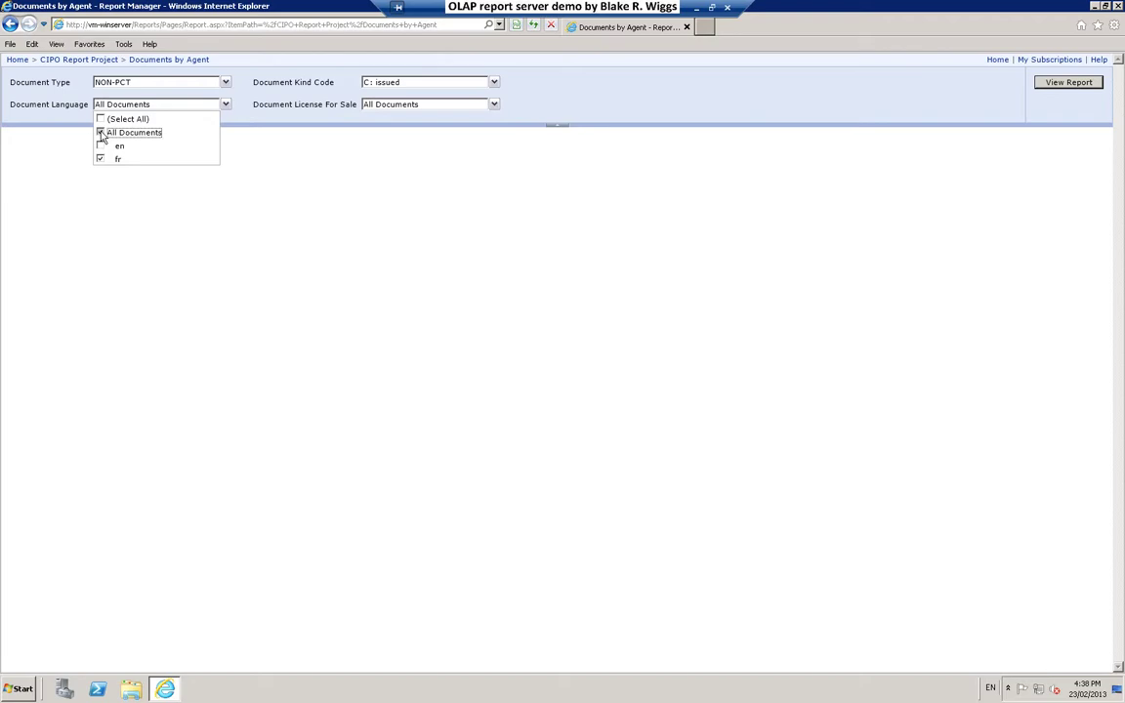
pyautogui.click(270, 106)
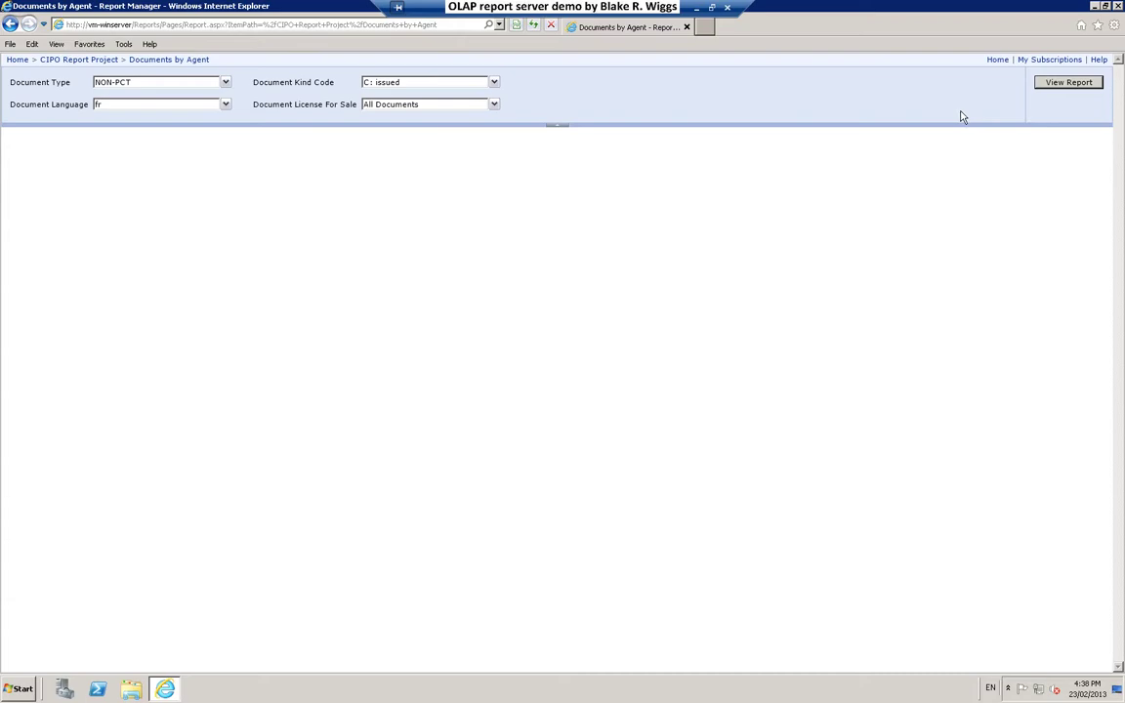
pyautogui.click(1069, 84)
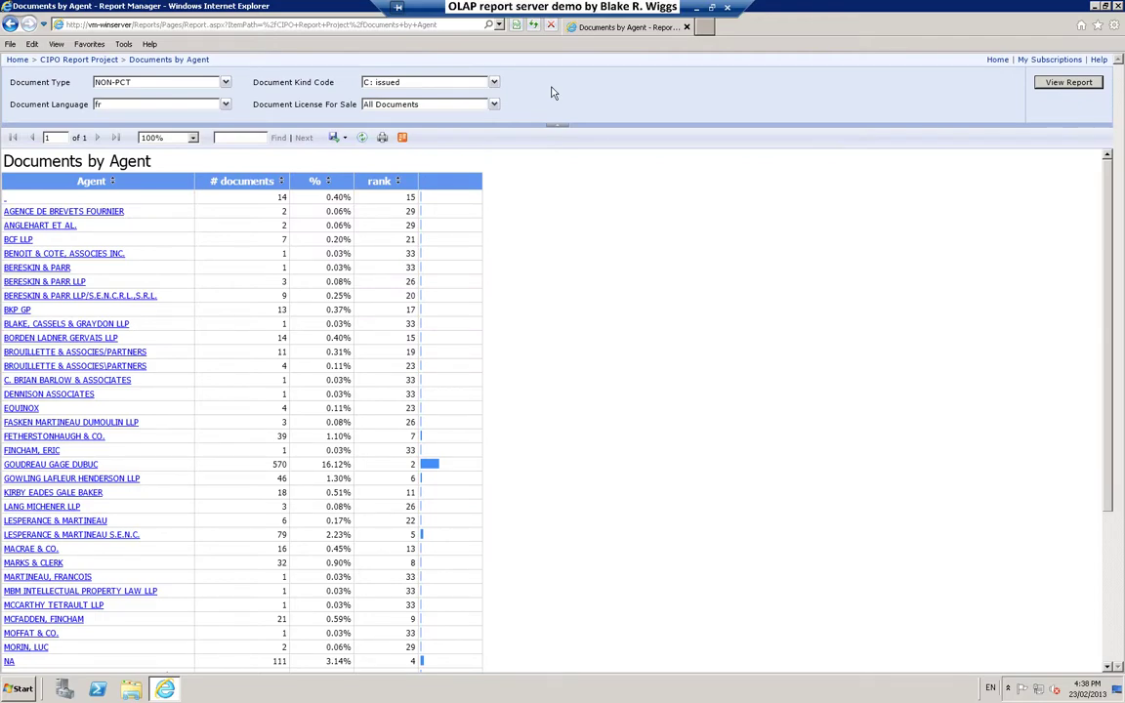
# Sort the filtered agents by rank so ROBIC leads, then return to the CIPO Report Project folder
pyautogui.click(398, 183)
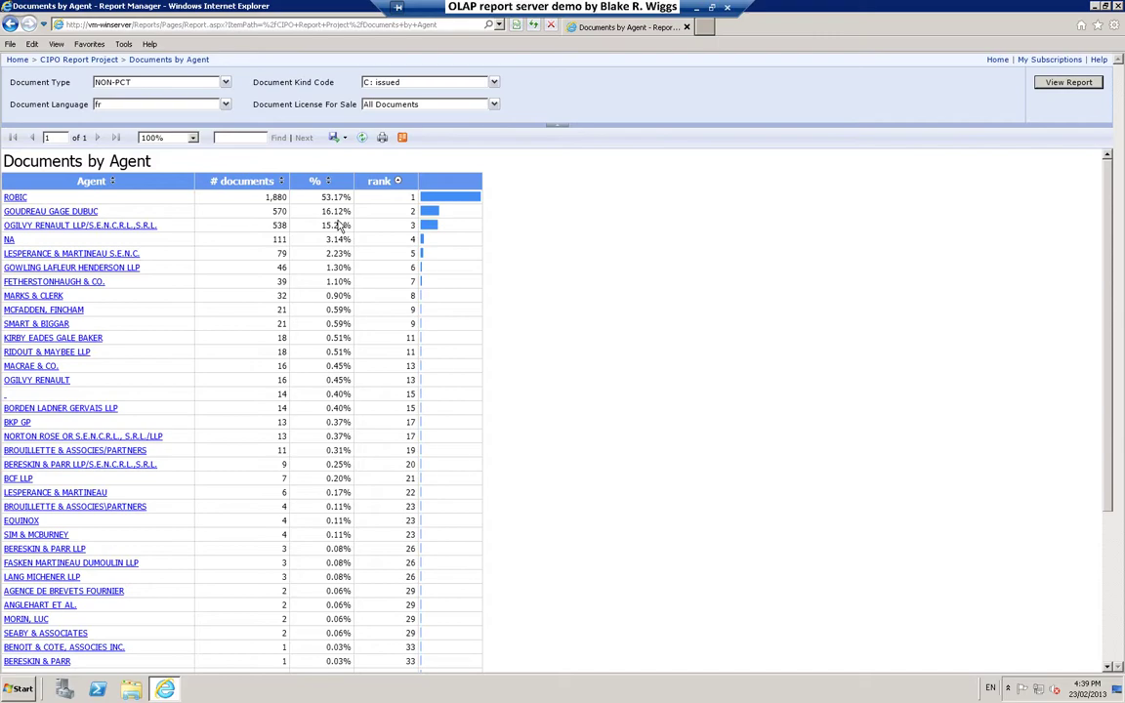
pyautogui.click(88, 60)
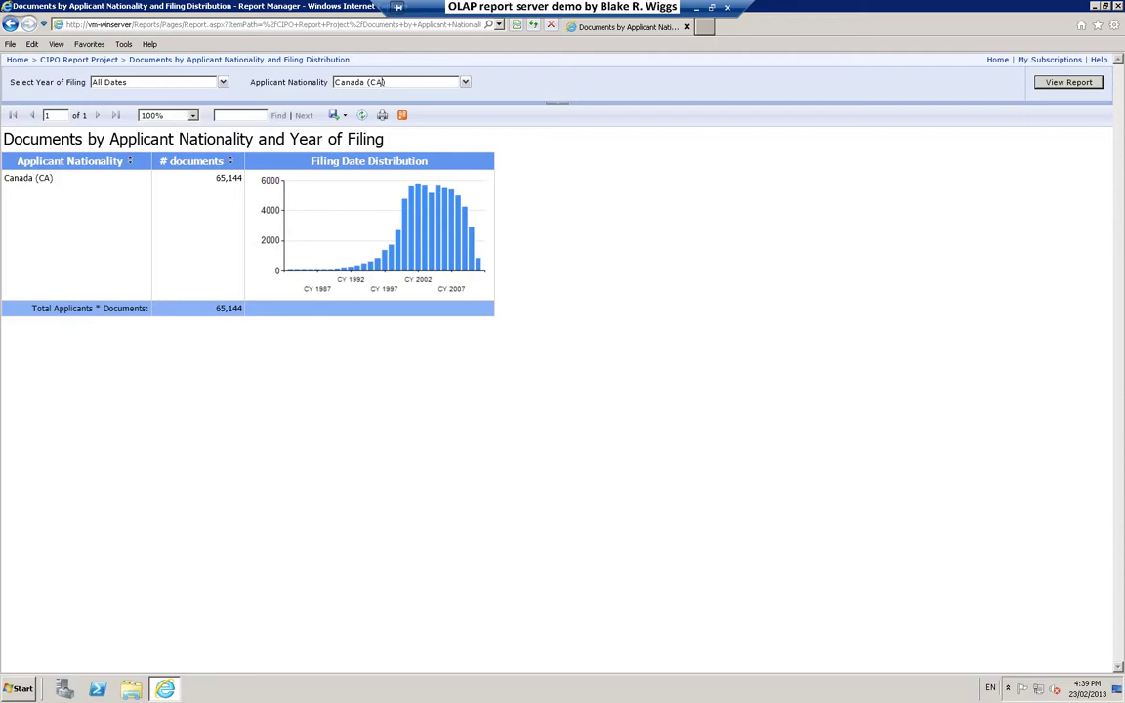
# Add France, Germany and United States of America to the Applicant Nationality filter
pyautogui.click(344, 82)
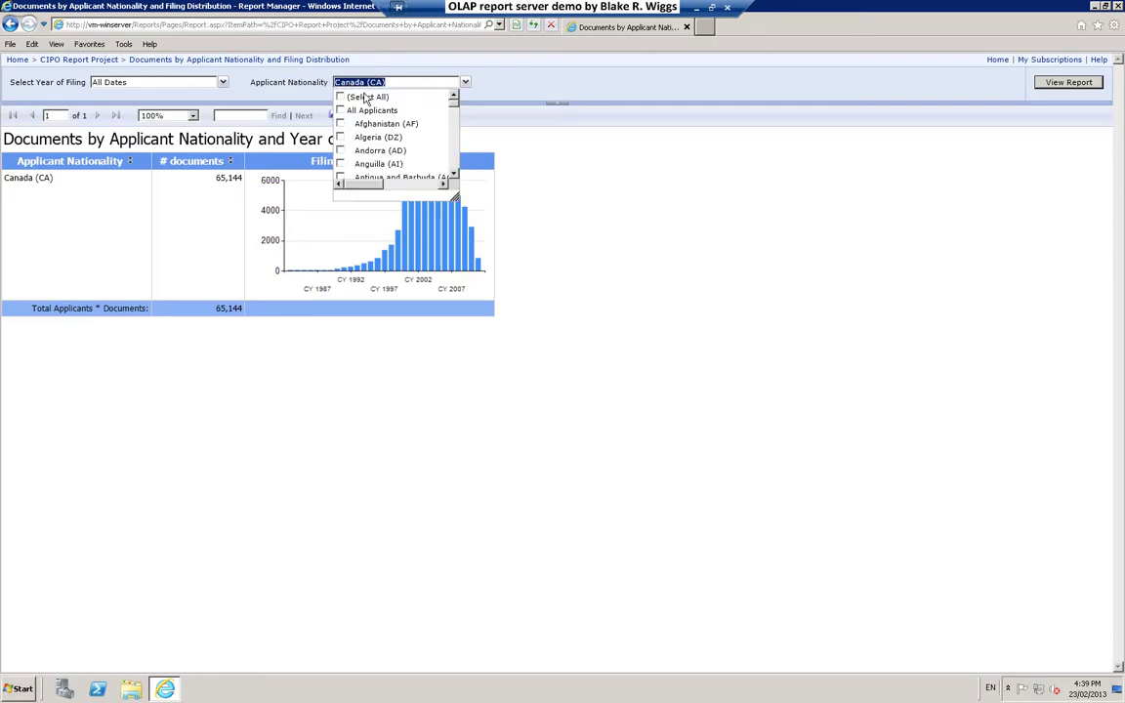
pyautogui.click(533, 96)
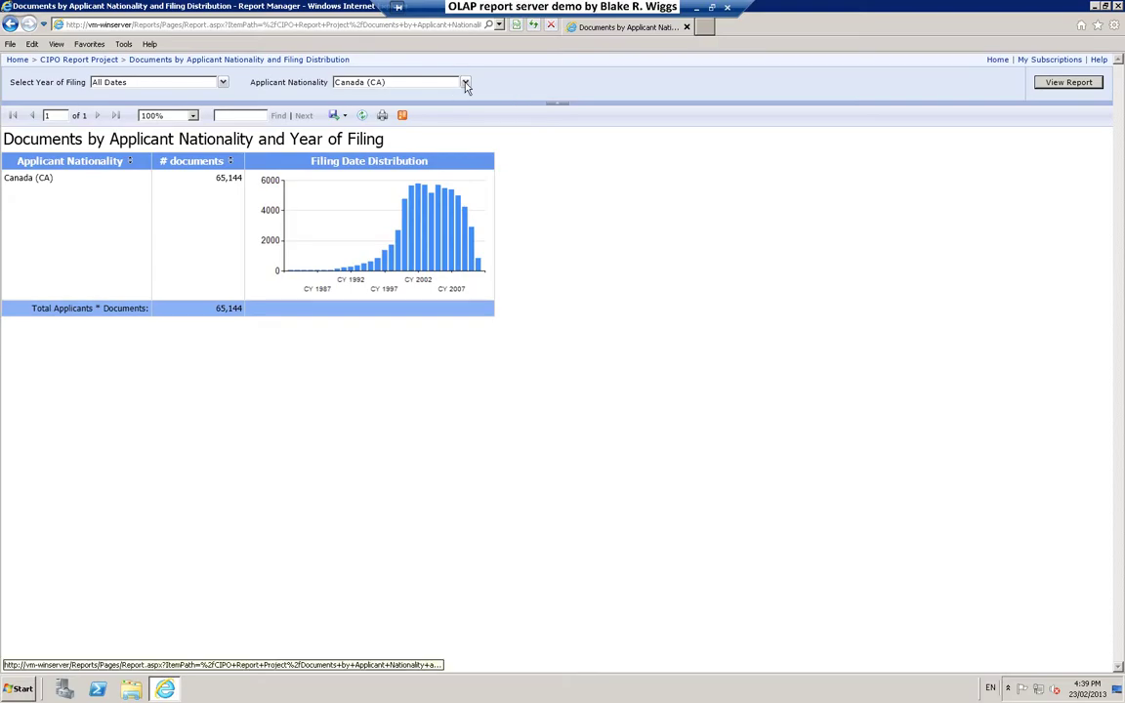
pyautogui.click(466, 83)
pyautogui.moveTo(454, 195); pyautogui.dragTo(657, 432)
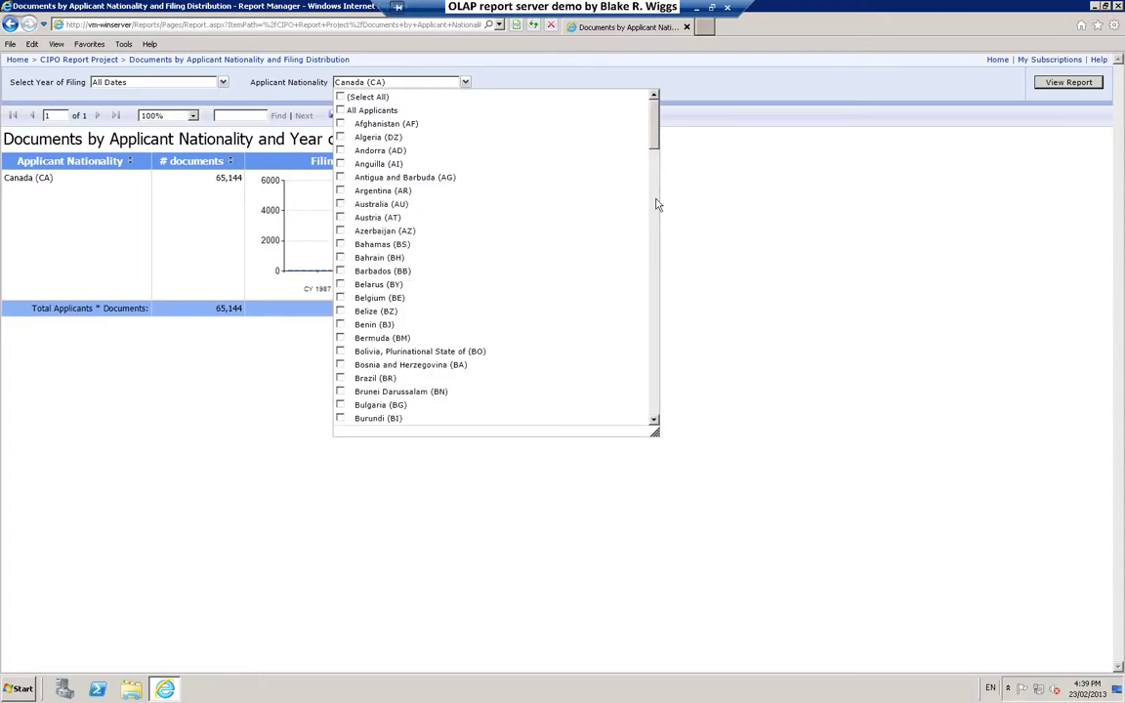
pyautogui.moveTo(660, 127); pyautogui.dragTo(659, 195)
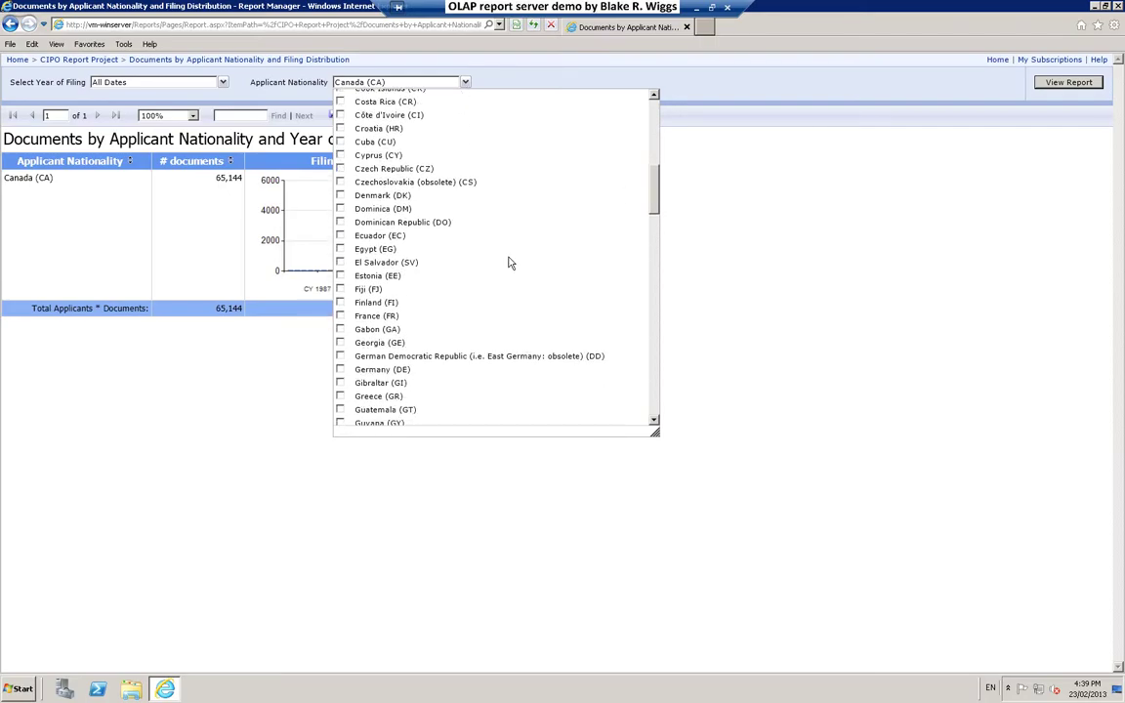
pyautogui.click(340, 317)
pyautogui.click(360, 374)
pyautogui.moveTo(655, 200); pyautogui.dragTo(656, 400)
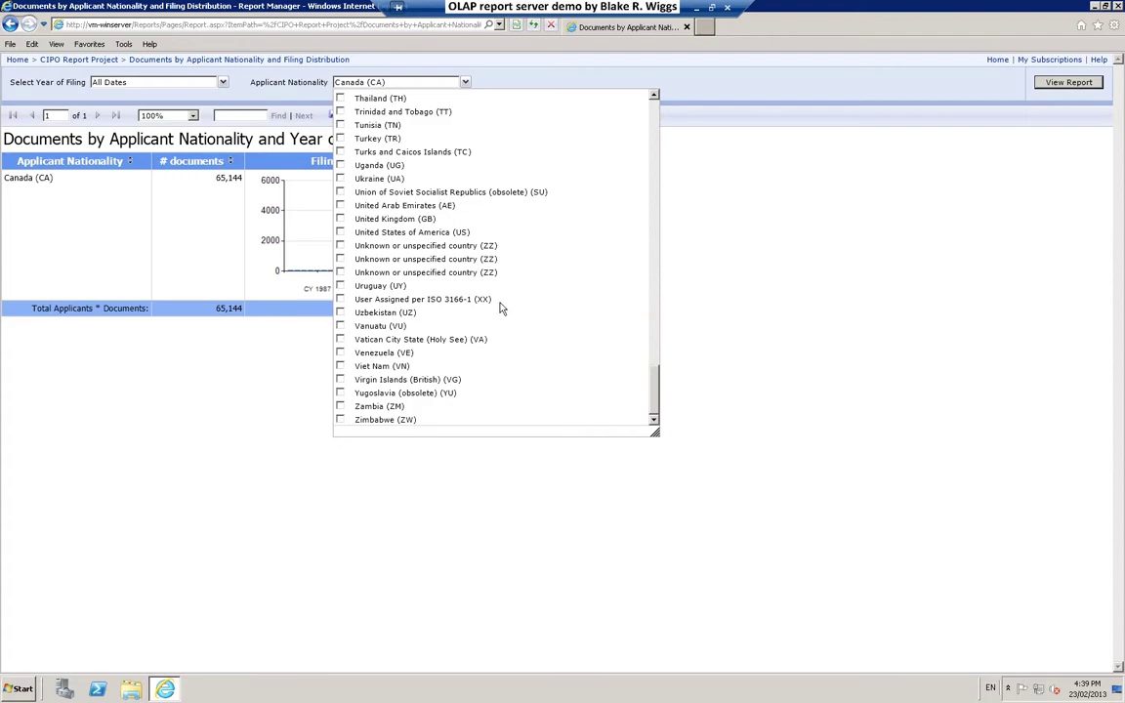
pyautogui.click(341, 232)
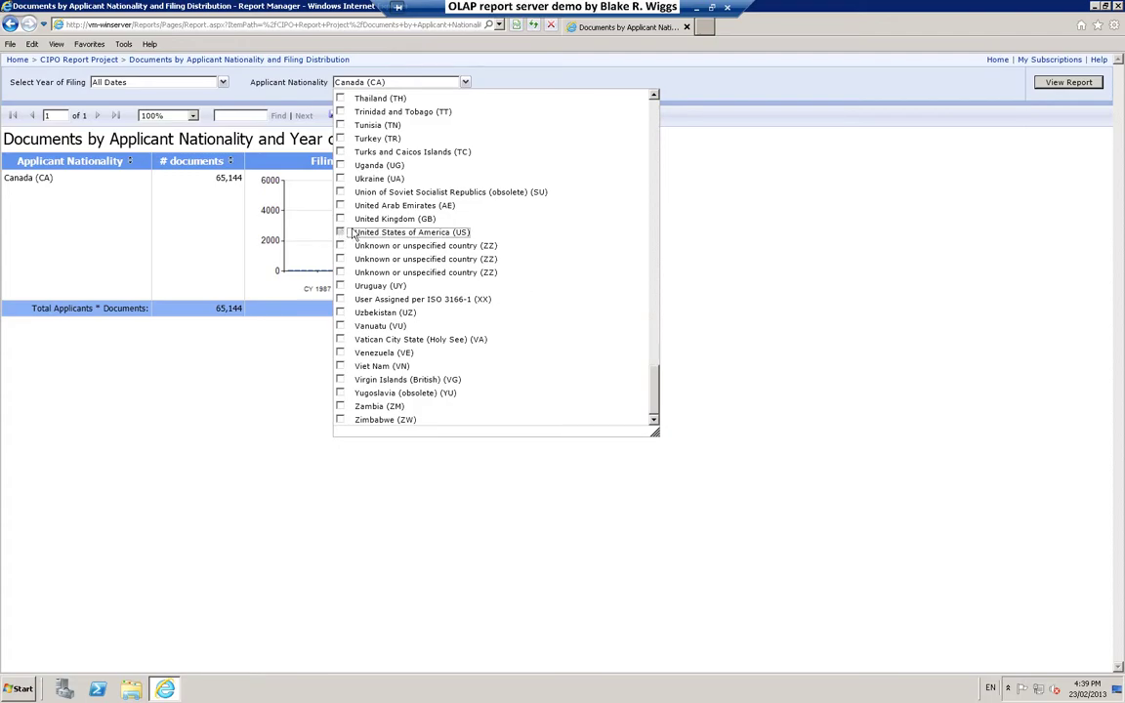
pyautogui.click(728, 102)
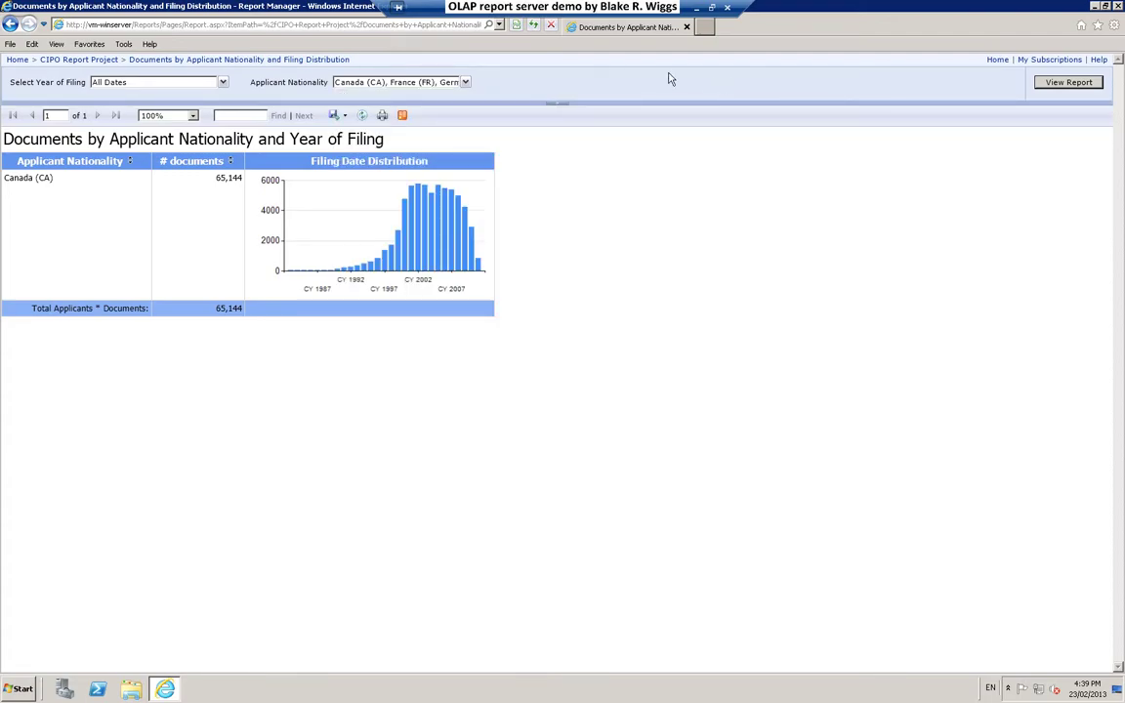
# Replace All Dates with filing years CY 2006 through CY 2009
pyautogui.click(222, 82)
pyautogui.moveTo(213, 197); pyautogui.dragTo(362, 388)
pyautogui.click(99, 112)
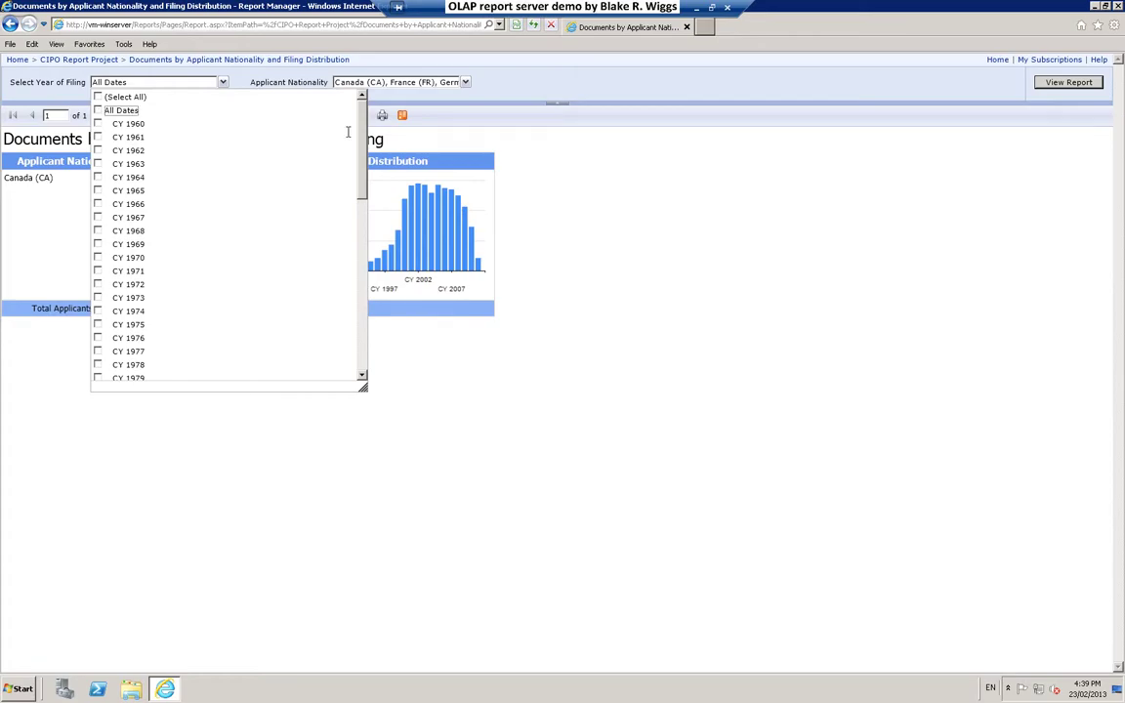
pyautogui.moveTo(362, 156); pyautogui.dragTo(363, 302)
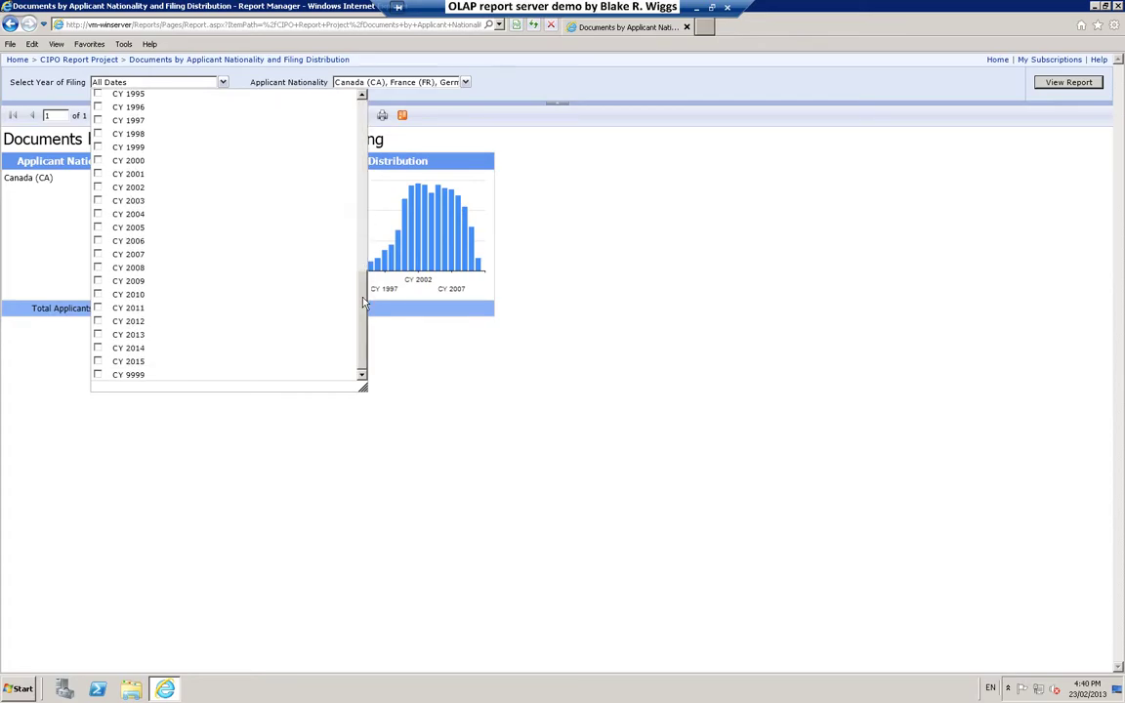
pyautogui.click(98, 240)
pyautogui.click(98, 254)
pyautogui.click(97, 268)
pyautogui.click(547, 88)
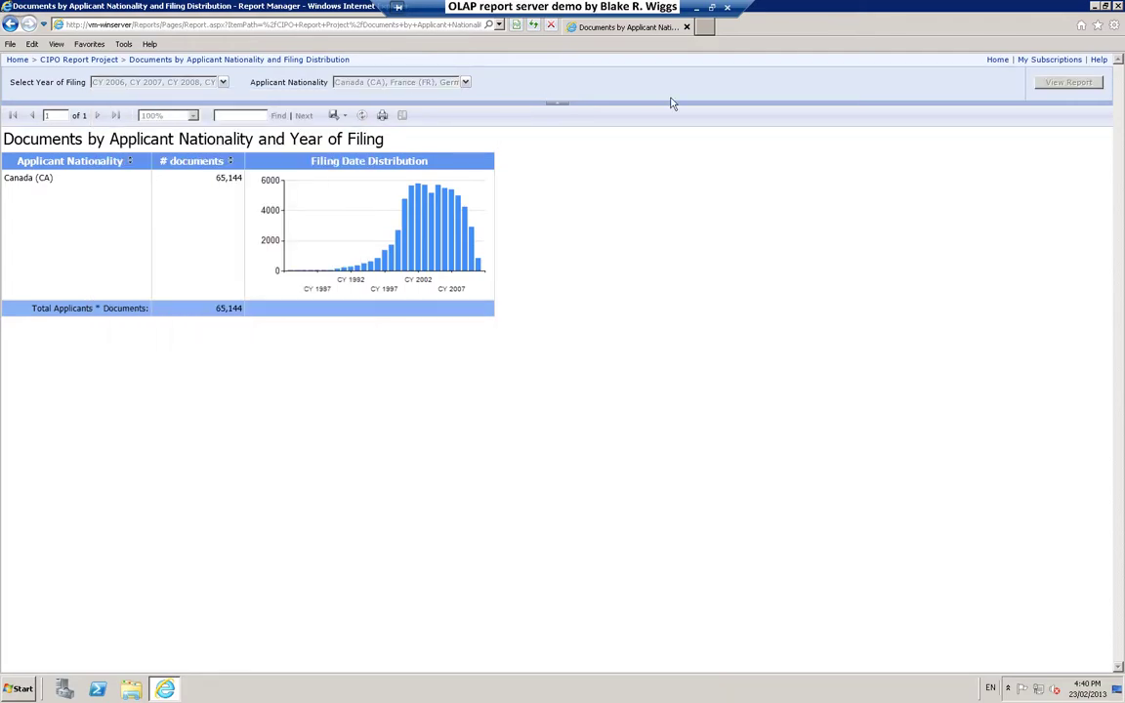
# Rerun the report: Canada 20,043, France 7,346, Germany 10,314, US 72,332 documents
pyautogui.click(1069, 82)
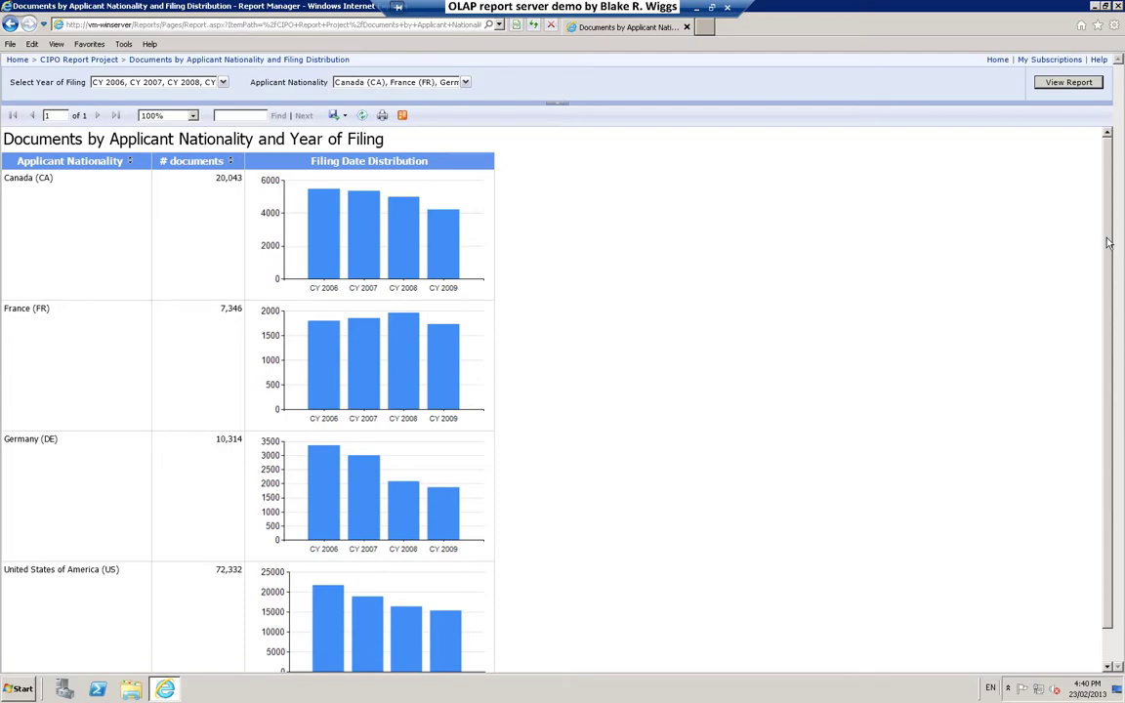
pyautogui.moveTo(1109, 243); pyautogui.dragTo(1109, 263)
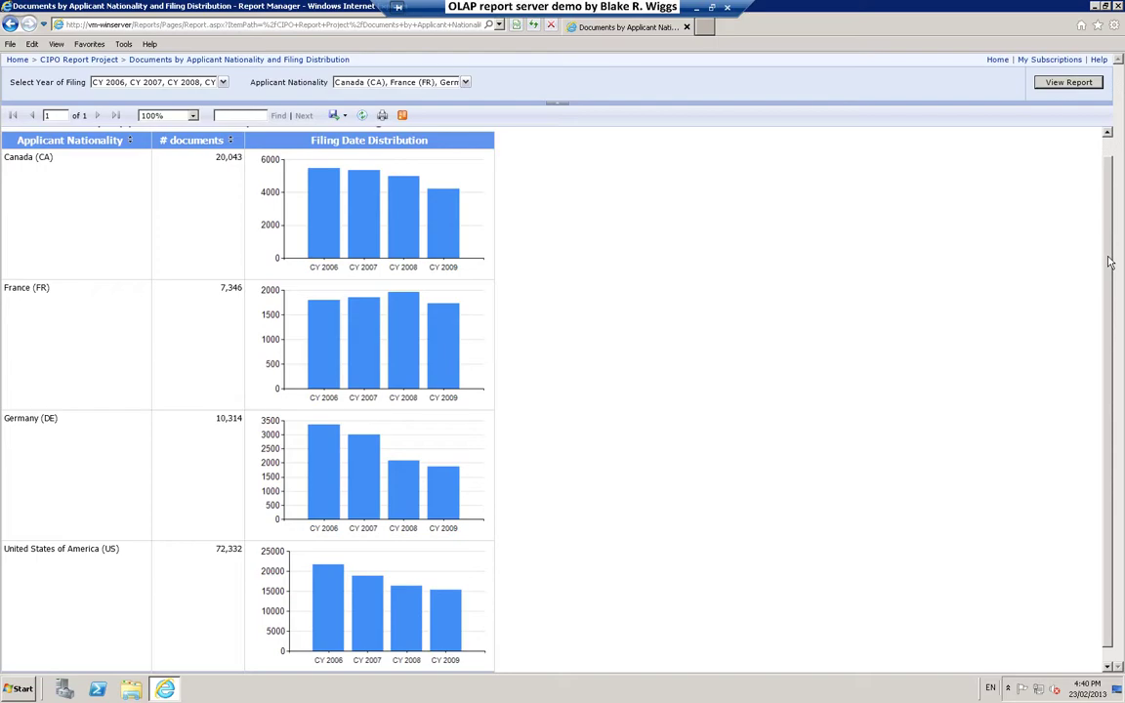
pyautogui.moveTo(1110, 262); pyautogui.dragTo(1110, 261)
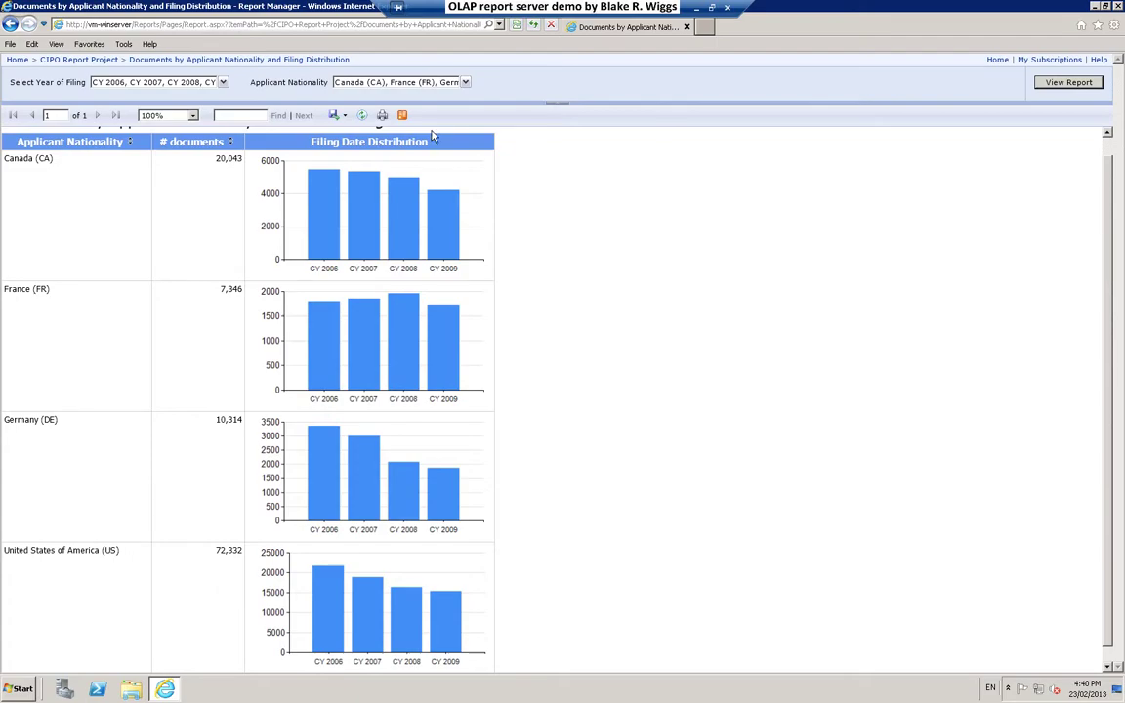
# Use the CIPO Report Project breadcrumb to return to the full report list
pyautogui.click(101, 61)
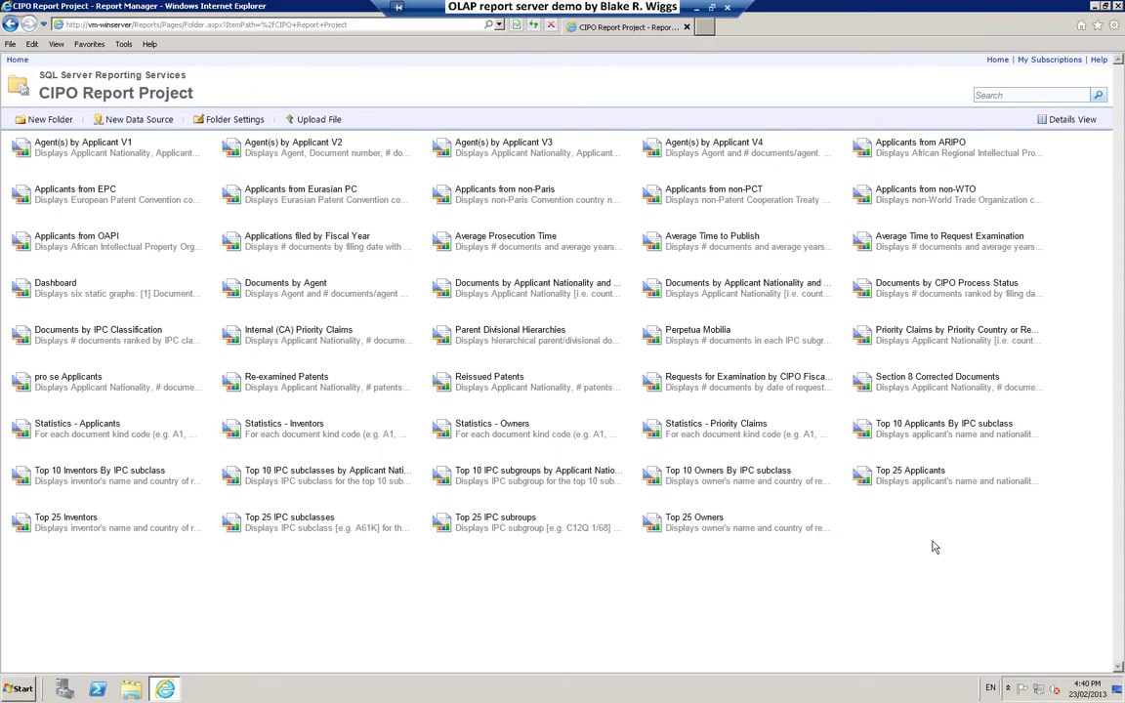
# Open the Top 25 Applicants report, totalling 43,011 documents
pyautogui.click(935, 473)
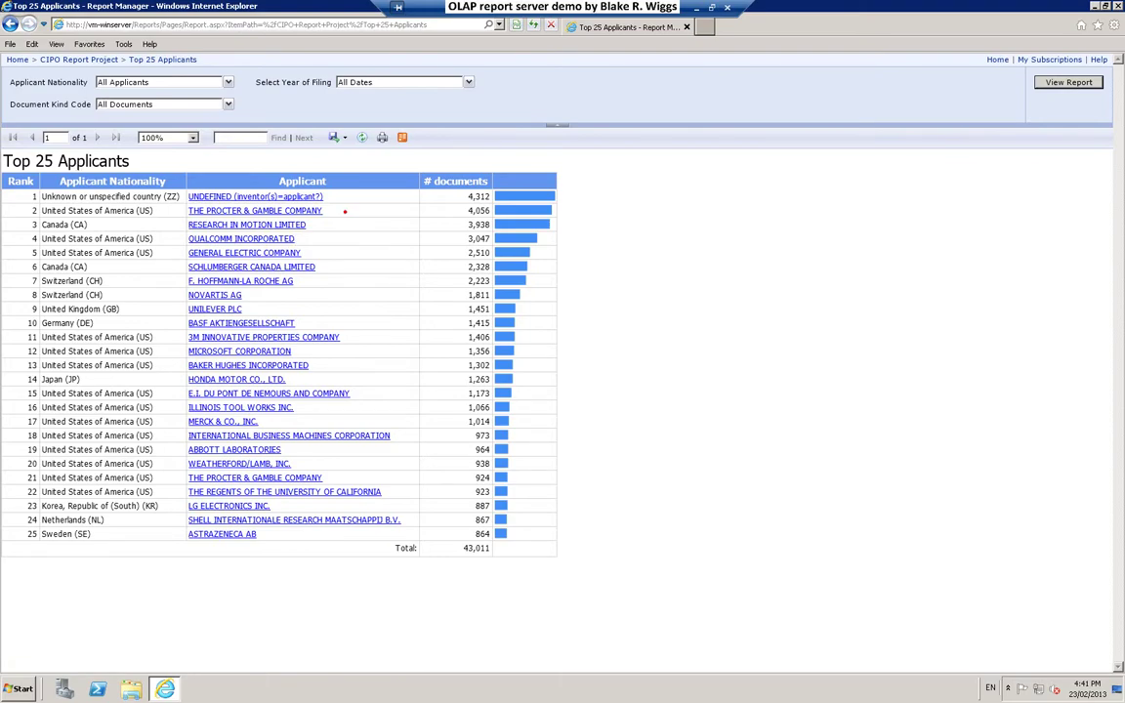
pyautogui.moveTo(340, 189)
pyautogui.mouseDown()
pyautogui.moveTo(127, 183)
pyautogui.moveTo(24, 194)
pyautogui.moveTo(297, 207)
pyautogui.moveTo(338, 199)
pyautogui.moveTo(330, 187)
pyautogui.mouseUp()
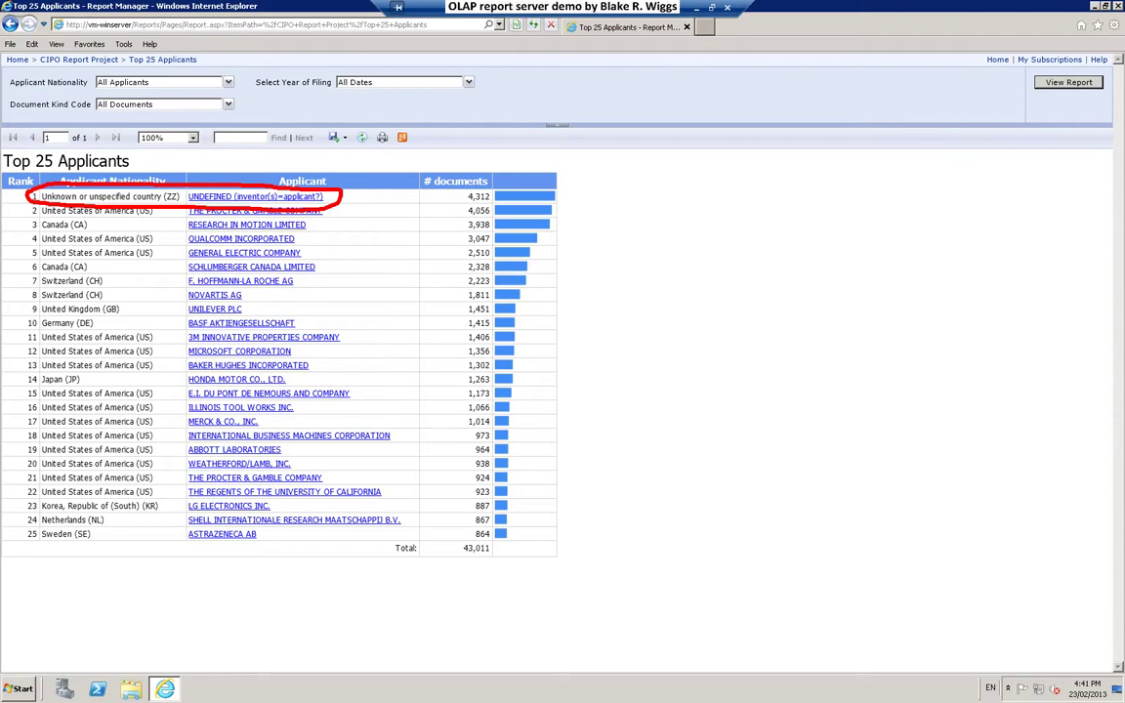
pyautogui.press('Escape')
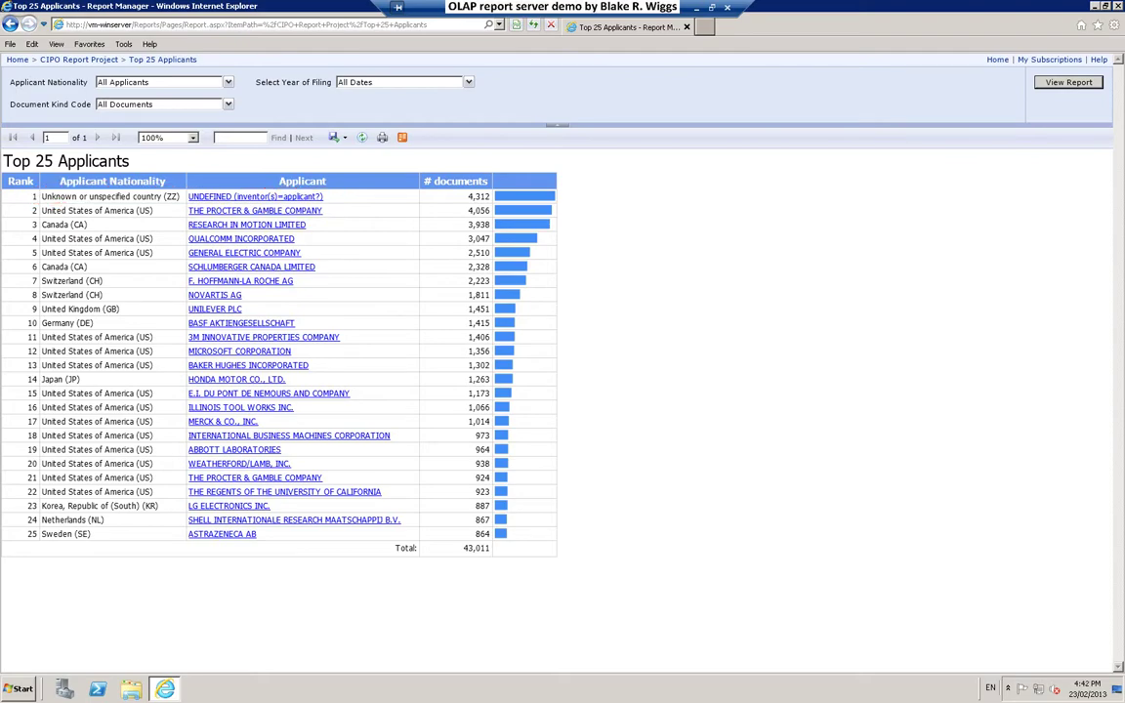
# Replace All Applicants with Canada (CA) and rerun, giving 12,581 documents
pyautogui.click(227, 83)
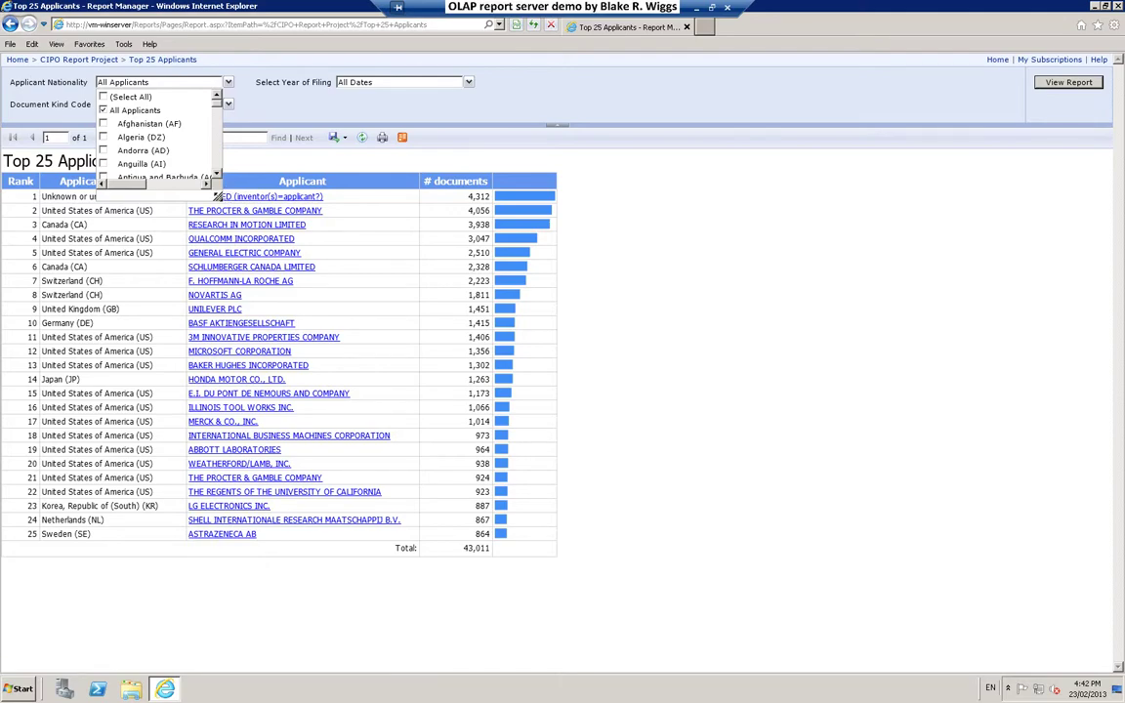
pyautogui.moveTo(219, 196); pyautogui.dragTo(351, 369)
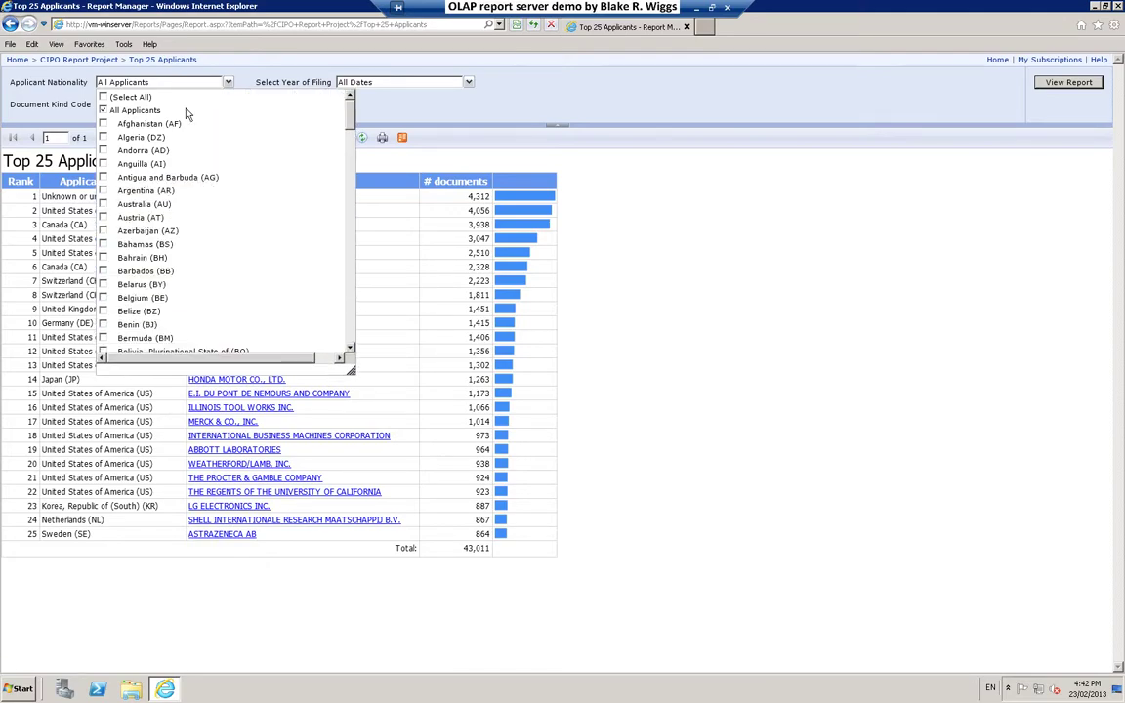
pyautogui.click(104, 111)
pyautogui.moveTo(350, 125); pyautogui.dragTo(352, 140)
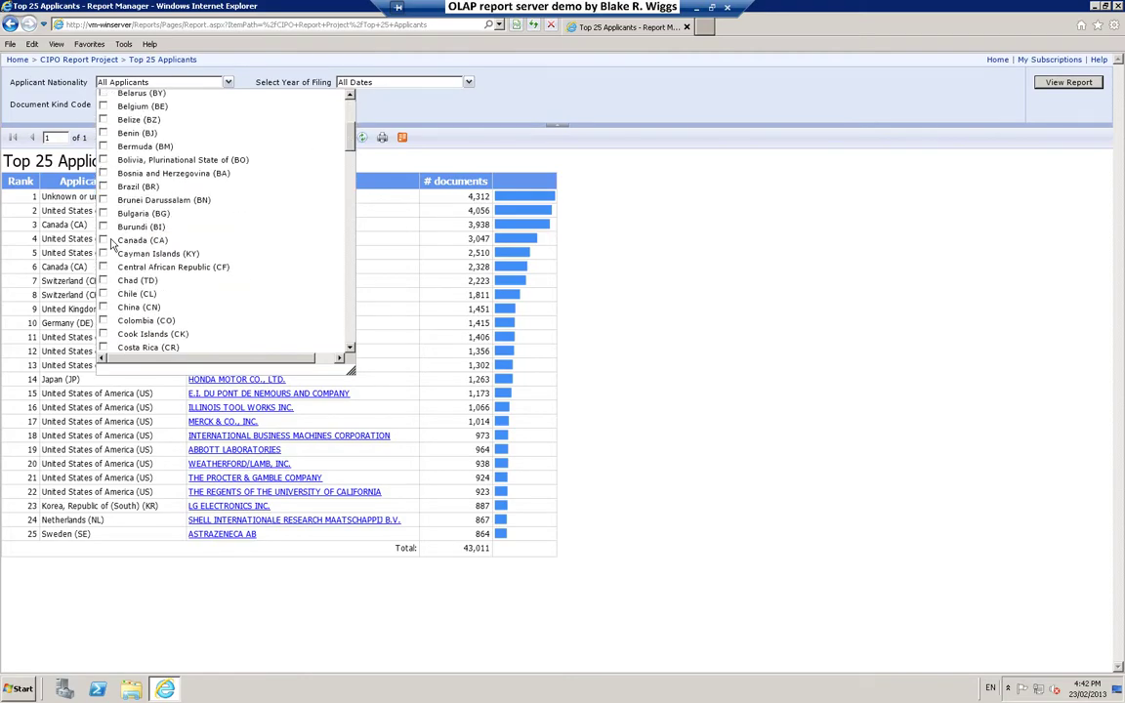
pyautogui.click(104, 239)
pyautogui.click(459, 103)
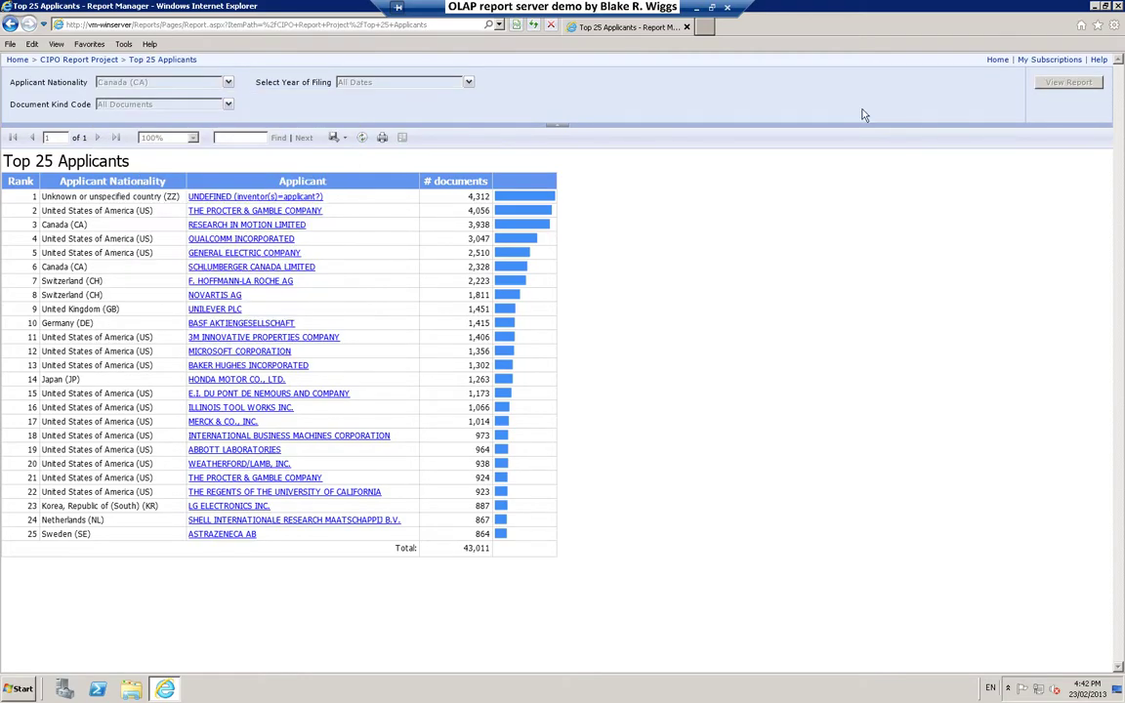
pyautogui.click(1084, 83)
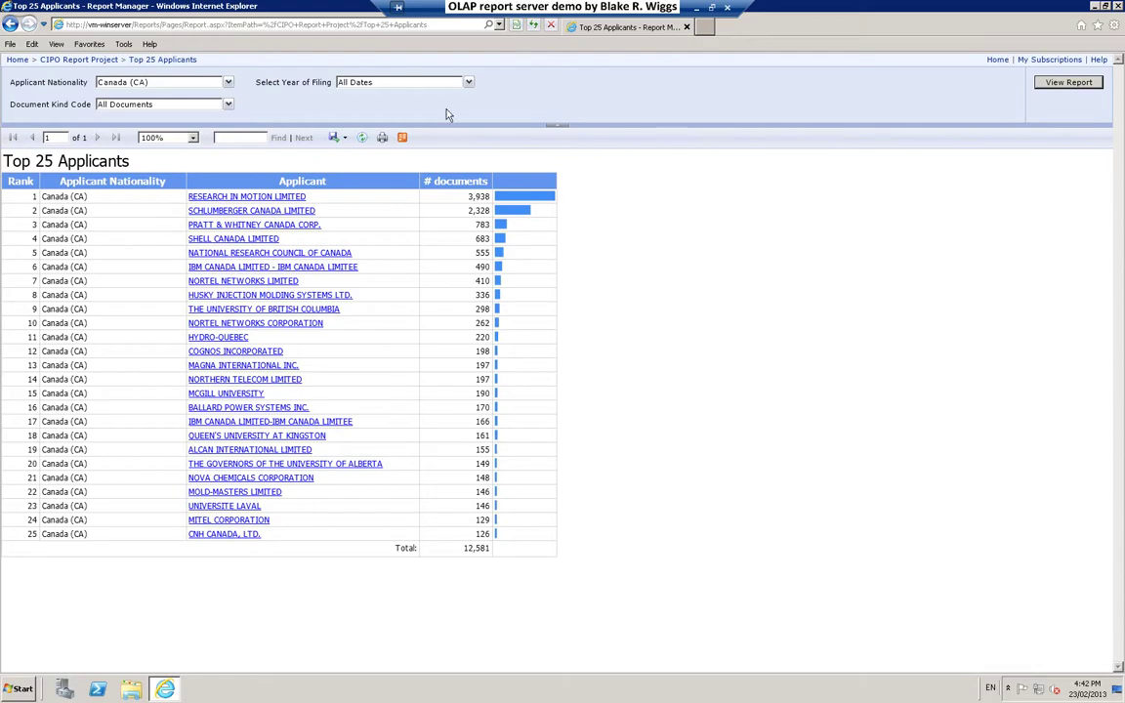
# Add Germany (DE), France (FR) and United States (US) alongside Canada in the Applicant Nationality filter
pyautogui.click(217, 82)
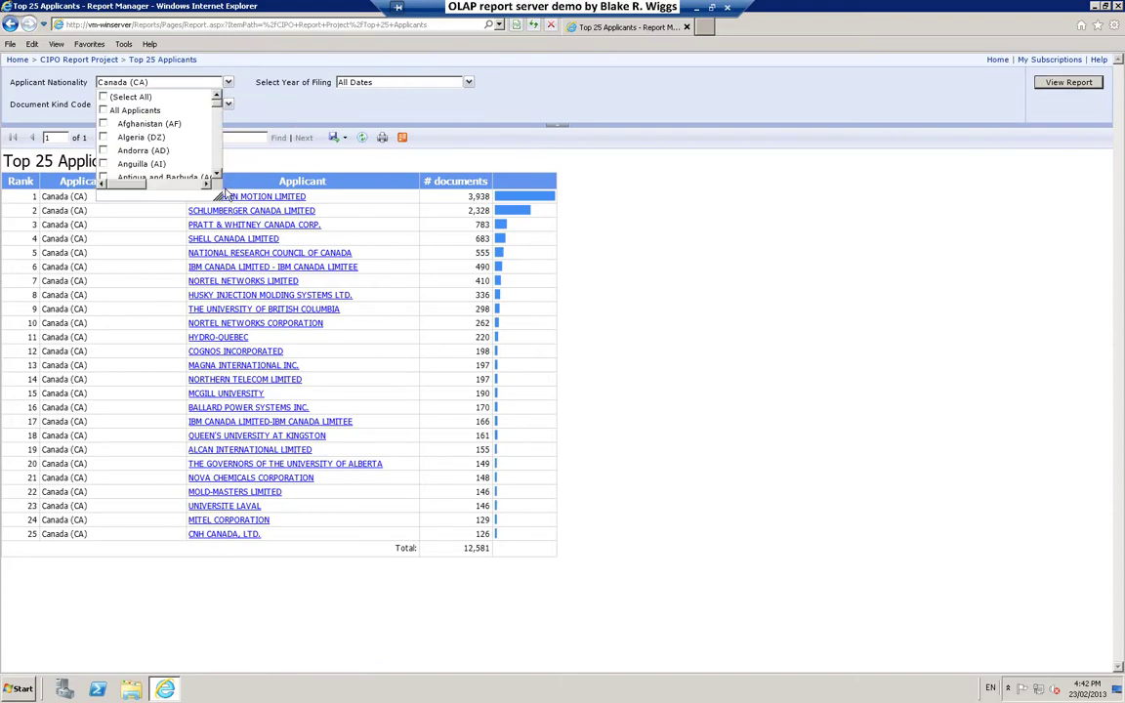
pyautogui.moveTo(216, 194); pyautogui.dragTo(357, 356)
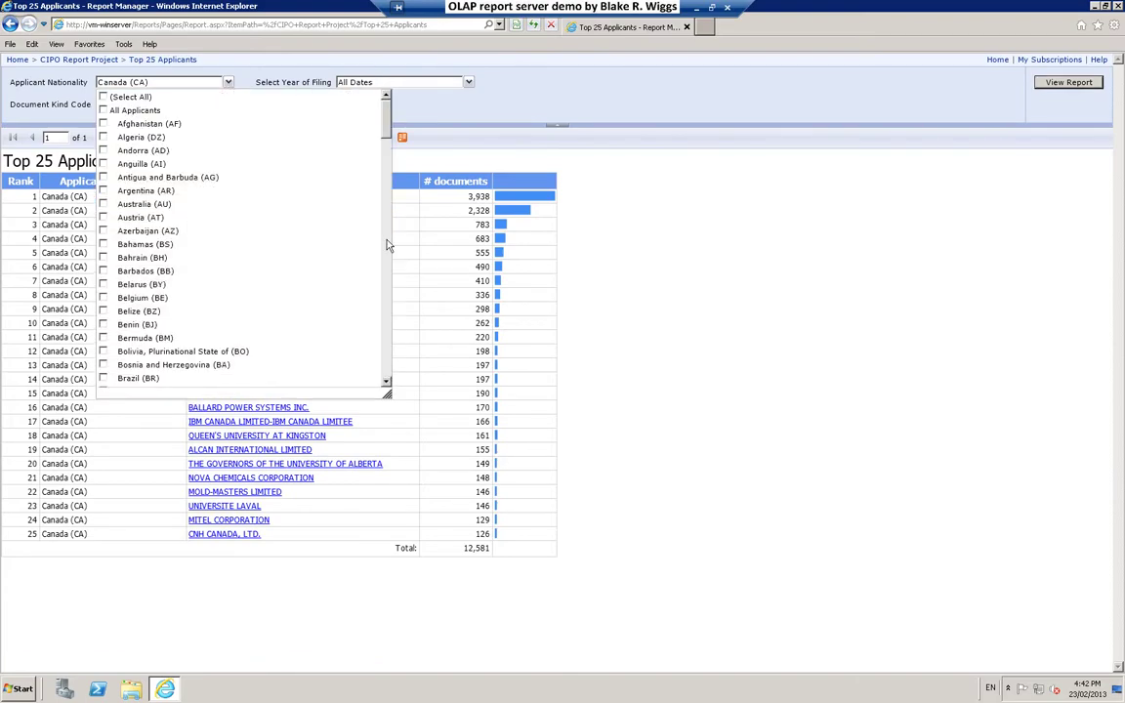
pyautogui.moveTo(387, 110); pyautogui.dragTo(385, 204)
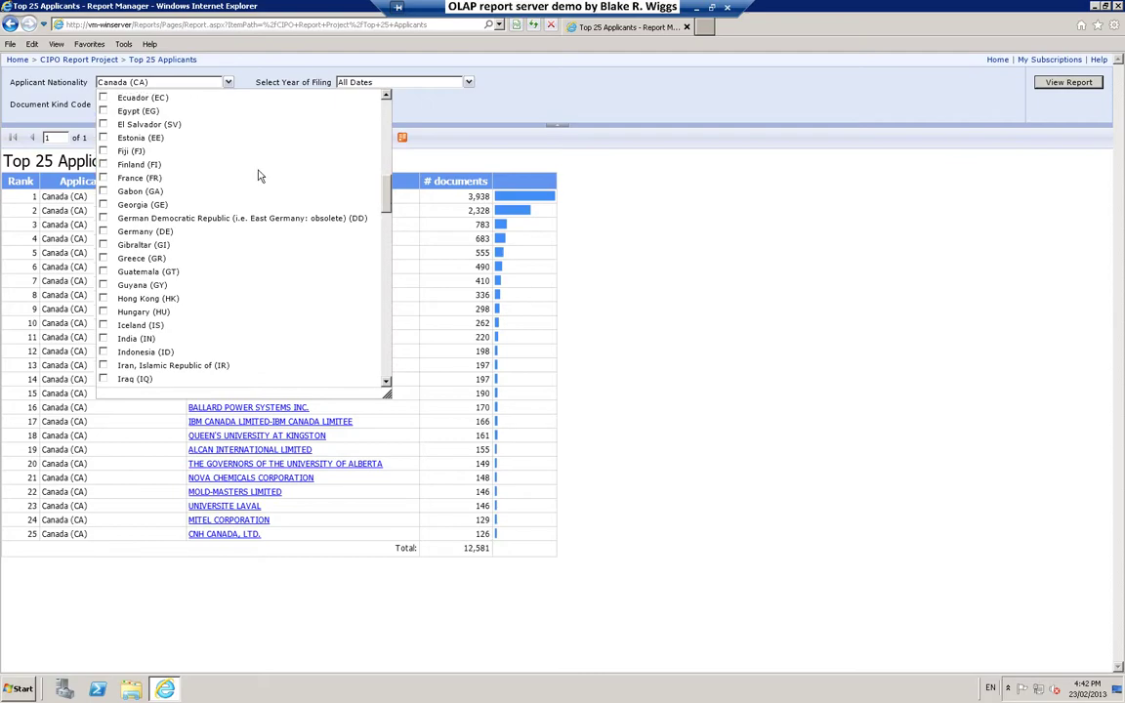
pyautogui.click(103, 231)
pyautogui.click(102, 177)
pyautogui.moveTo(387, 193); pyautogui.dragTo(394, 327)
pyautogui.scroll(-1, 355, 295)
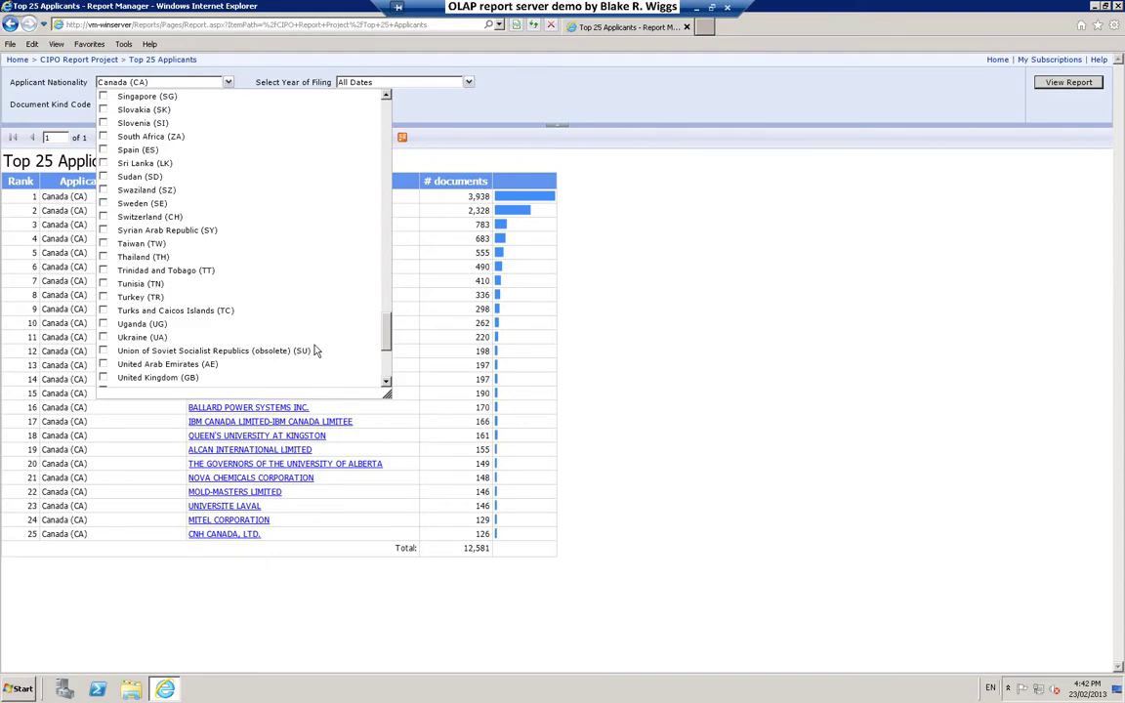
pyautogui.scroll(-1, 356, 295)
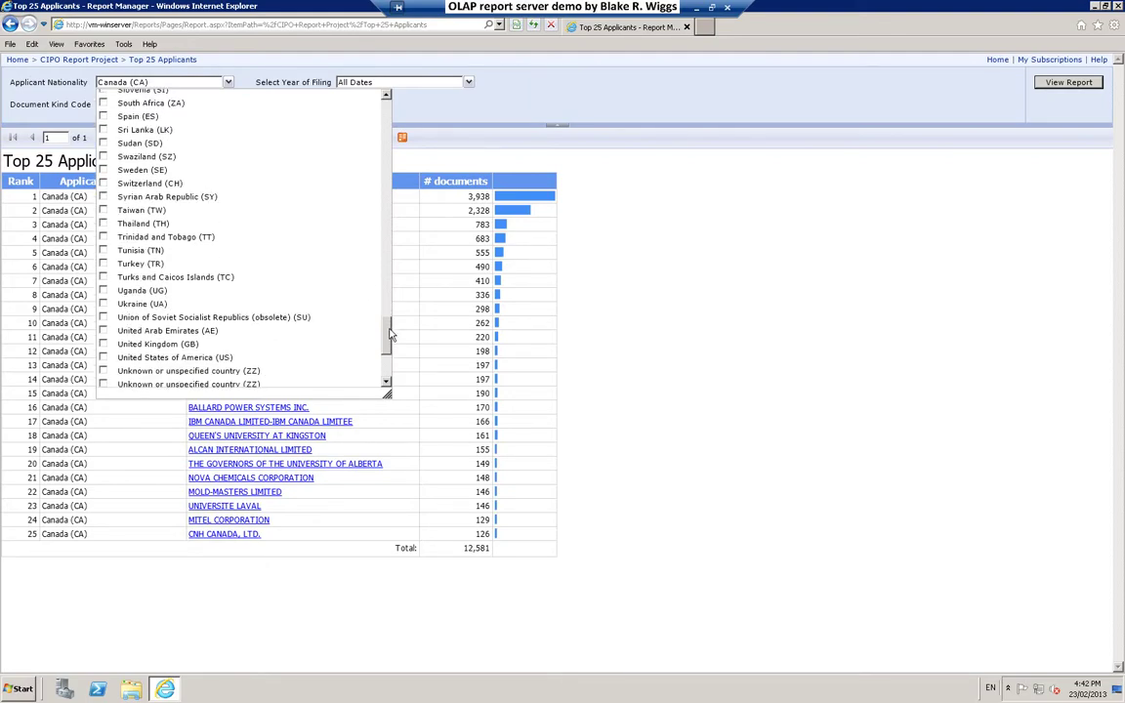
pyautogui.click(195, 352)
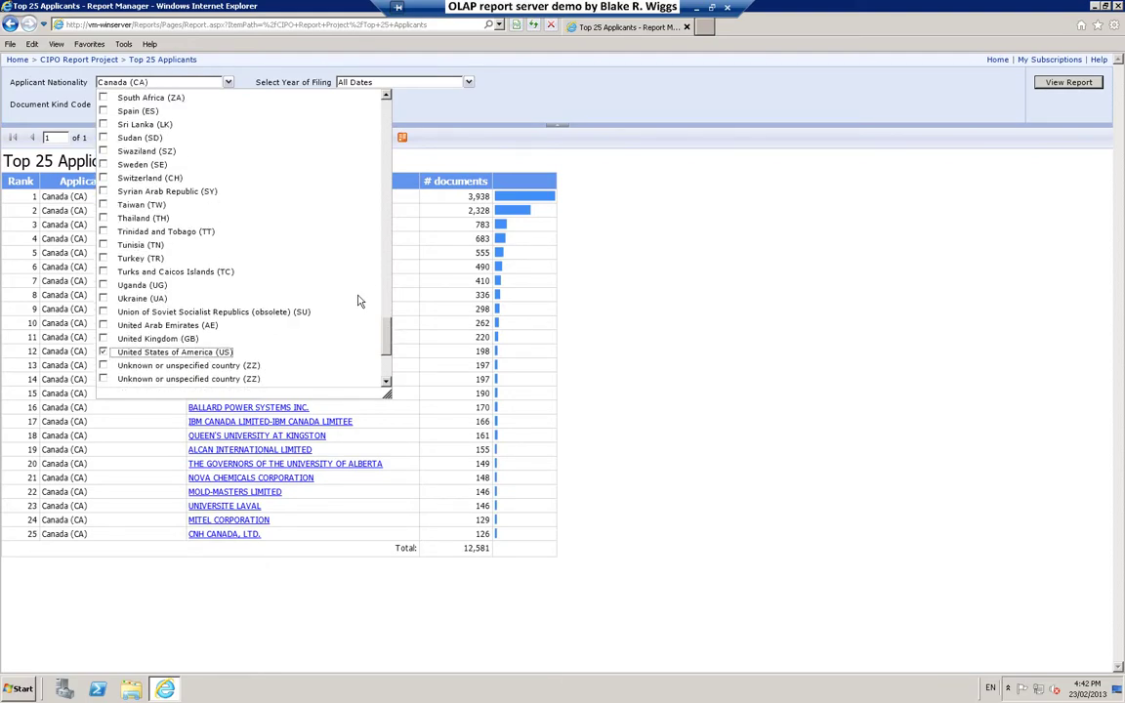
pyautogui.click(530, 117)
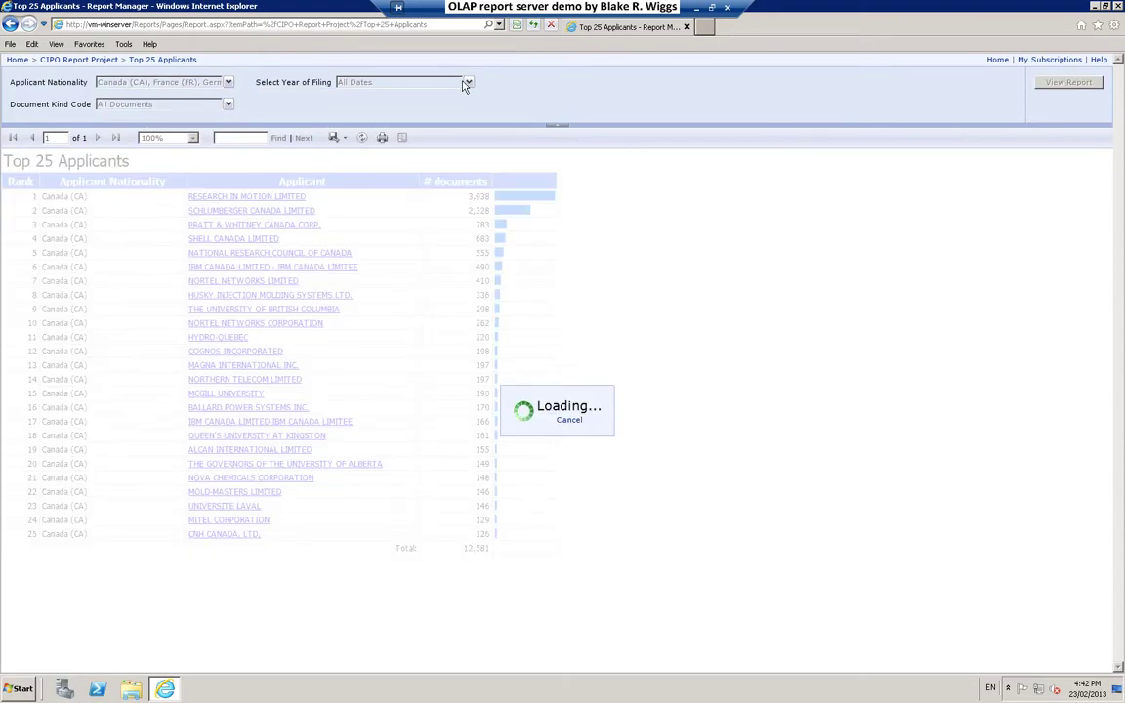
# Replace All Dates with filing years CY 2006–CY 2009 and rerun Top 25 Applicants
pyautogui.click(469, 83)
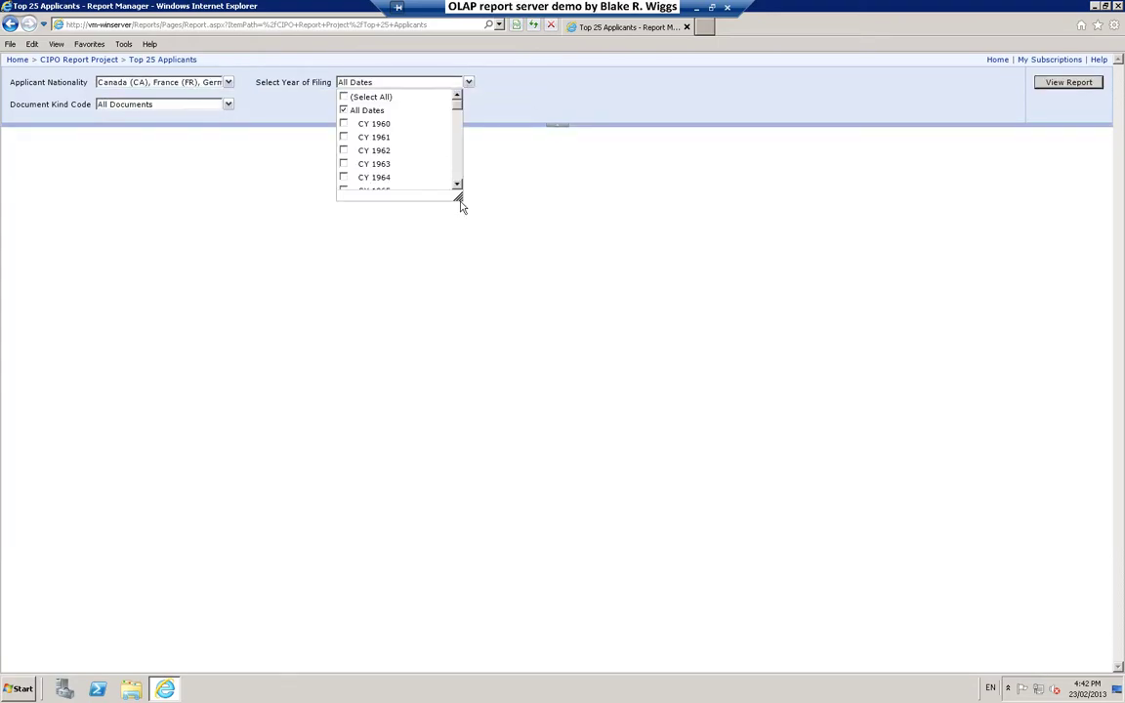
pyautogui.moveTo(458, 197); pyautogui.dragTo(548, 387)
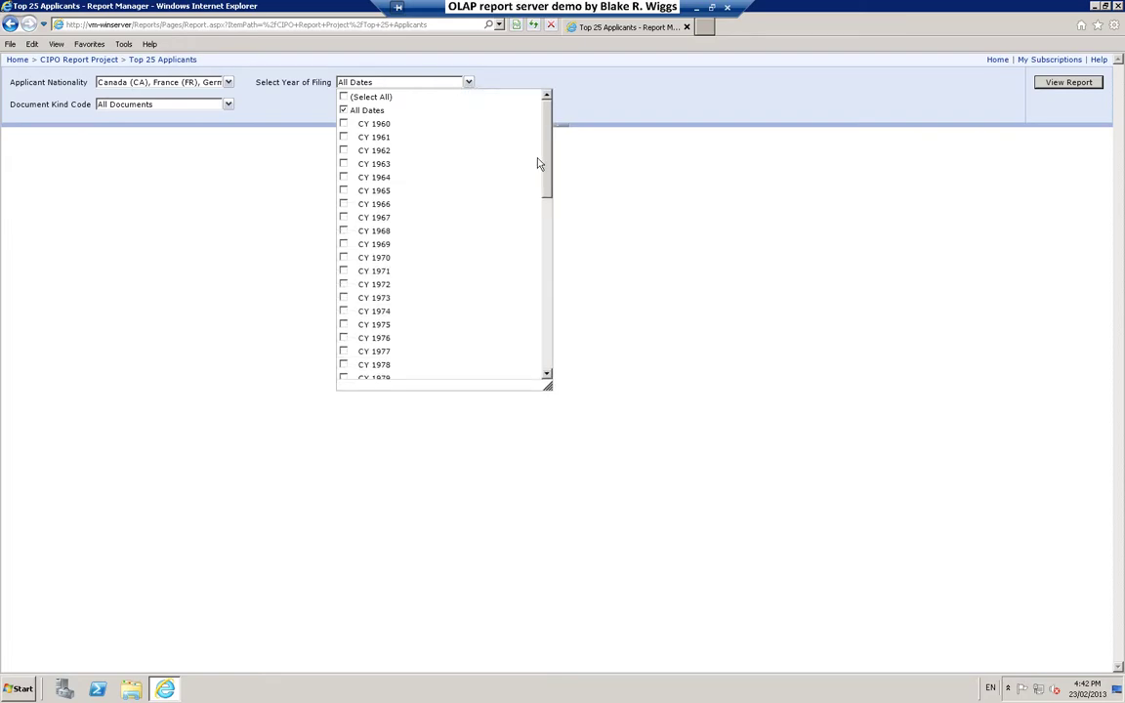
pyautogui.click(344, 112)
pyautogui.moveTo(550, 161); pyautogui.dragTo(545, 342)
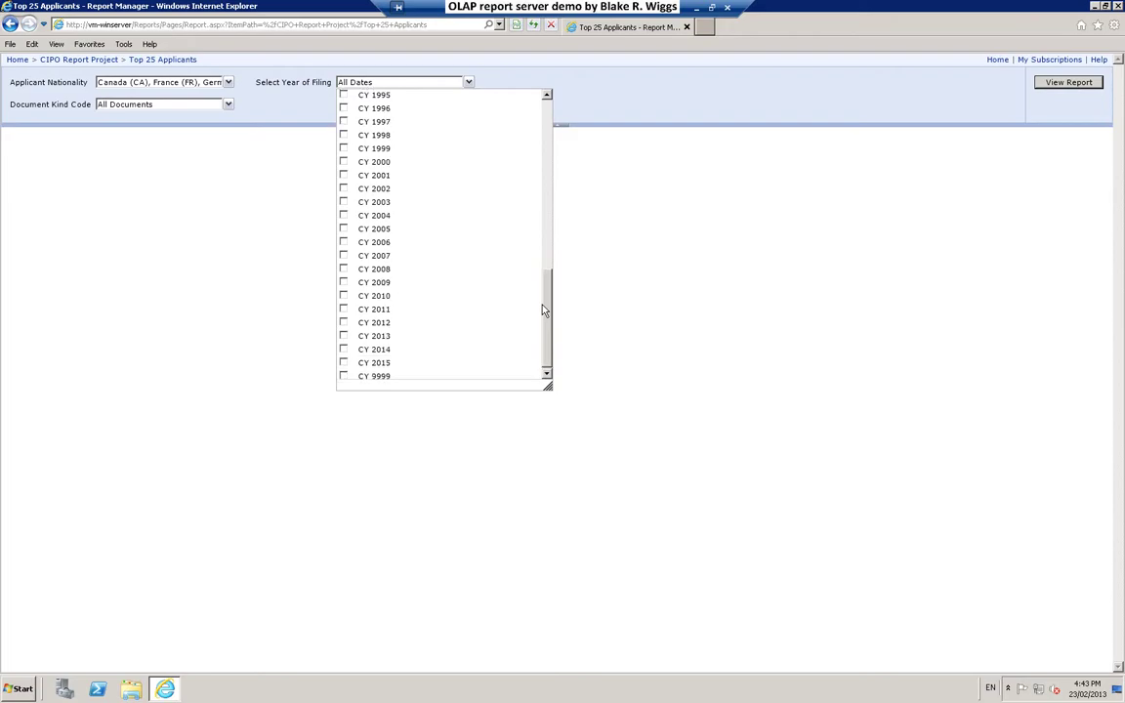
pyautogui.click(344, 241)
pyautogui.click(344, 255)
pyautogui.click(344, 268)
pyautogui.click(344, 282)
pyautogui.click(838, 117)
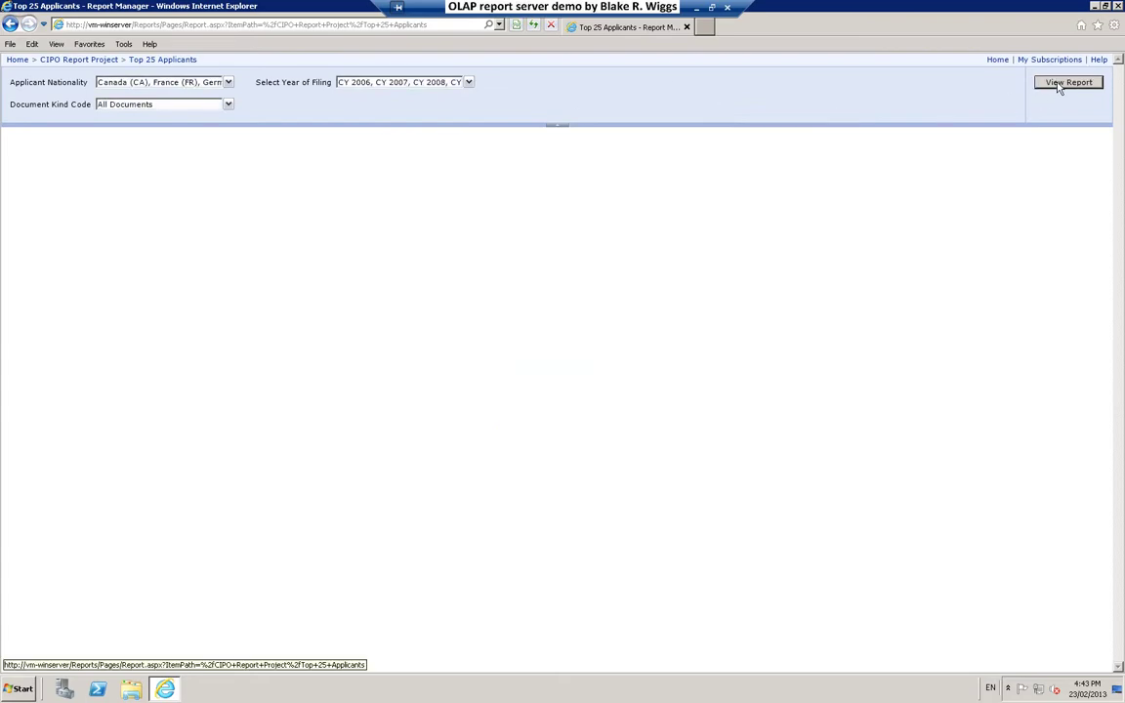
pyautogui.click(1062, 84)
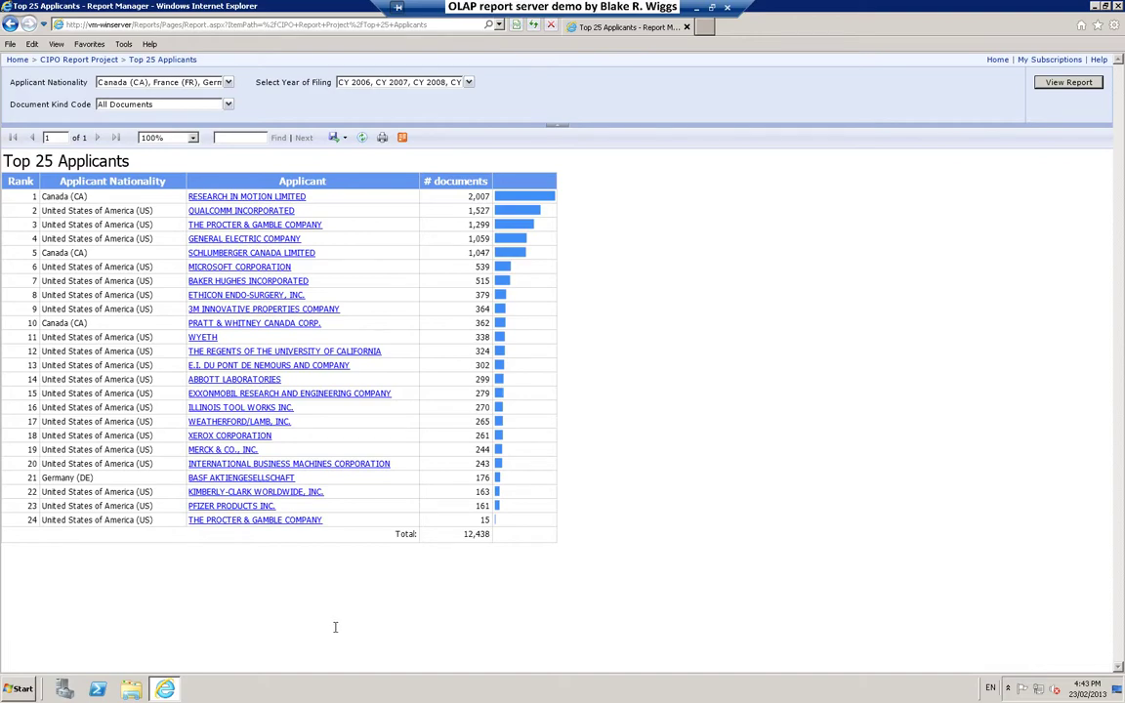
# Look up ETHICON ENDO-SURGERY, INC. on Bing, review its result, then close the search window
pyautogui.click(270, 297)
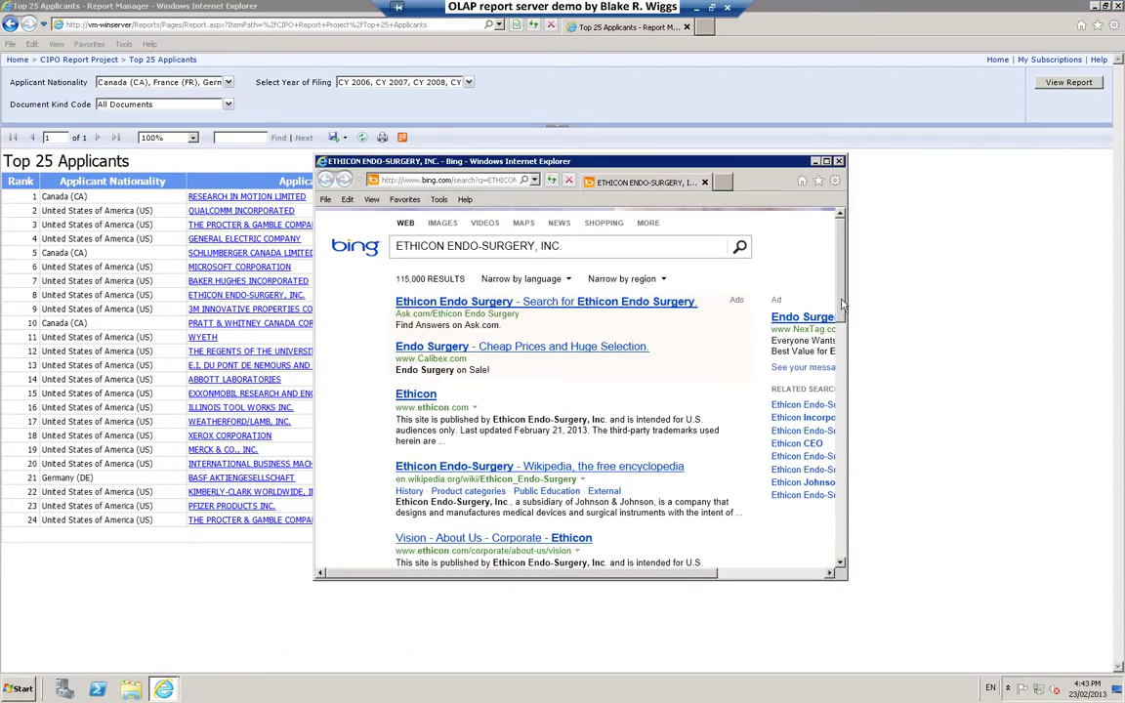
pyautogui.scroll(-2, 842, 308)
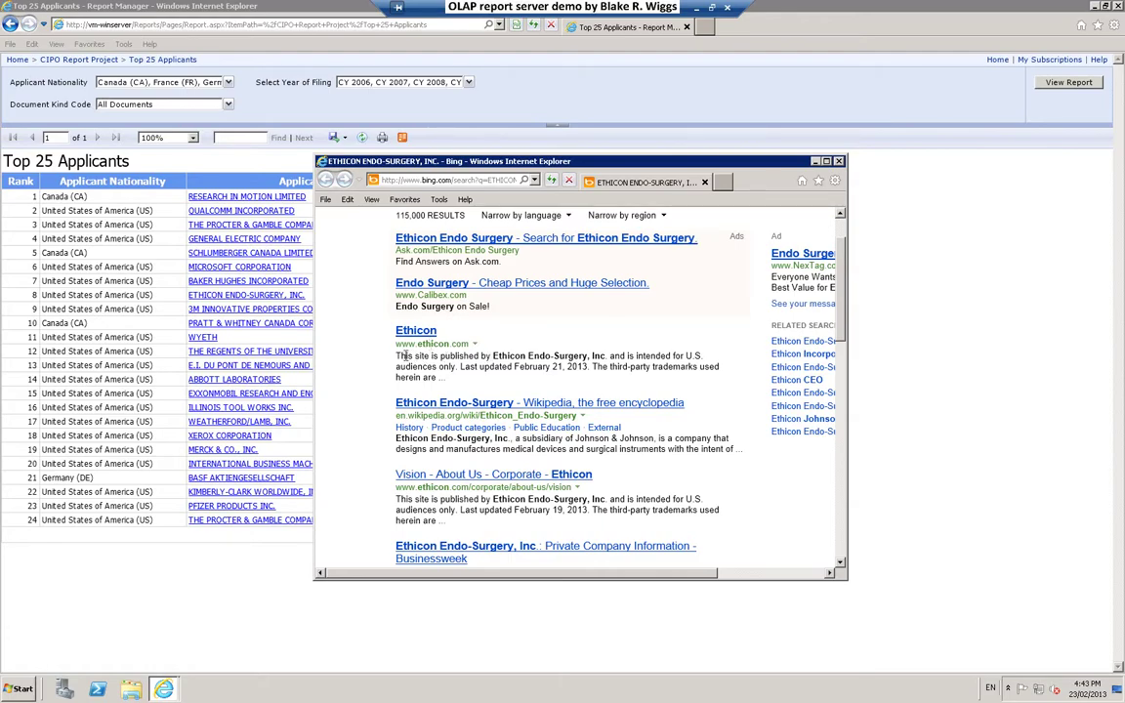
pyautogui.moveTo(396, 356); pyautogui.dragTo(488, 364)
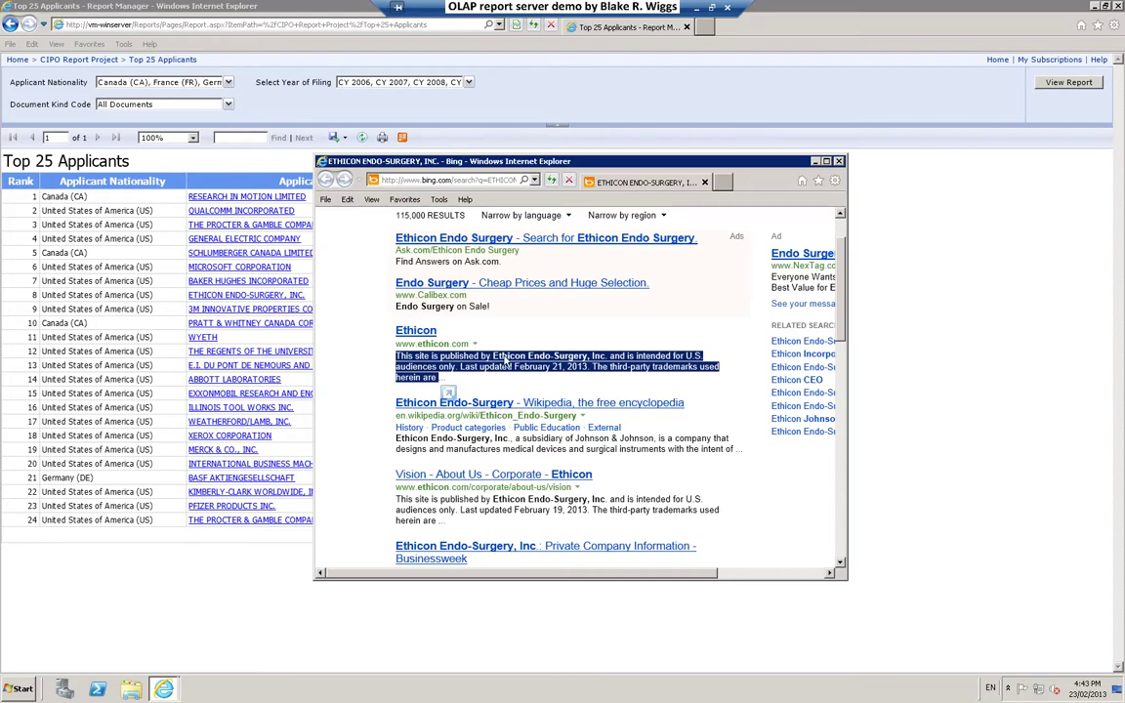
pyautogui.click(506, 363)
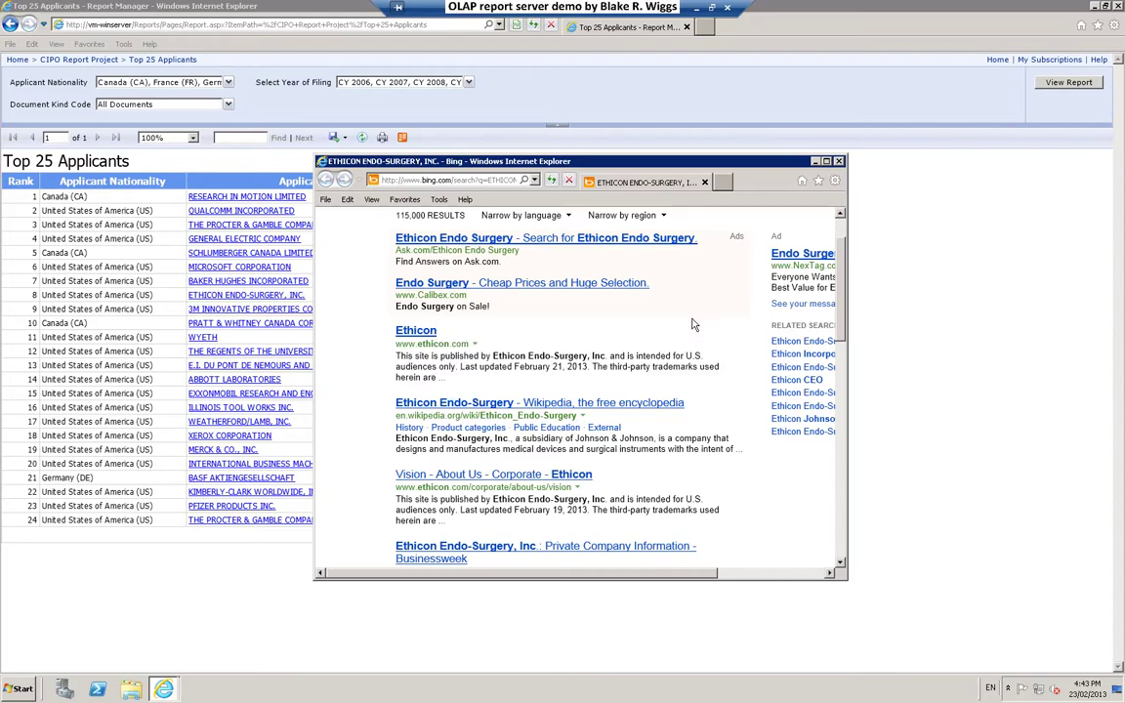
pyautogui.click(838, 161)
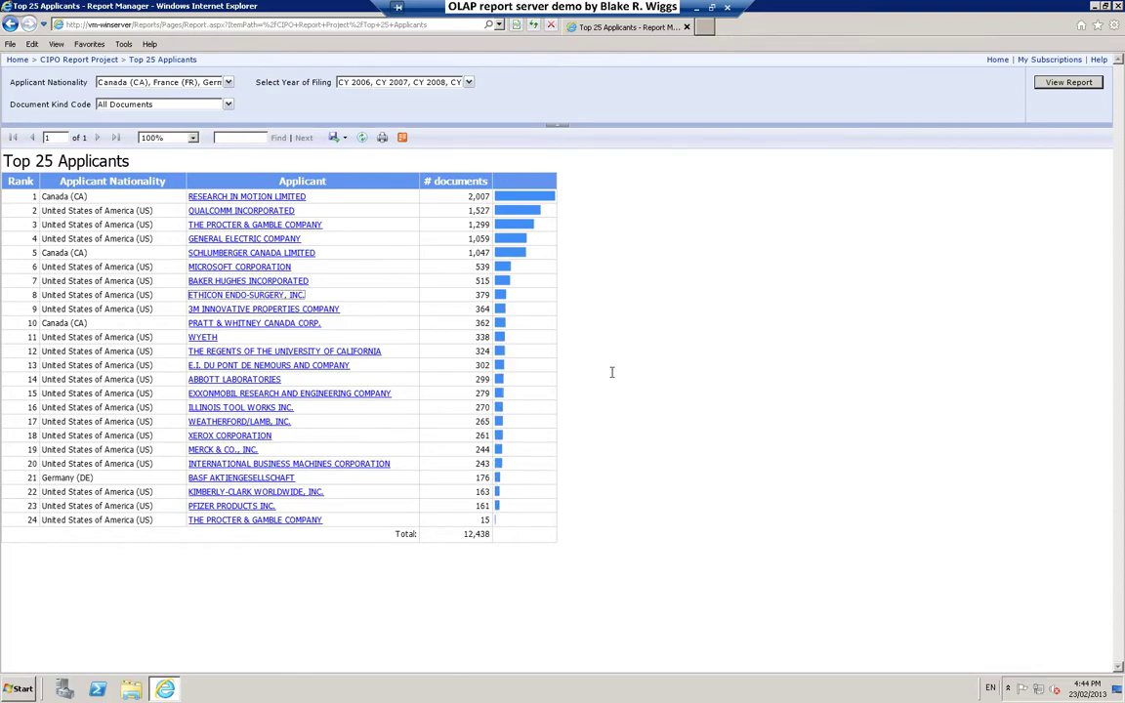
# Go back to the CIPO Report Project folder and open Top 10 IPC subclasses by Applicant Nationality
pyautogui.click(89, 63)
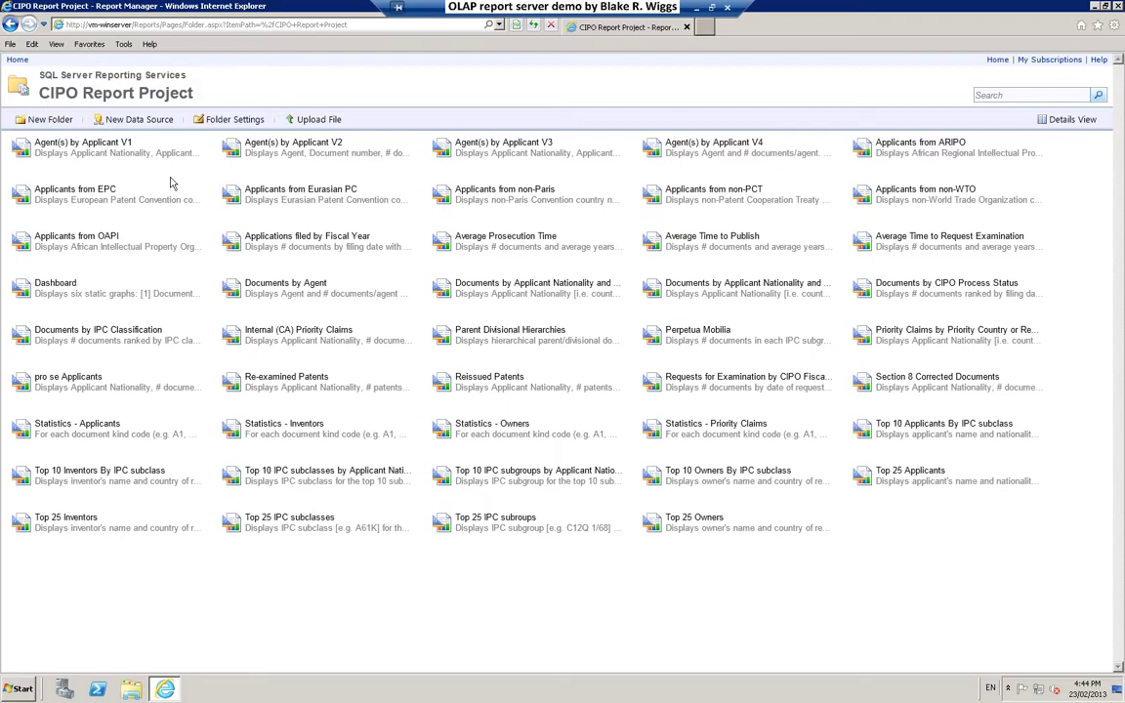
pyautogui.click(311, 472)
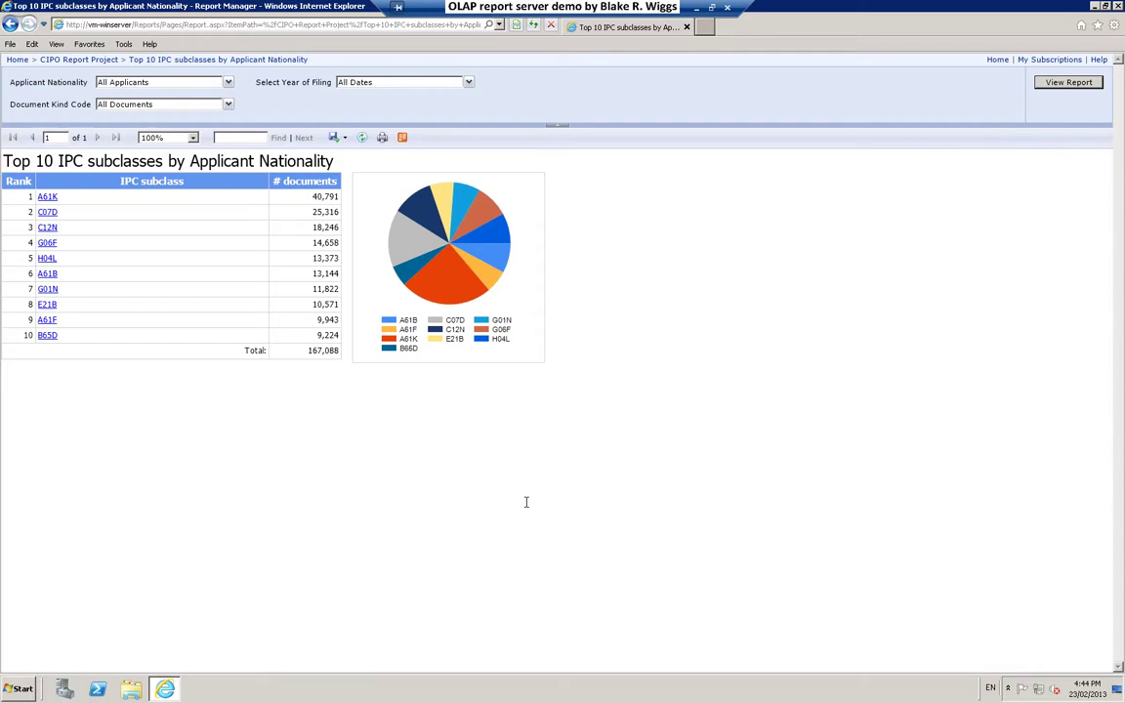
# Set the Applicant Nationality filter to Canada (CA)
pyautogui.click(230, 84)
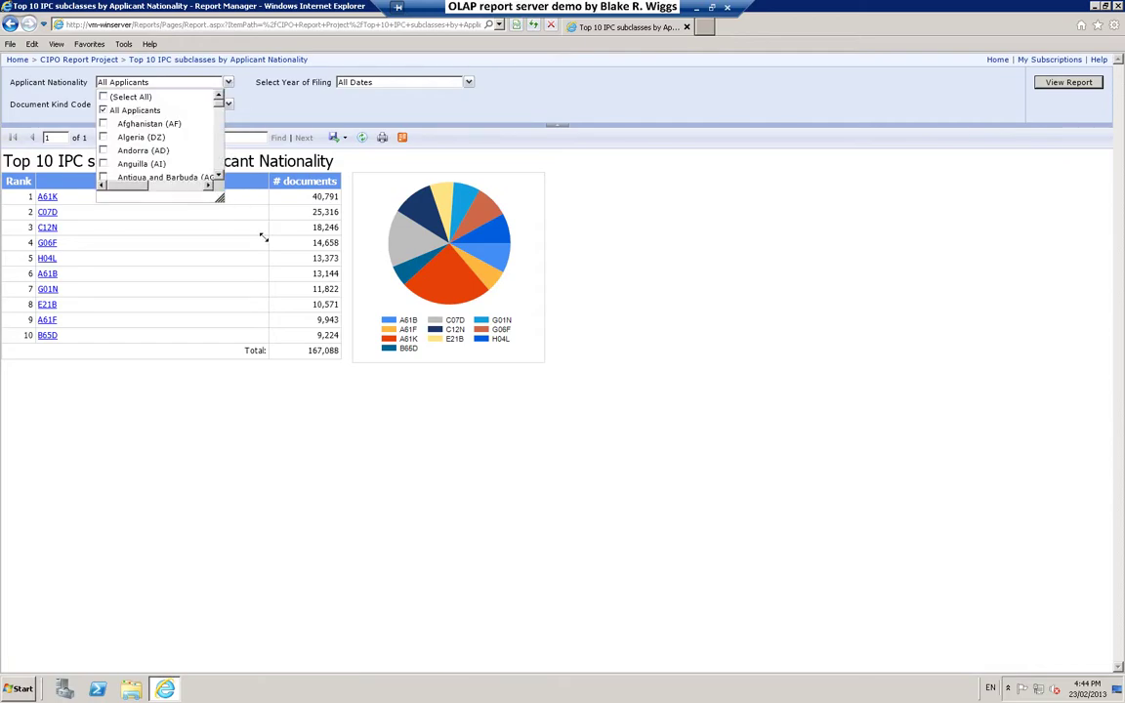
pyautogui.moveTo(264, 237); pyautogui.dragTo(365, 384)
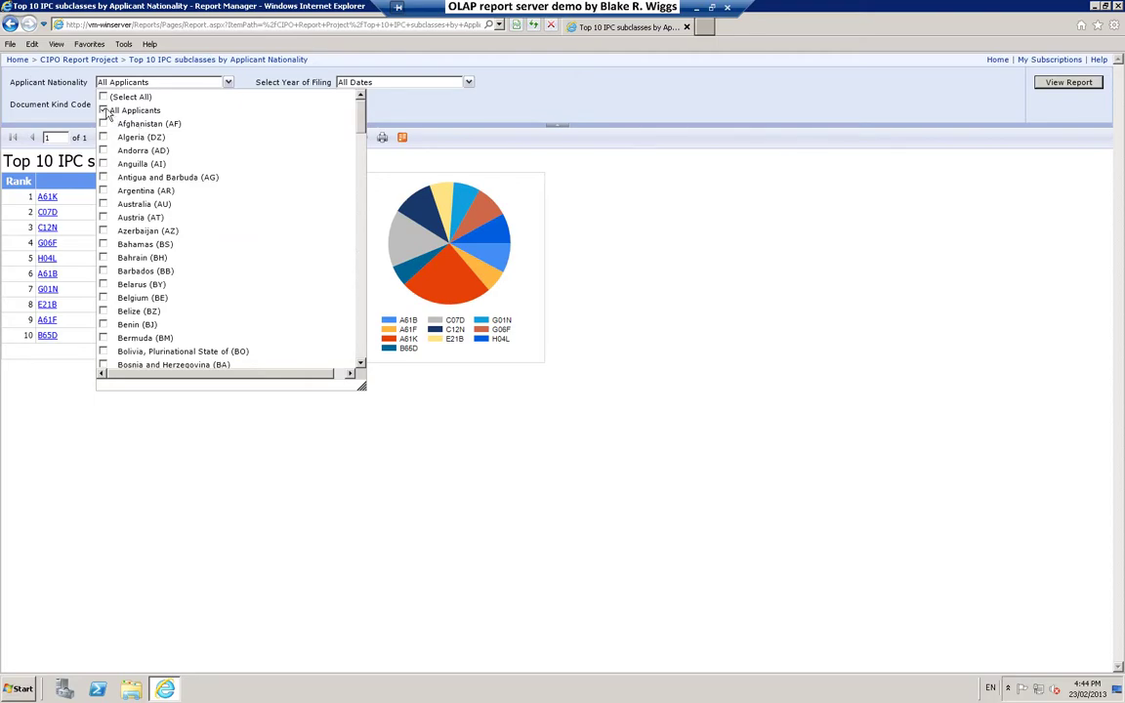
pyautogui.moveTo(361, 115); pyautogui.dragTo(365, 152)
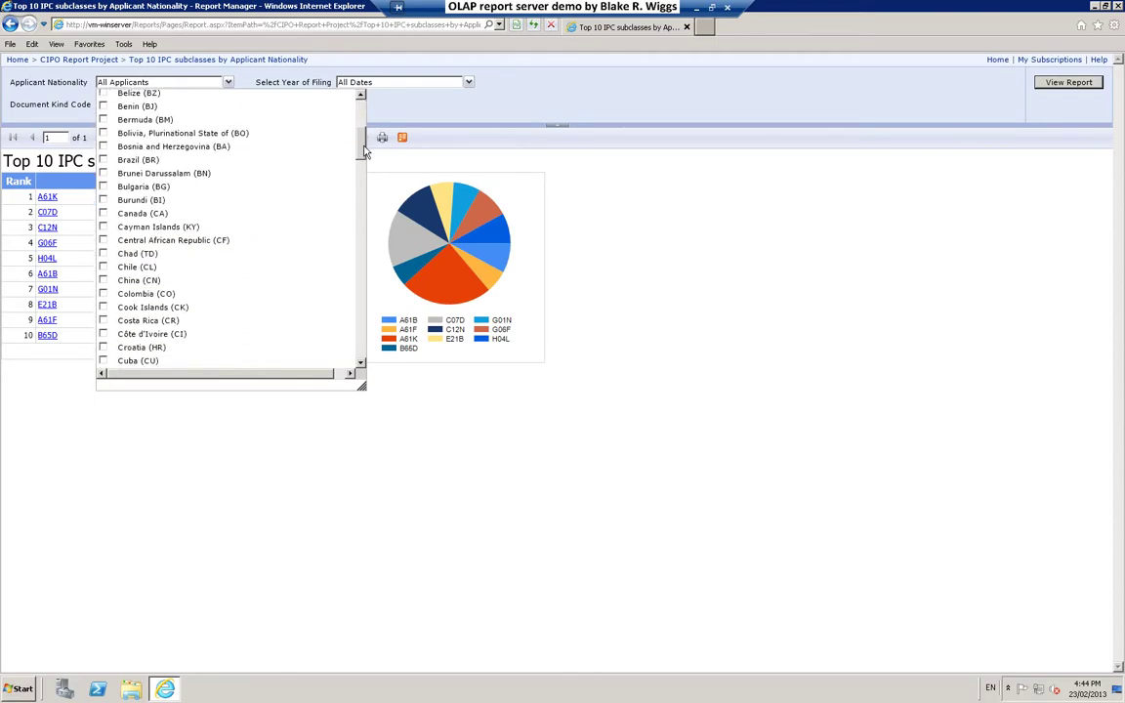
pyautogui.click(103, 213)
pyautogui.click(413, 109)
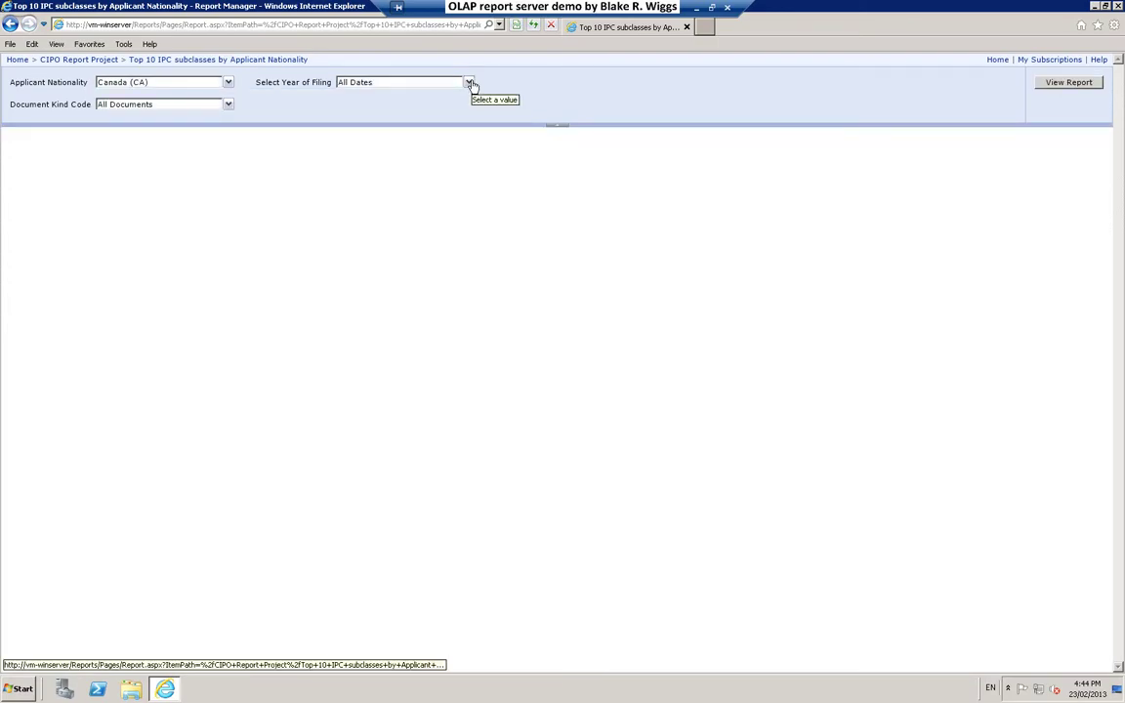
# Choose filing year CY 2008 and run the report, giving 1,567 documents led by E21B
pyautogui.click(470, 84)
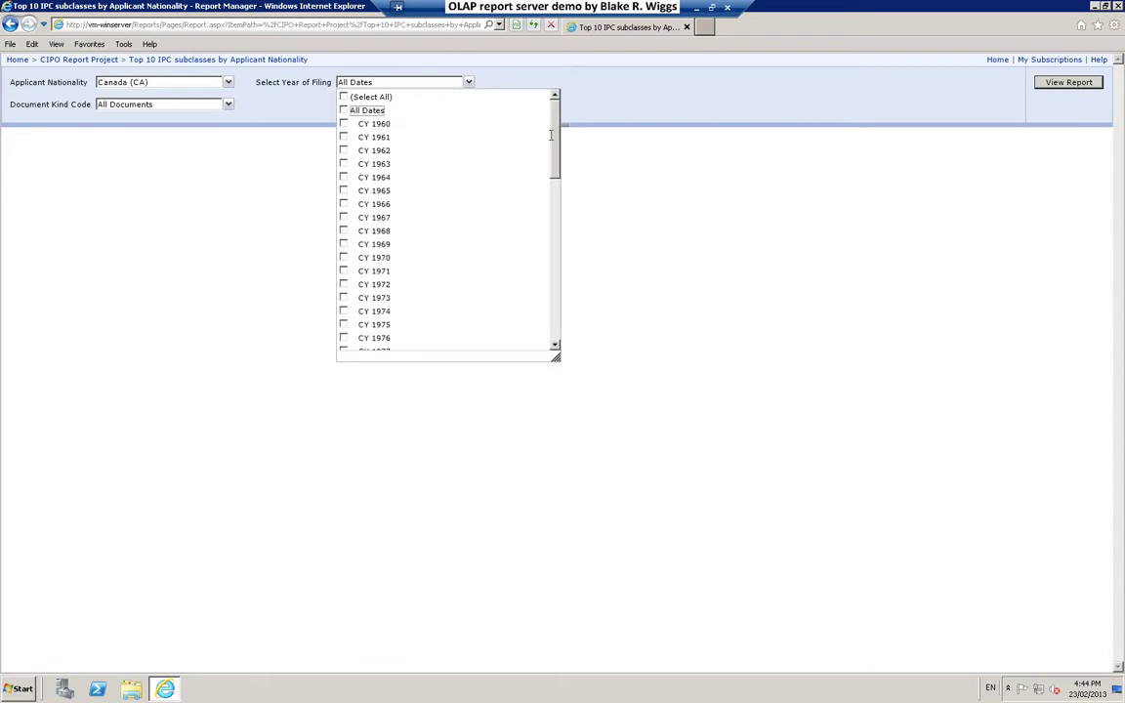
pyautogui.moveTo(555, 146); pyautogui.dragTo(555, 285)
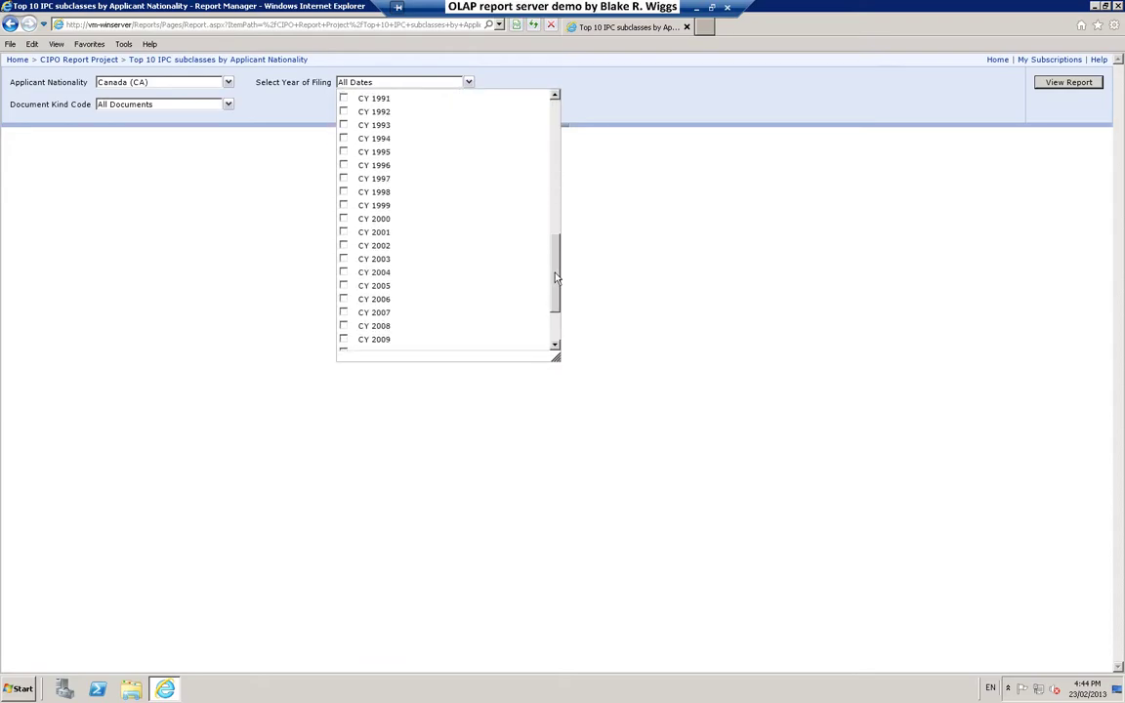
pyautogui.click(343, 309)
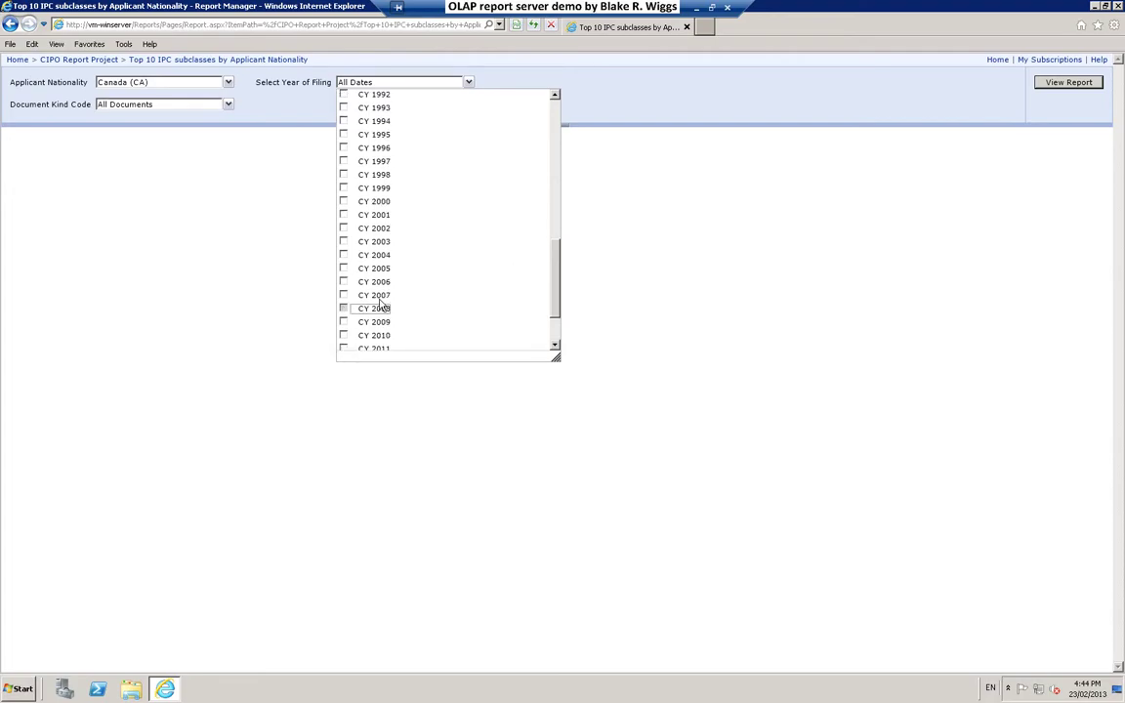
pyautogui.click(618, 114)
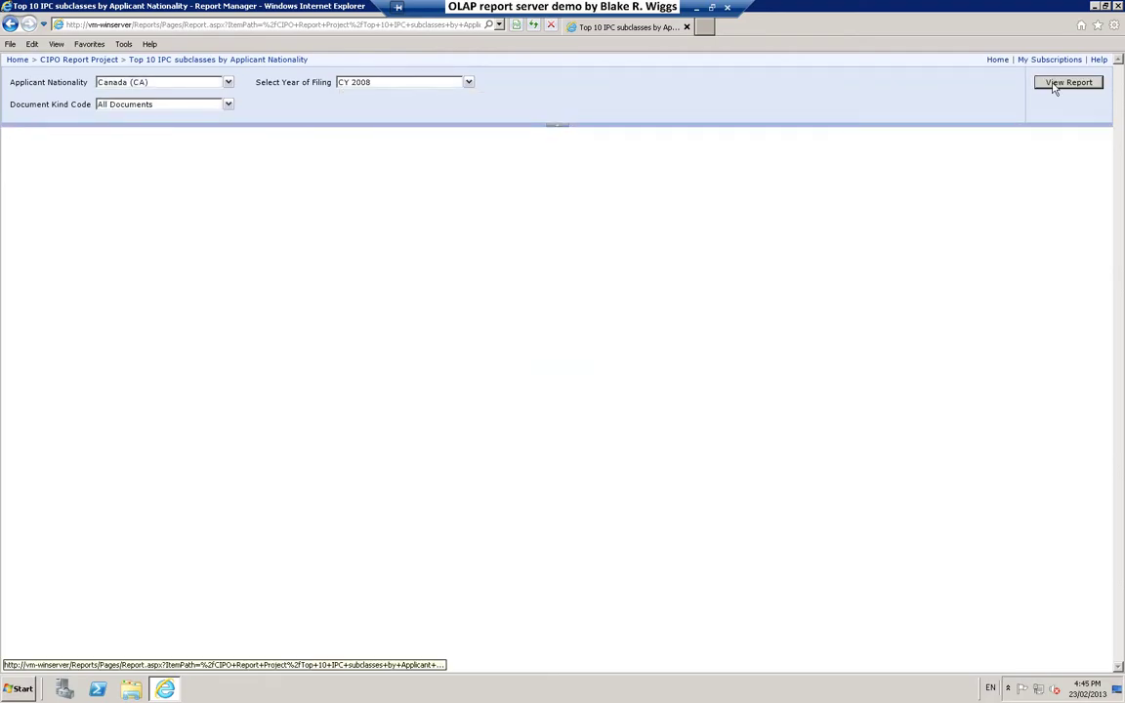
pyautogui.click(1054, 83)
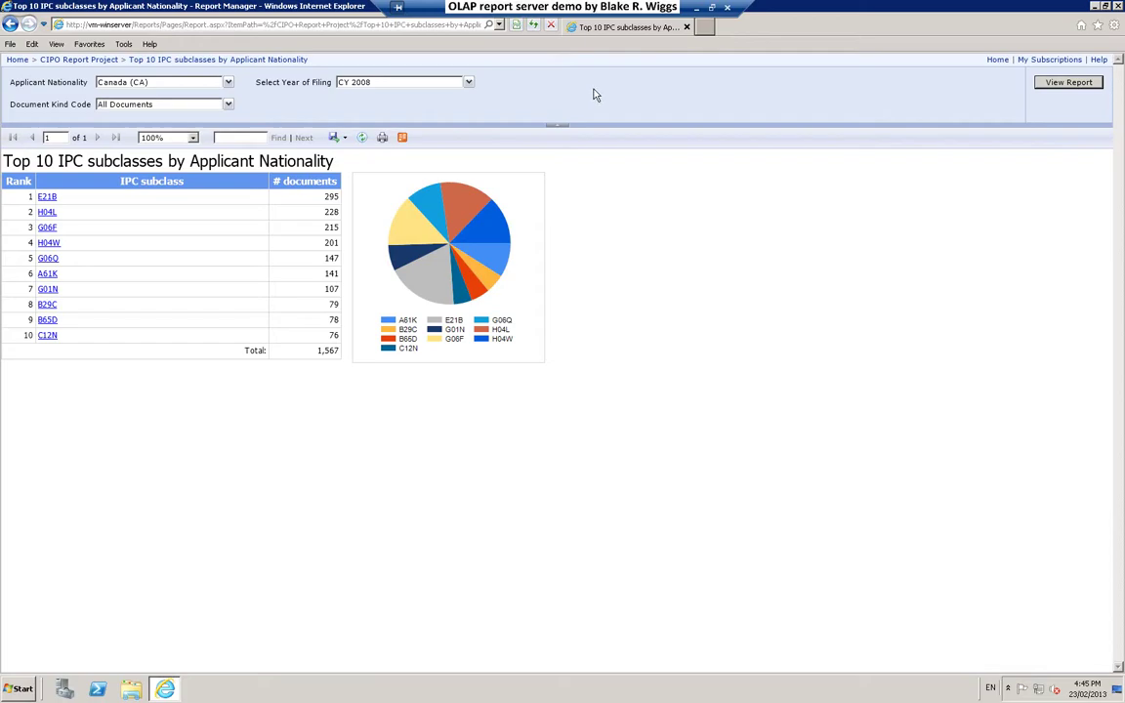
# Swap Canada (CA) for Switzerland (CH) as applicant nationality and rerun for CY 2008
pyautogui.click(228, 82)
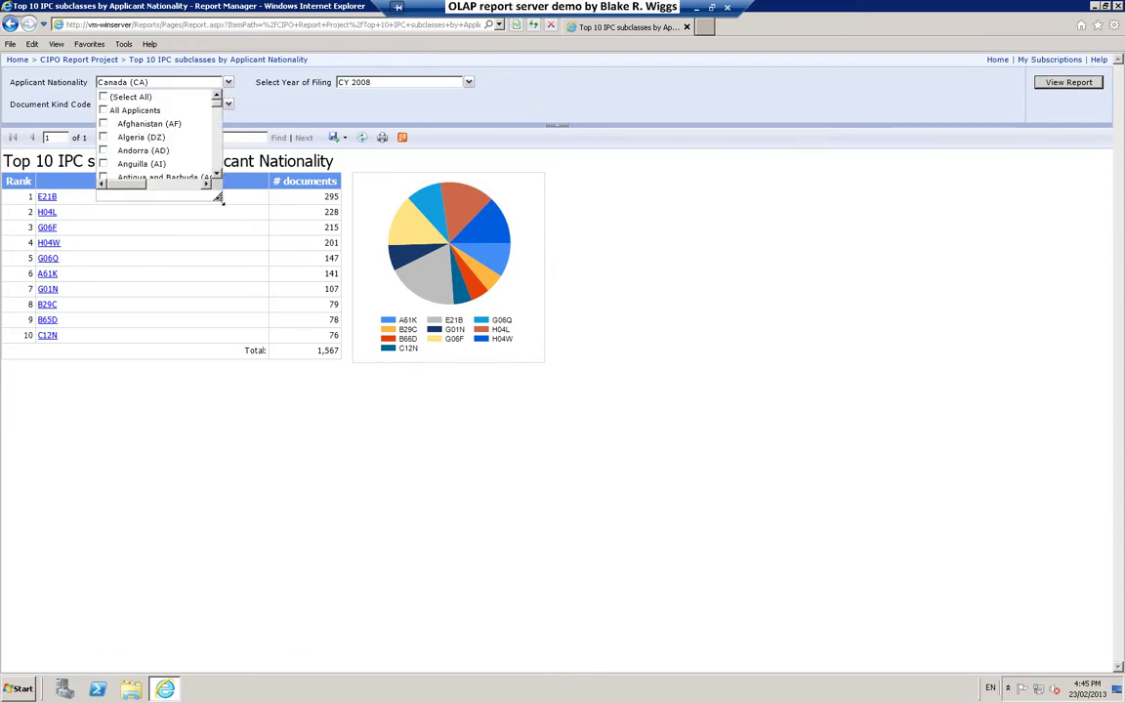
pyautogui.click(222, 196)
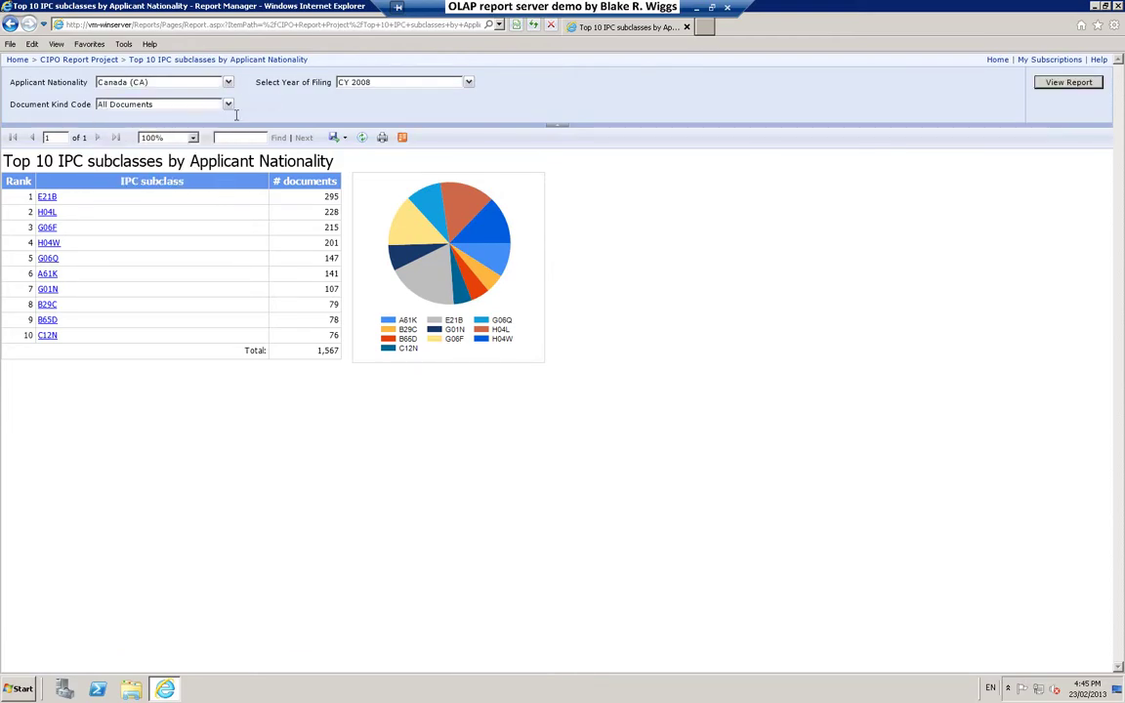
pyautogui.click(227, 82)
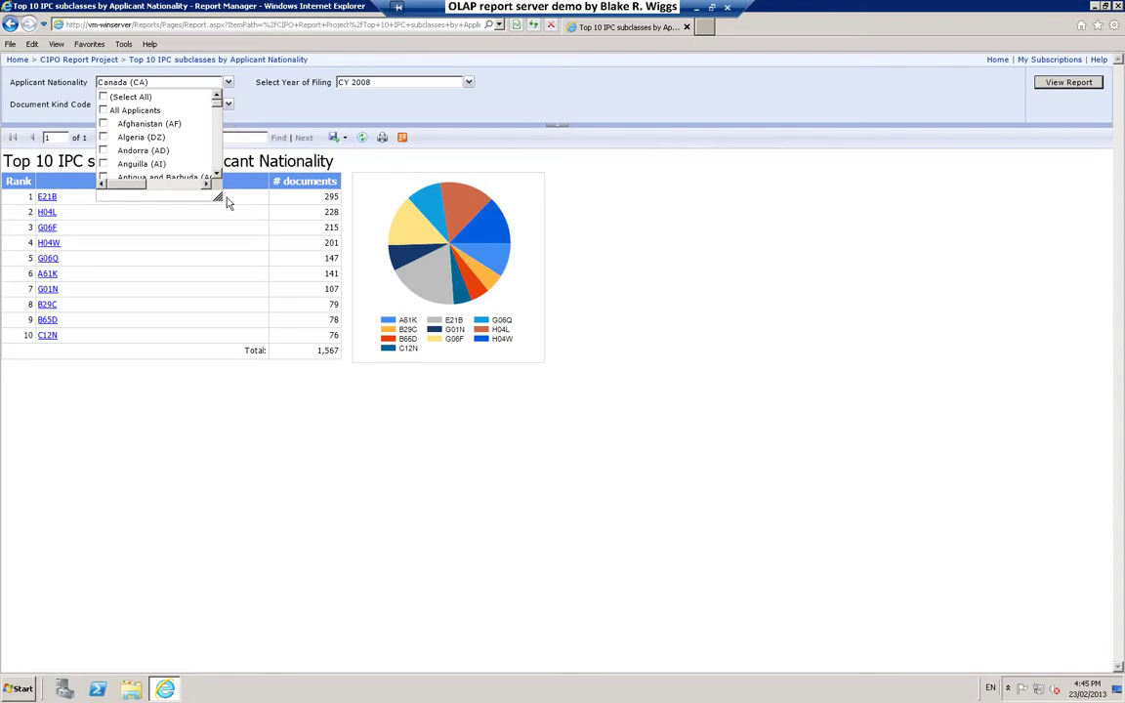
pyautogui.moveTo(218, 196); pyautogui.dragTo(340, 384)
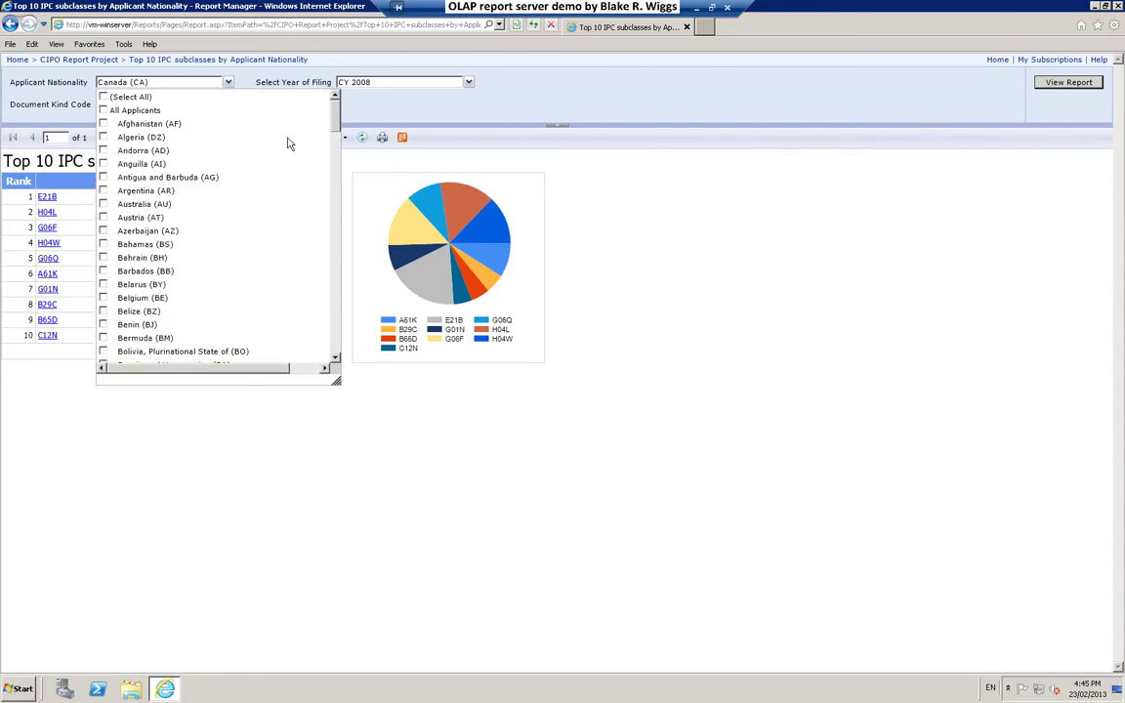
pyautogui.moveTo(335, 115); pyautogui.dragTo(340, 143)
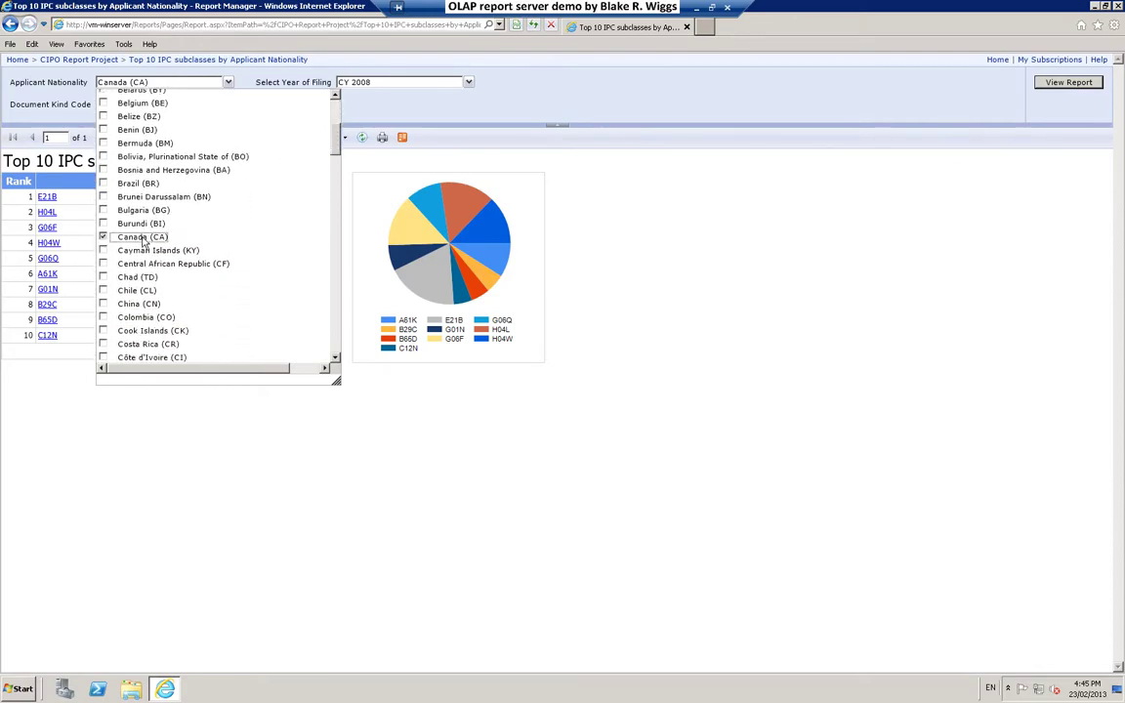
pyautogui.click(335, 221)
pyautogui.moveTo(336, 221); pyautogui.dragTo(339, 284)
pyautogui.scroll(-4, 339, 284)
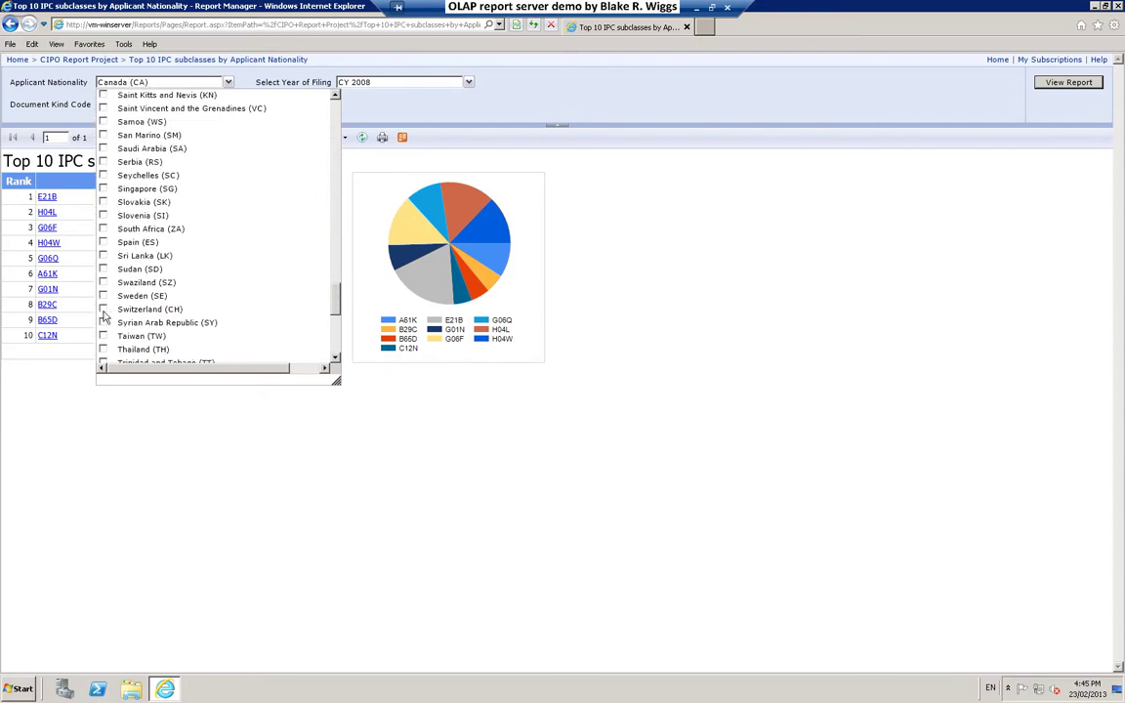
pyautogui.click(103, 309)
pyautogui.click(511, 103)
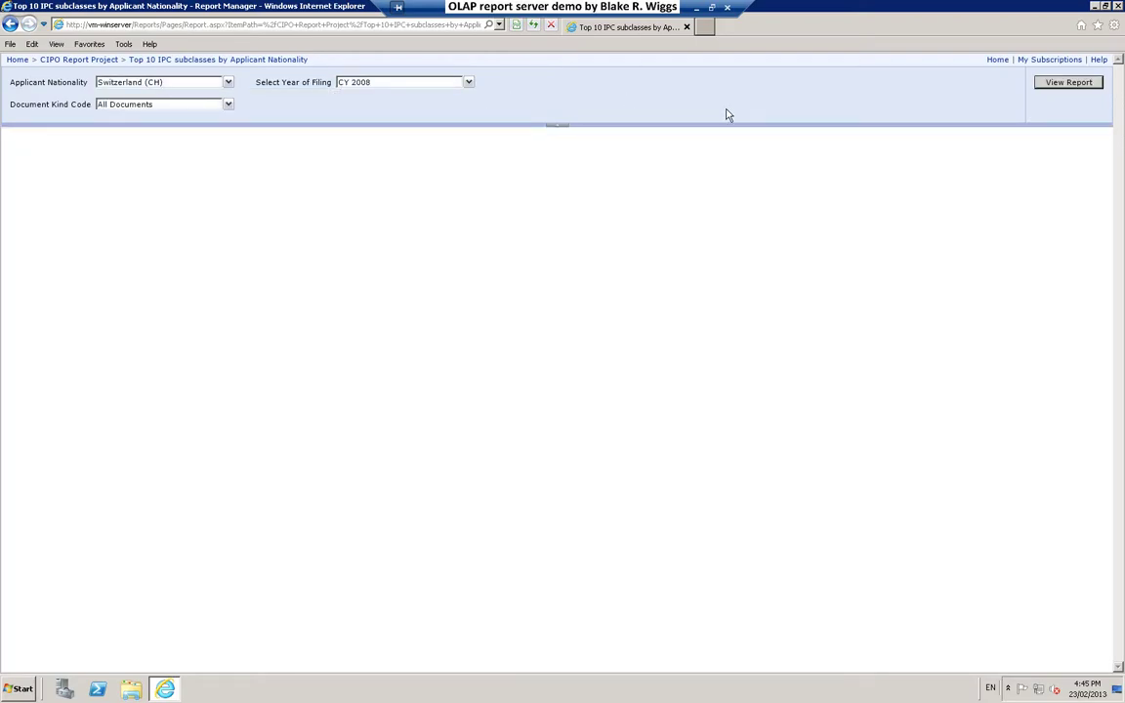
pyautogui.click(1049, 84)
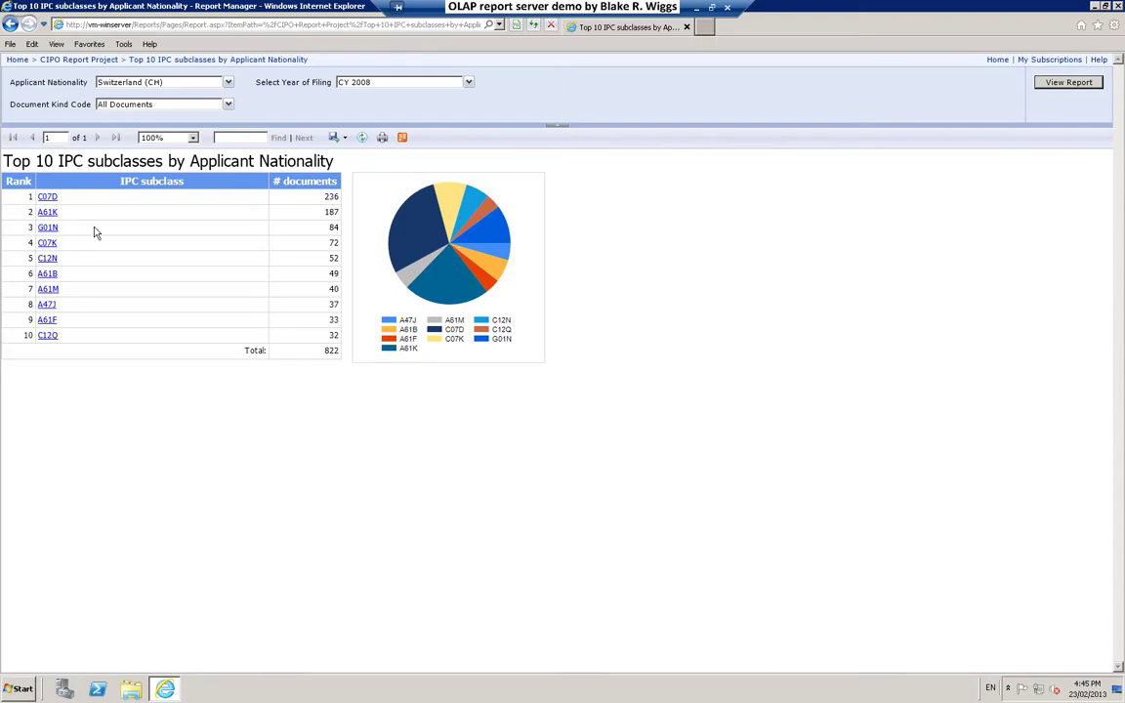
pyautogui.click(47, 196)
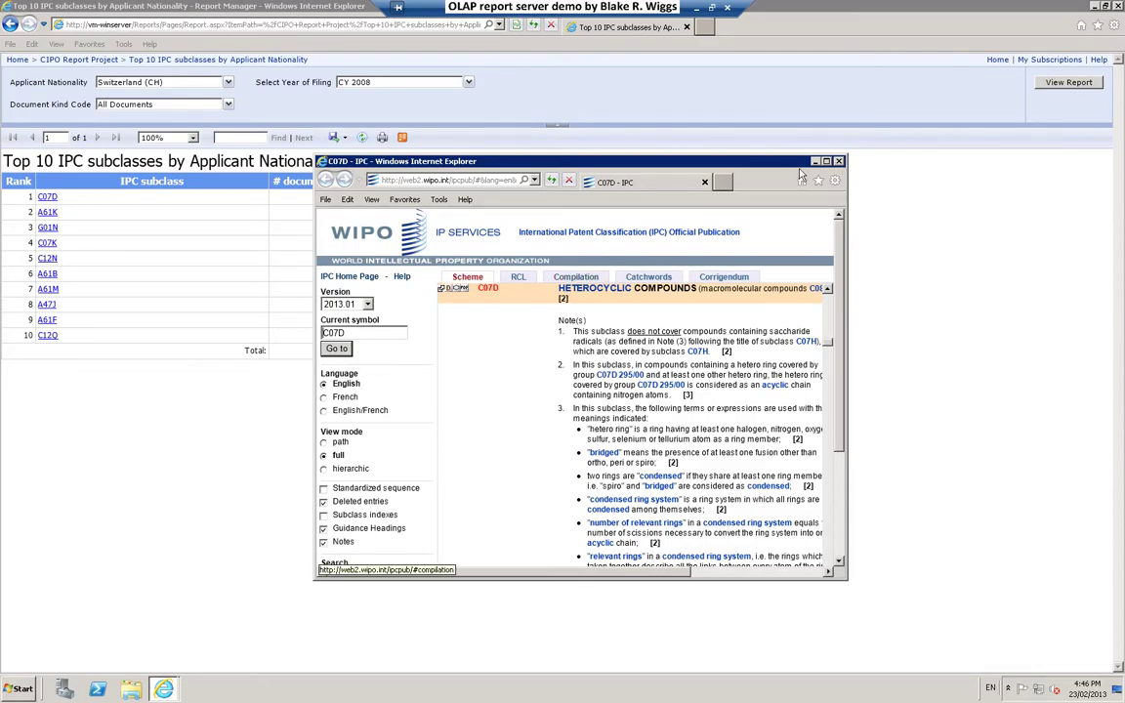
pyautogui.click(838, 162)
pyautogui.click(49, 215)
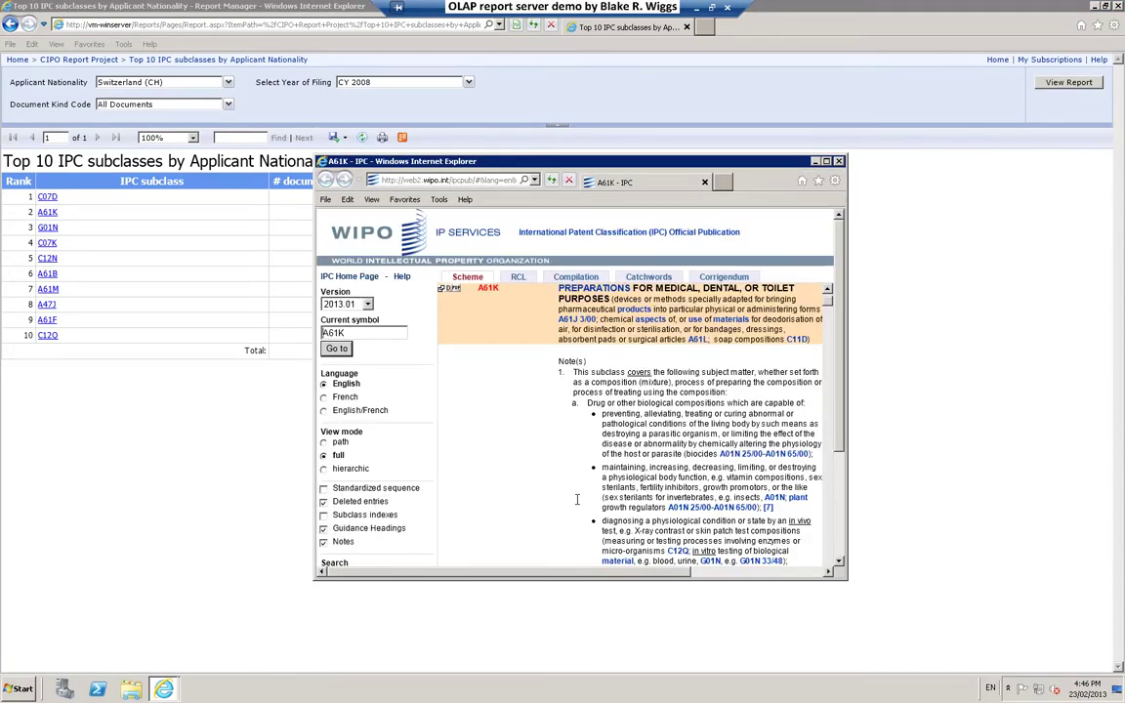
pyautogui.click(839, 162)
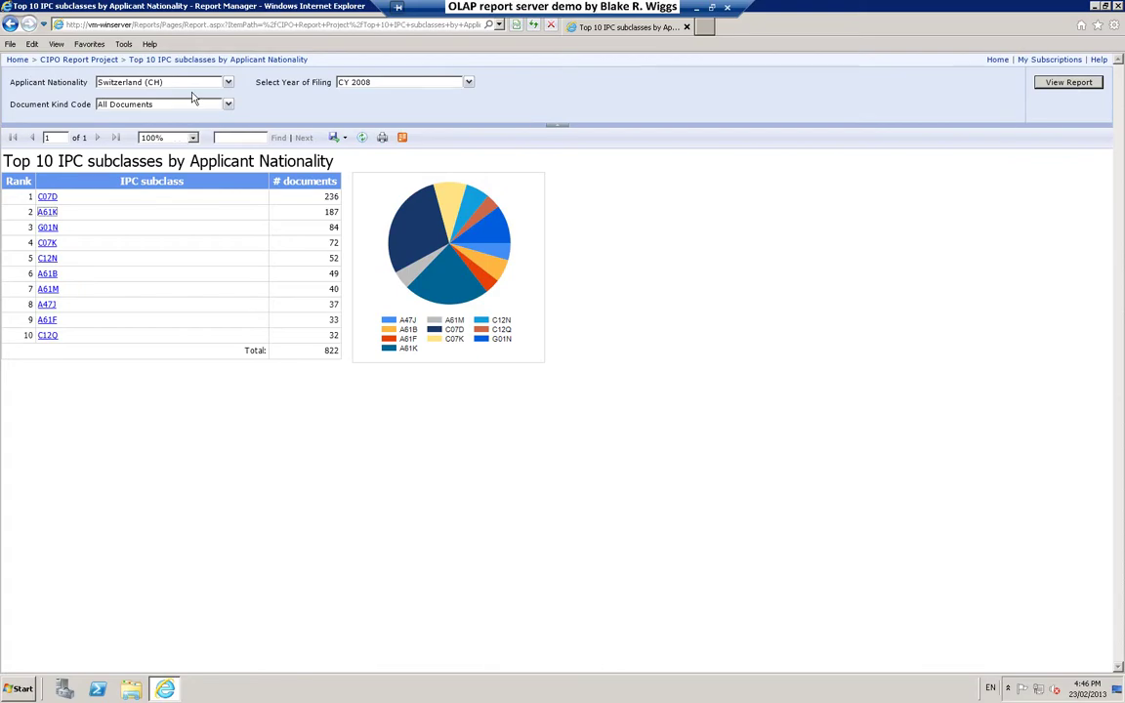
# Return to the CIPO Report Project folder and open Documents by IPC Classification
pyautogui.click(89, 60)
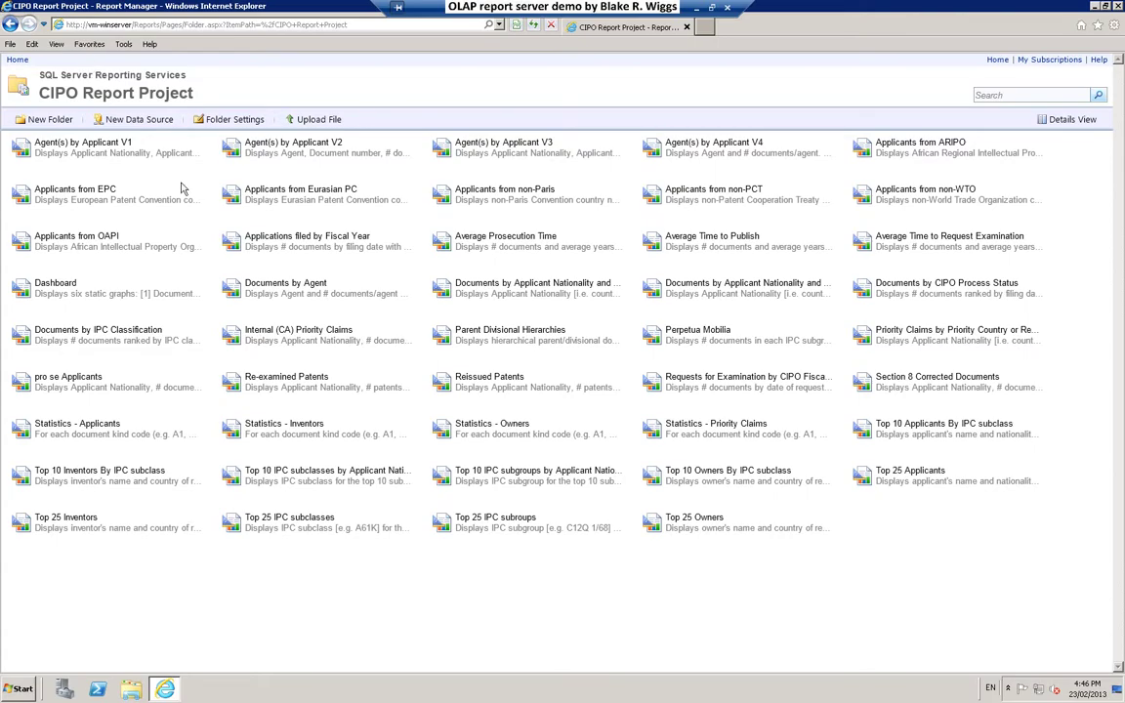
pyautogui.click(109, 330)
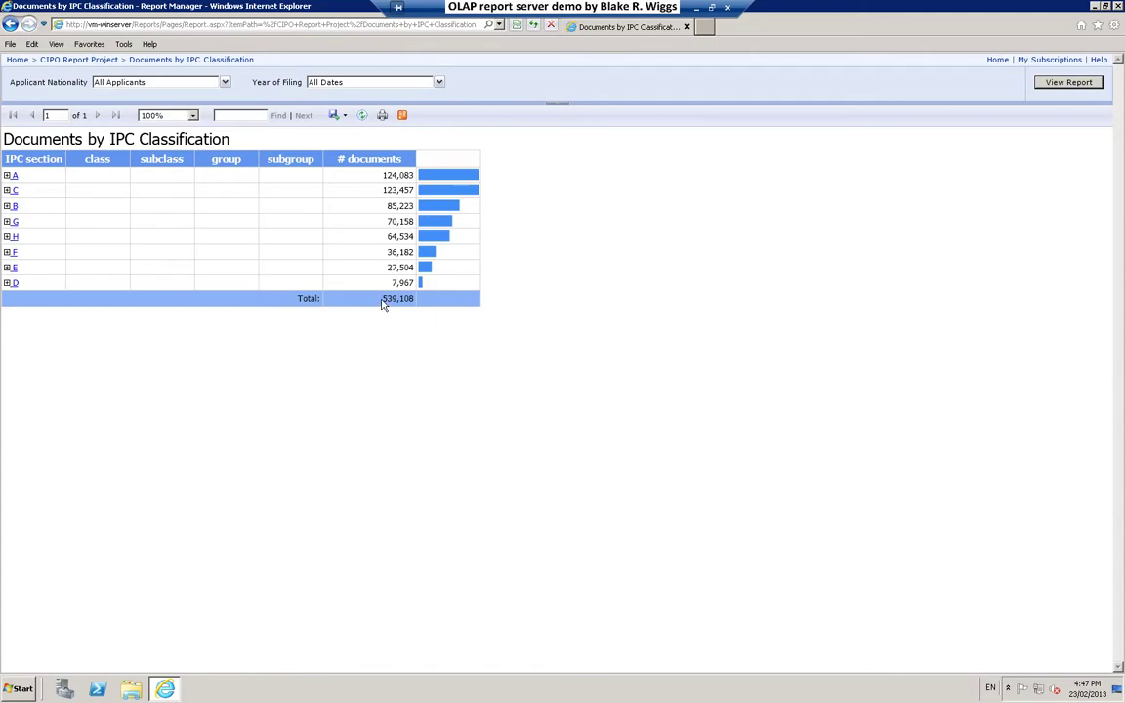
# Highlight the 539,108 grand total, then expand IPC section B into its classes
pyautogui.moveTo(383, 304); pyautogui.dragTo(411, 304)
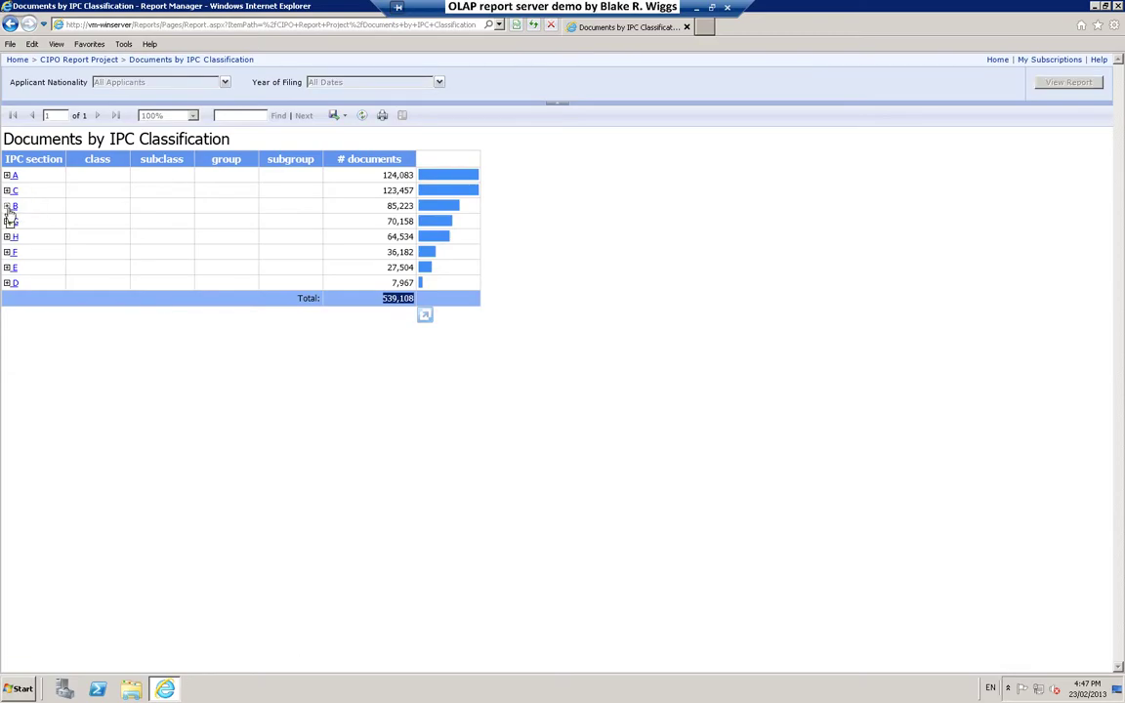
pyautogui.click(10, 221)
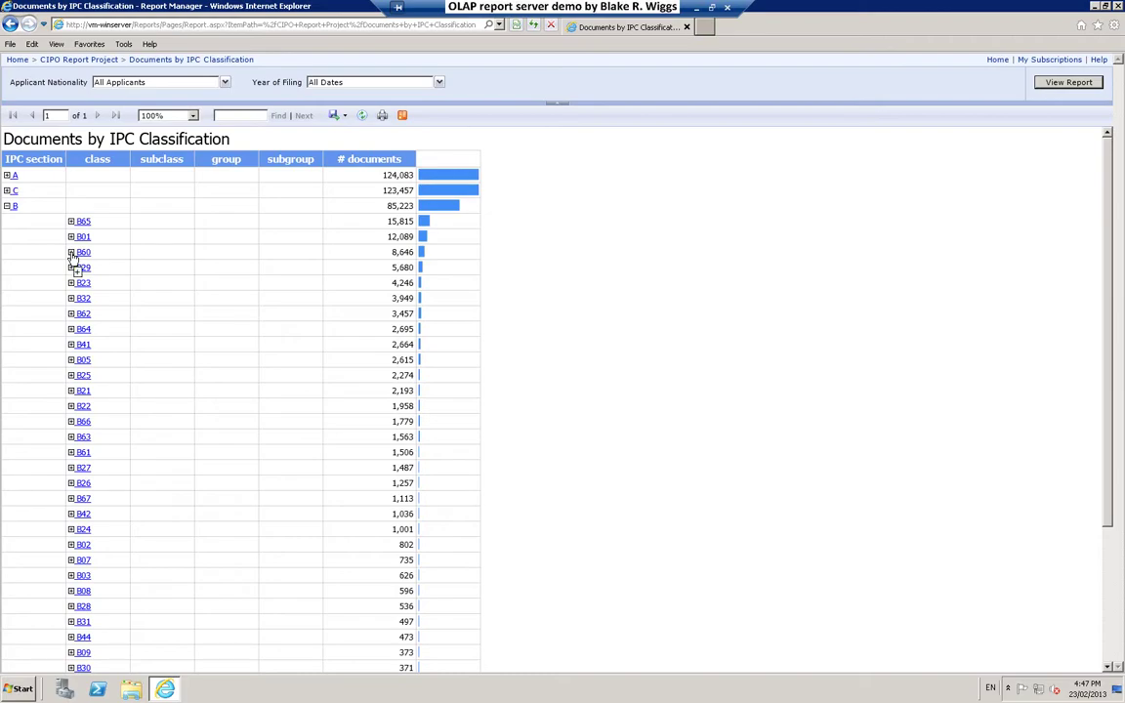
# Drill from class B60 through B60K down to B60K 6 subgroups and look up B60K 6/387 on WIPO
pyautogui.doubleClick(403, 252)
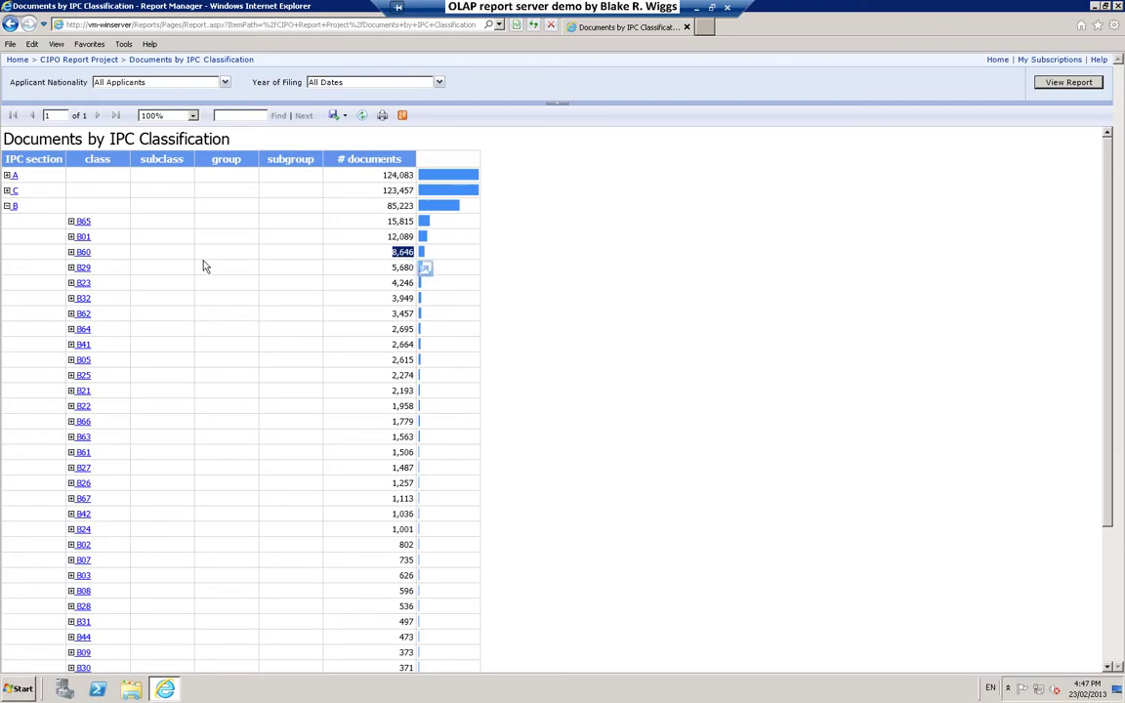
pyautogui.click(73, 269)
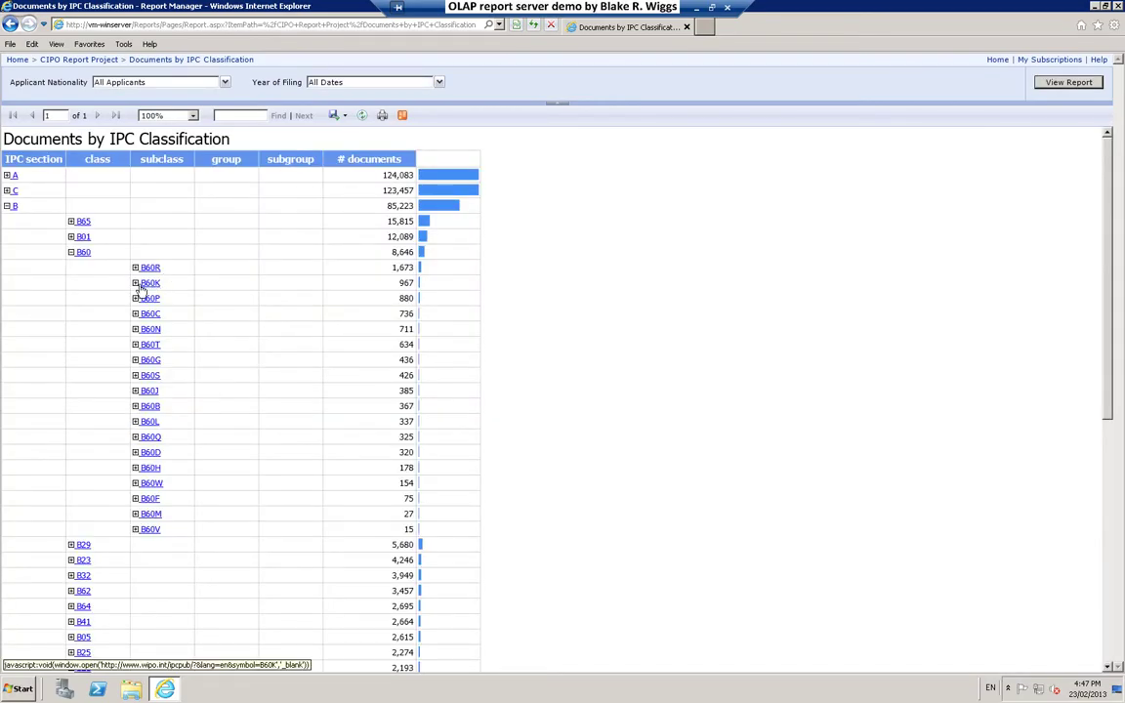
pyautogui.click(178, 285)
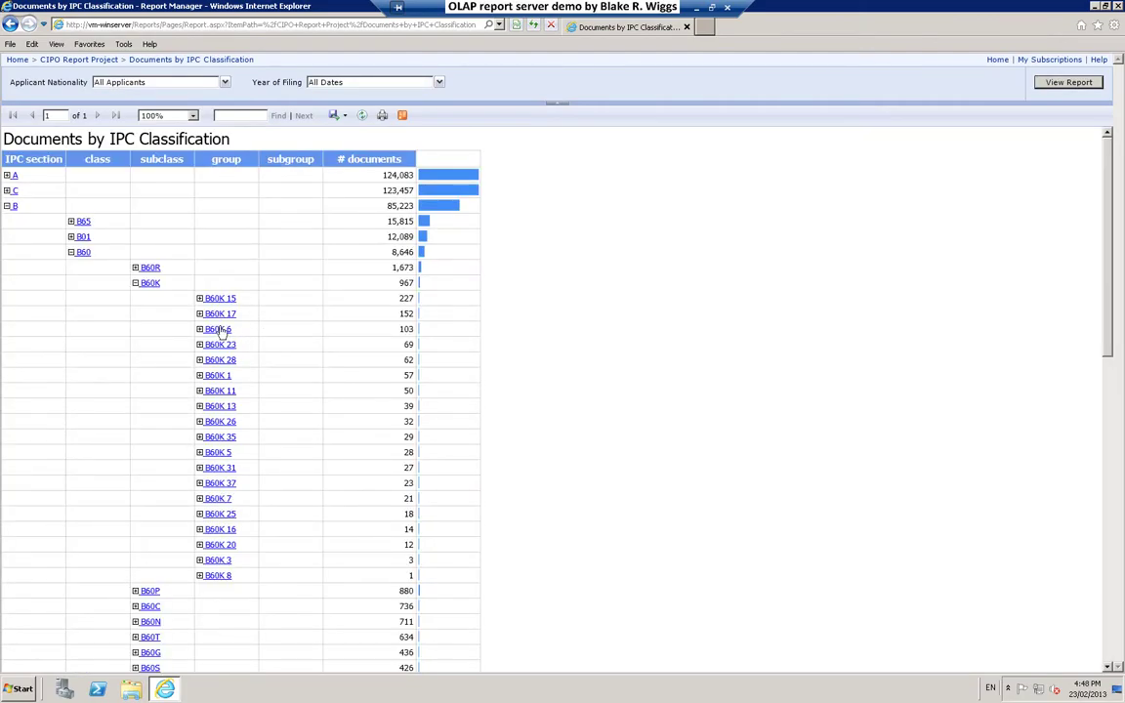
pyautogui.click(199, 331)
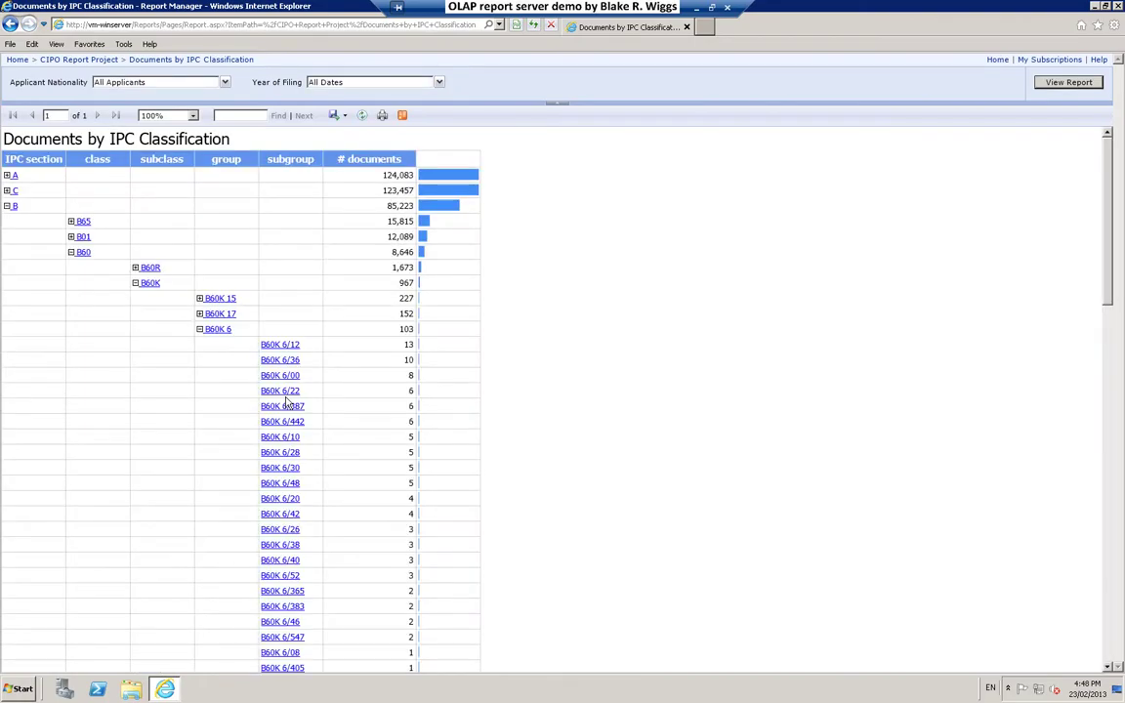
pyautogui.click(294, 409)
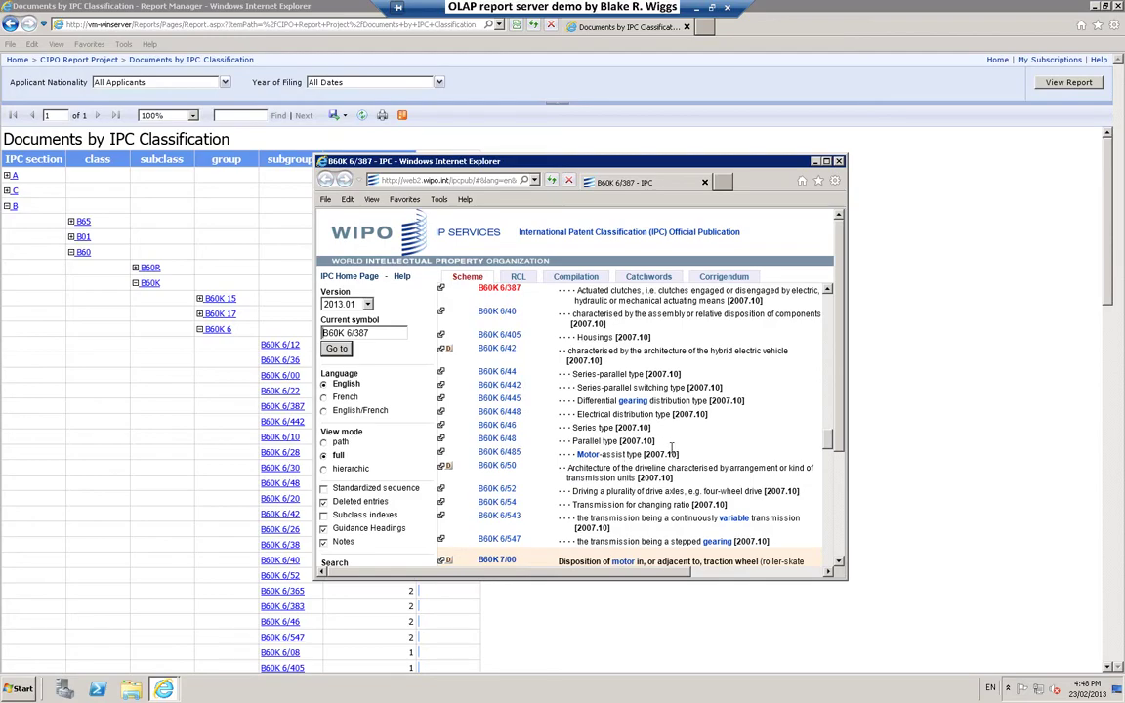
# Close the WIPO window showing the B60K 6/387 definition
pyautogui.click(838, 162)
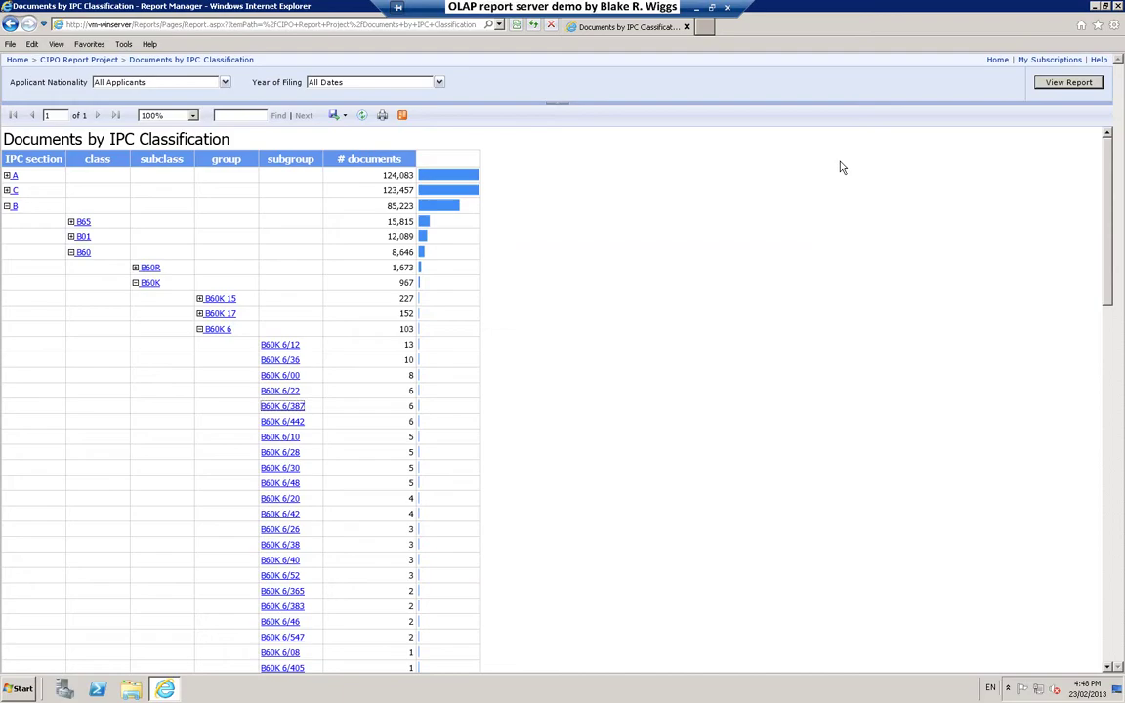
# Open the Internal (CA) Priority Claims report from the CIPO Report Project folder
pyautogui.click(78, 59)
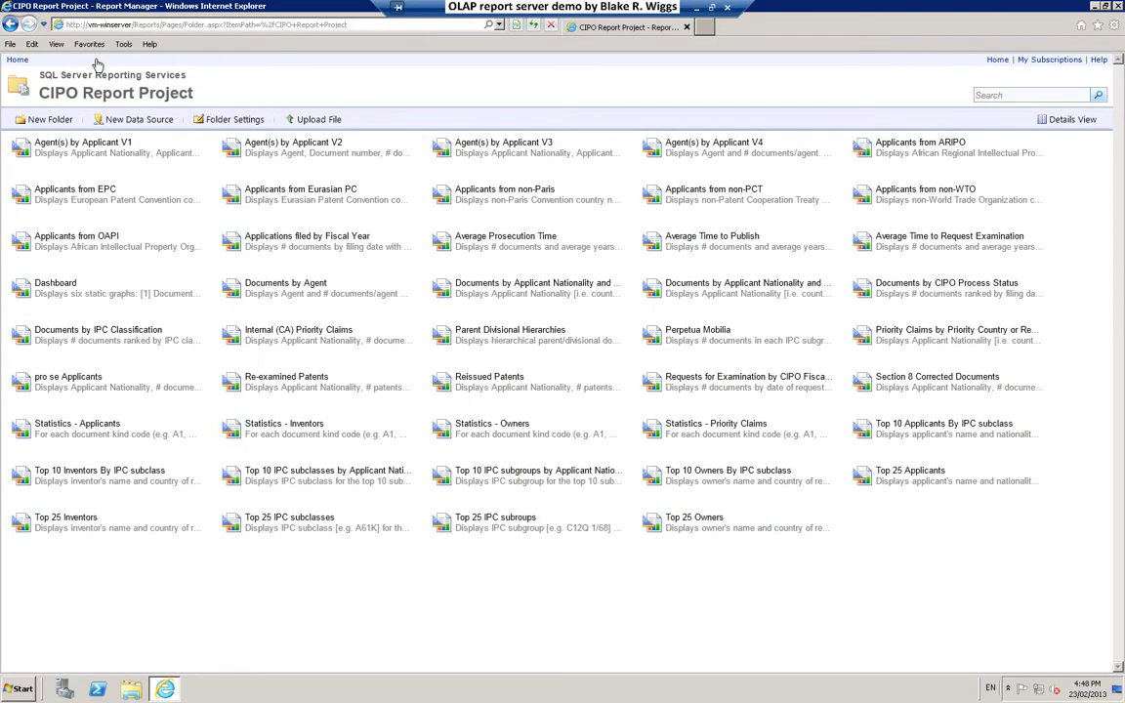
pyautogui.click(283, 332)
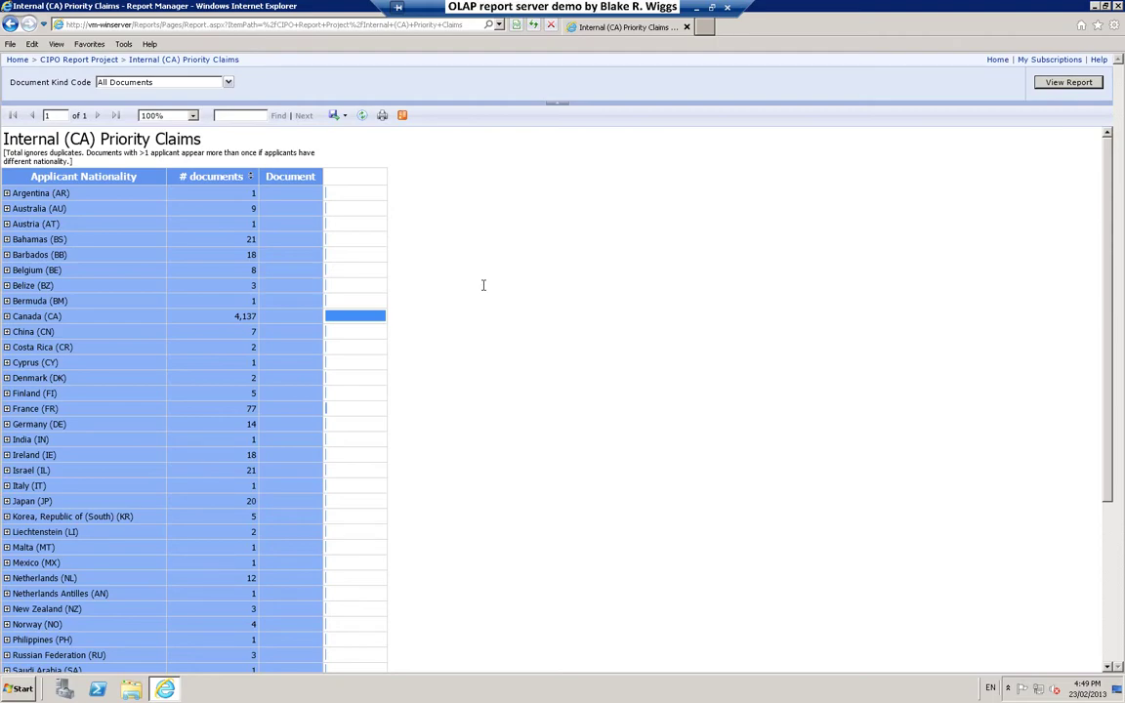
# Sort nationalities by # documents descending, then select Canada's 4,137 and United States' 195 counts
pyautogui.click(244, 195)
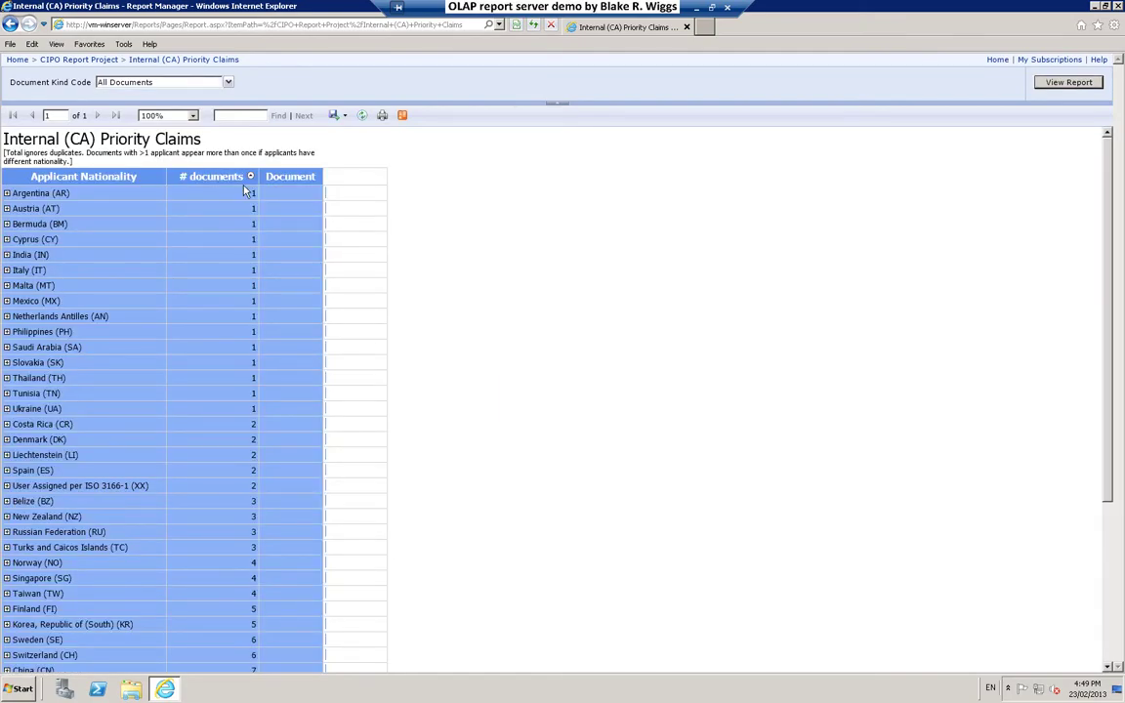
pyautogui.click(250, 177)
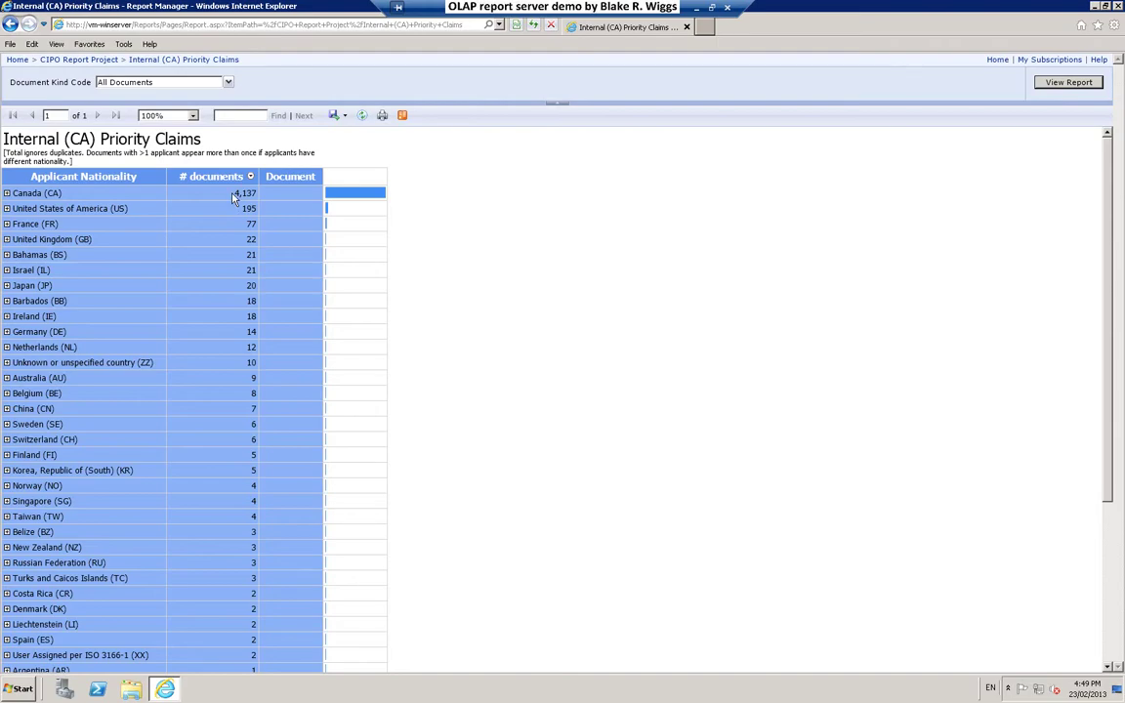
pyautogui.doubleClick(242, 194)
pyautogui.doubleClick(250, 209)
# Expand Ireland (IE) to list its 18 documents and open patent 2430937 A1's summary
pyautogui.click(8, 332)
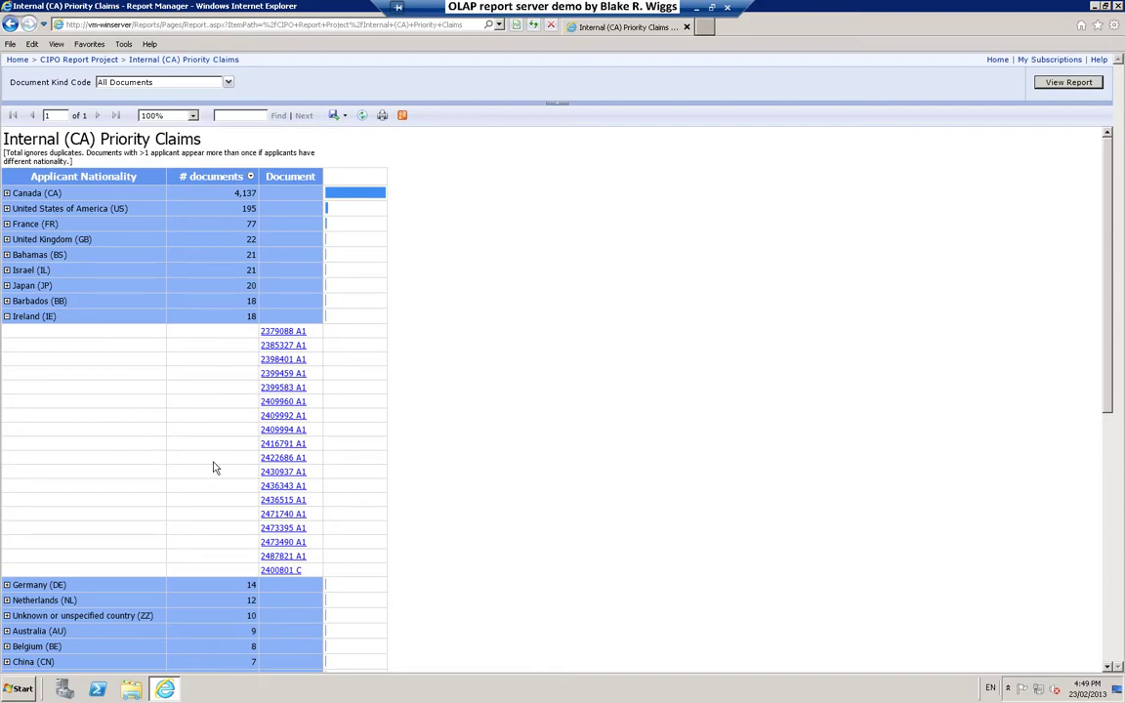
pyautogui.click(289, 476)
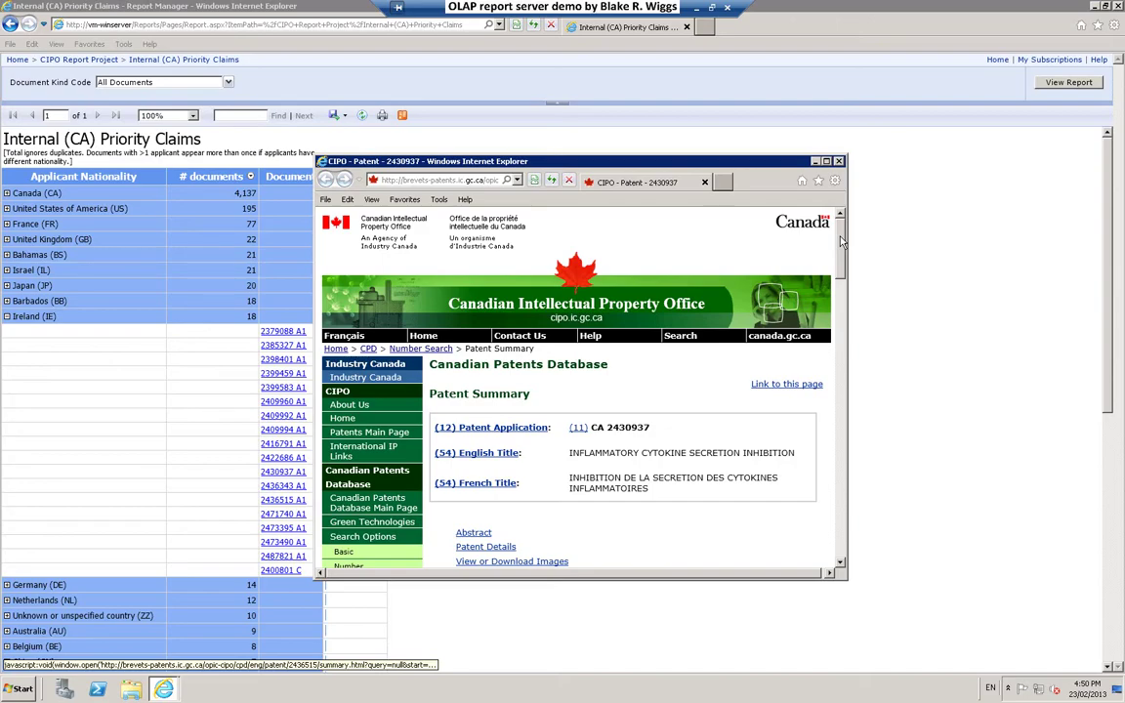
# Review patent 2430937's details, Irish applicant and priority data, then close its window
pyautogui.moveTo(842, 242); pyautogui.dragTo(835, 396)
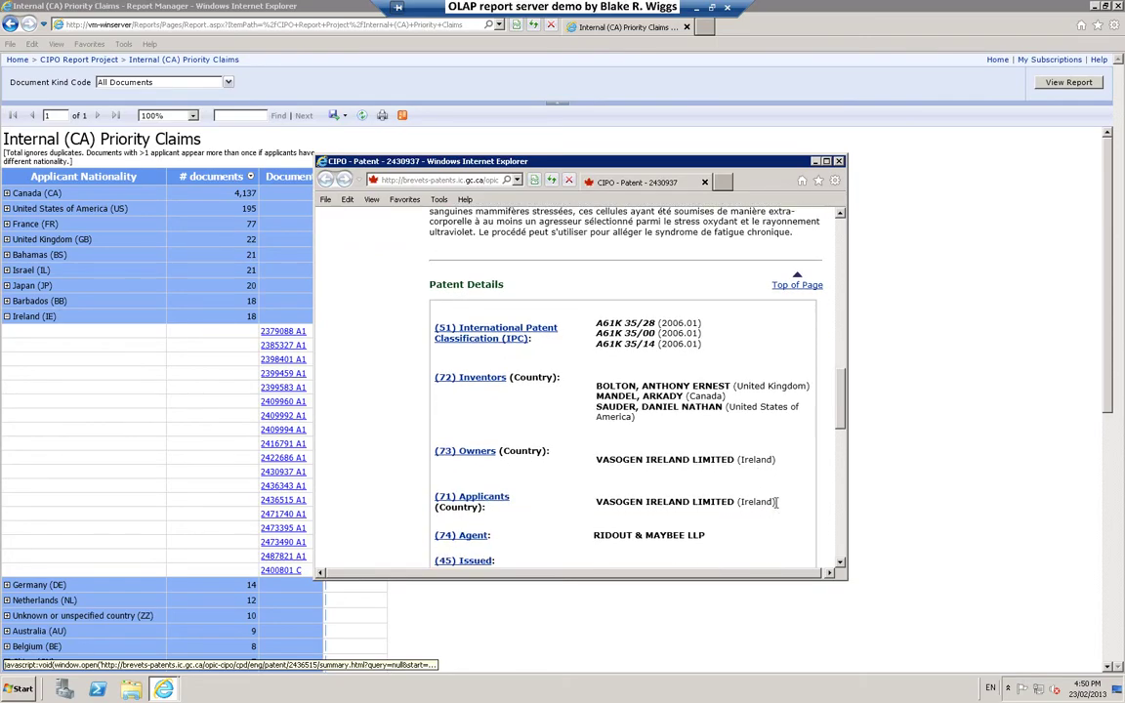
pyautogui.moveTo(777, 502); pyautogui.dragTo(594, 504)
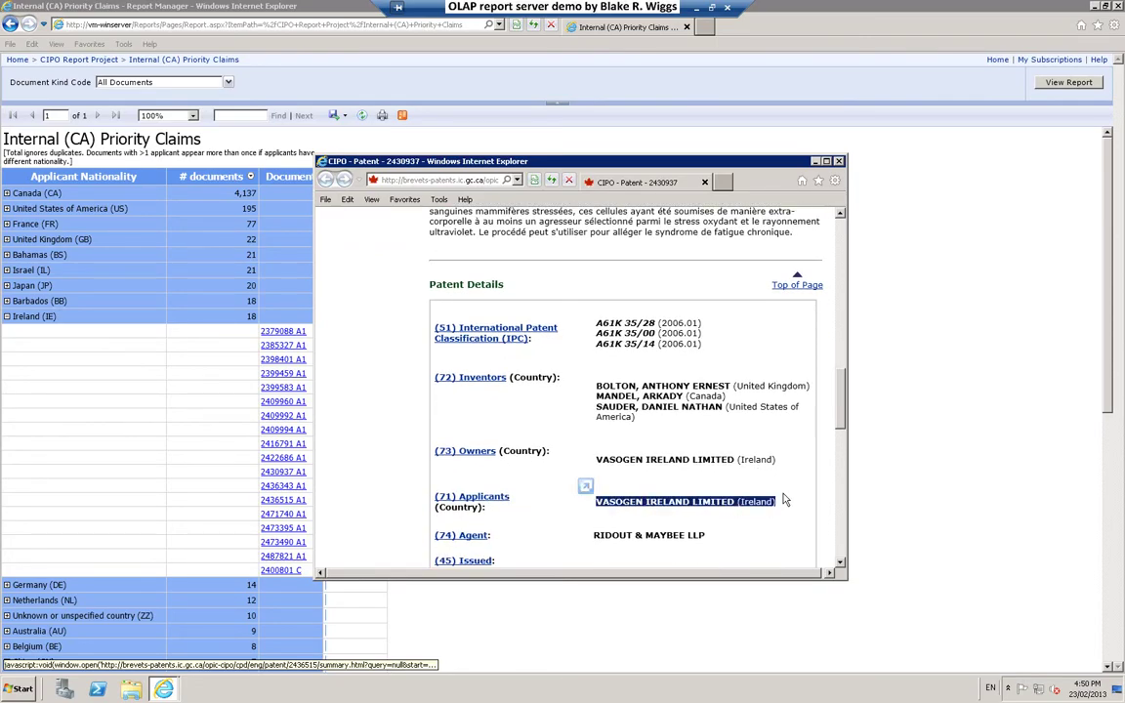
pyautogui.moveTo(838, 399); pyautogui.dragTo(497, 476)
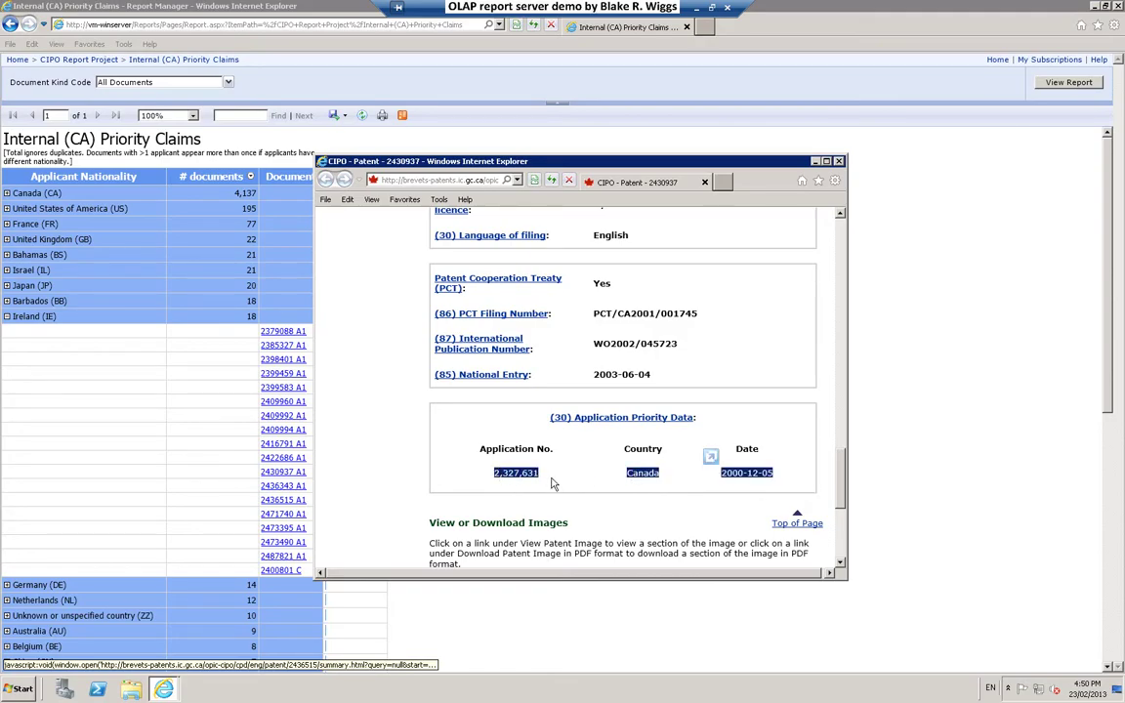
pyautogui.click(839, 163)
# Open the Average Prosecution Time report from the CIPO Report Project folder
pyautogui.click(99, 61)
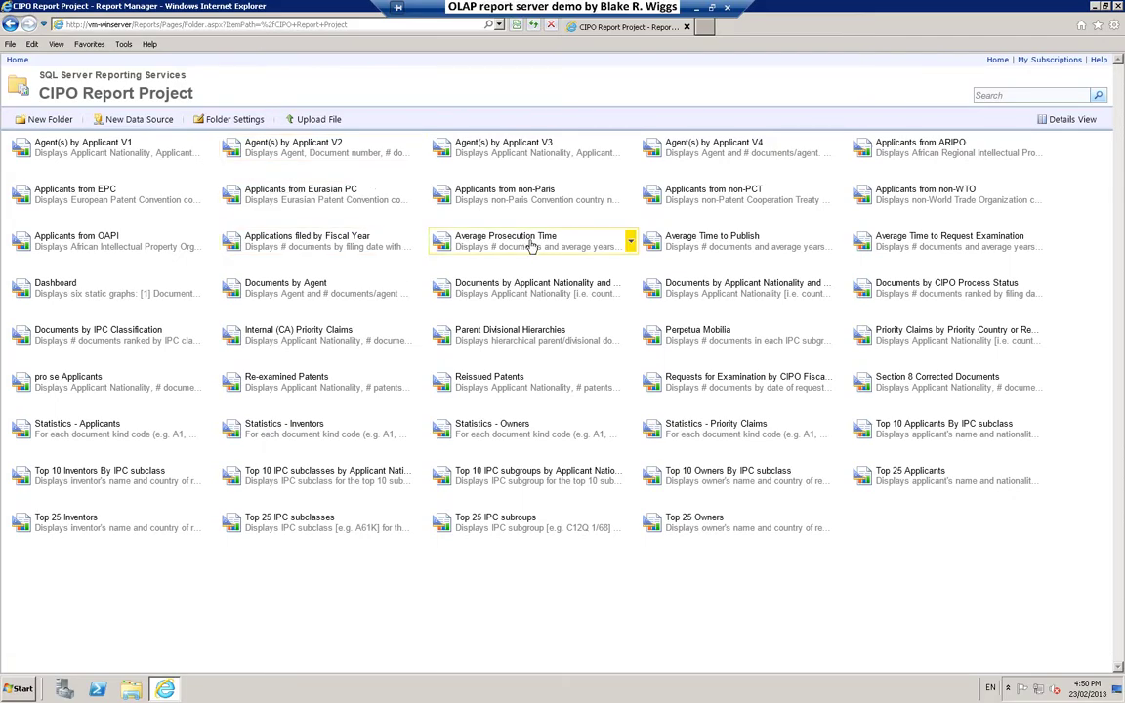
pyautogui.click(444, 255)
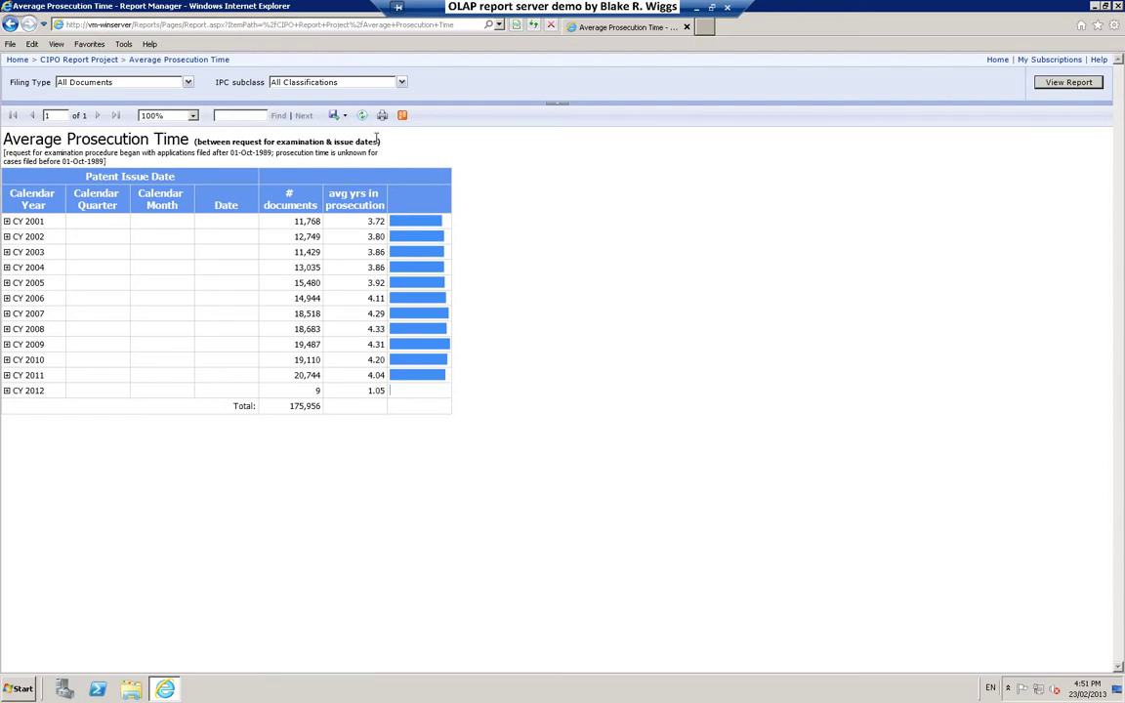
# Expand CY 2009 to Q2, then May, showing weekly issue dates like 2009-05-05
pyautogui.moveTo(377, 141); pyautogui.dragTo(220, 153)
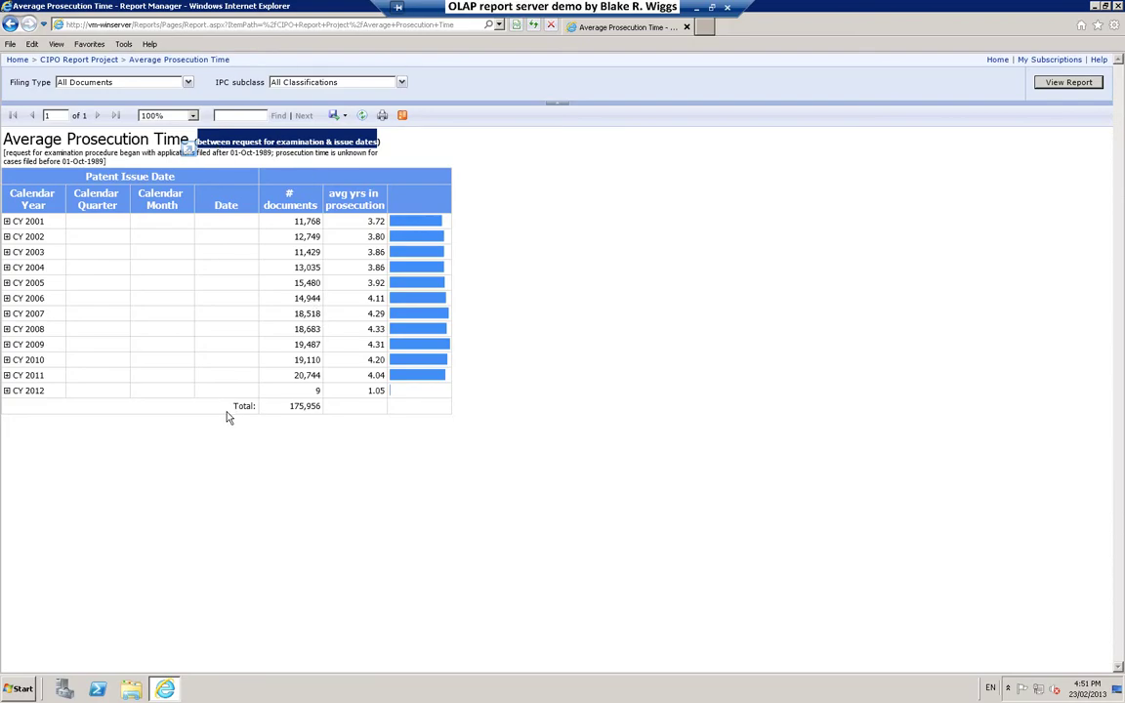
pyautogui.click(7, 345)
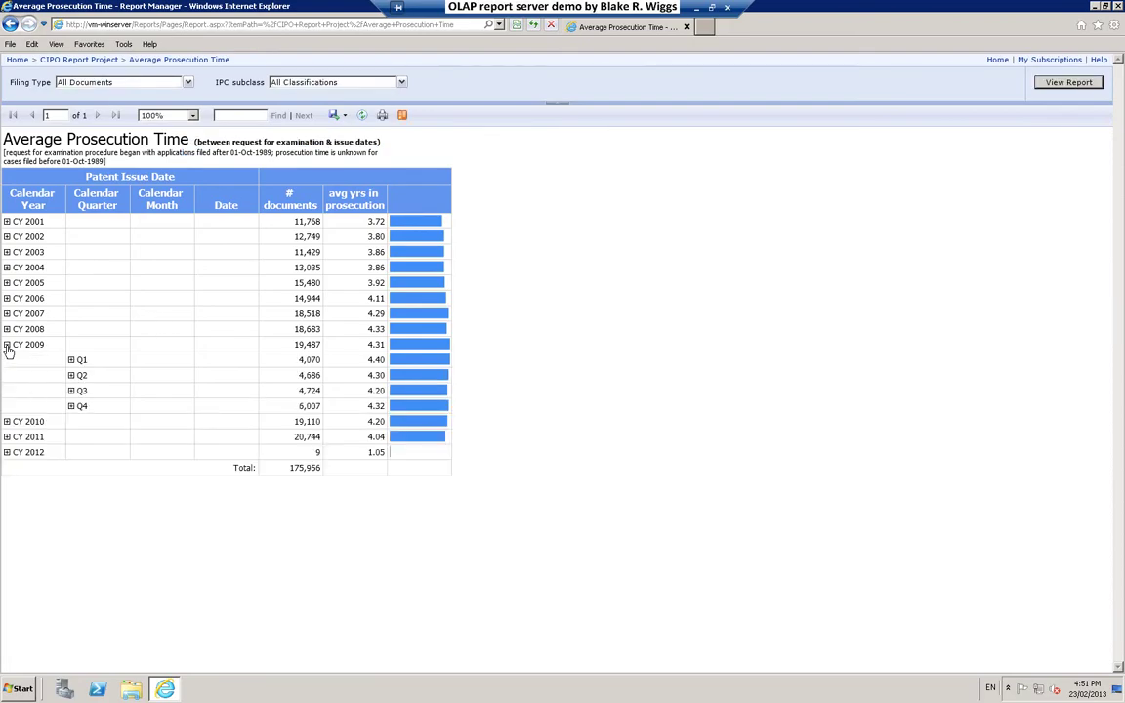
pyautogui.click(71, 375)
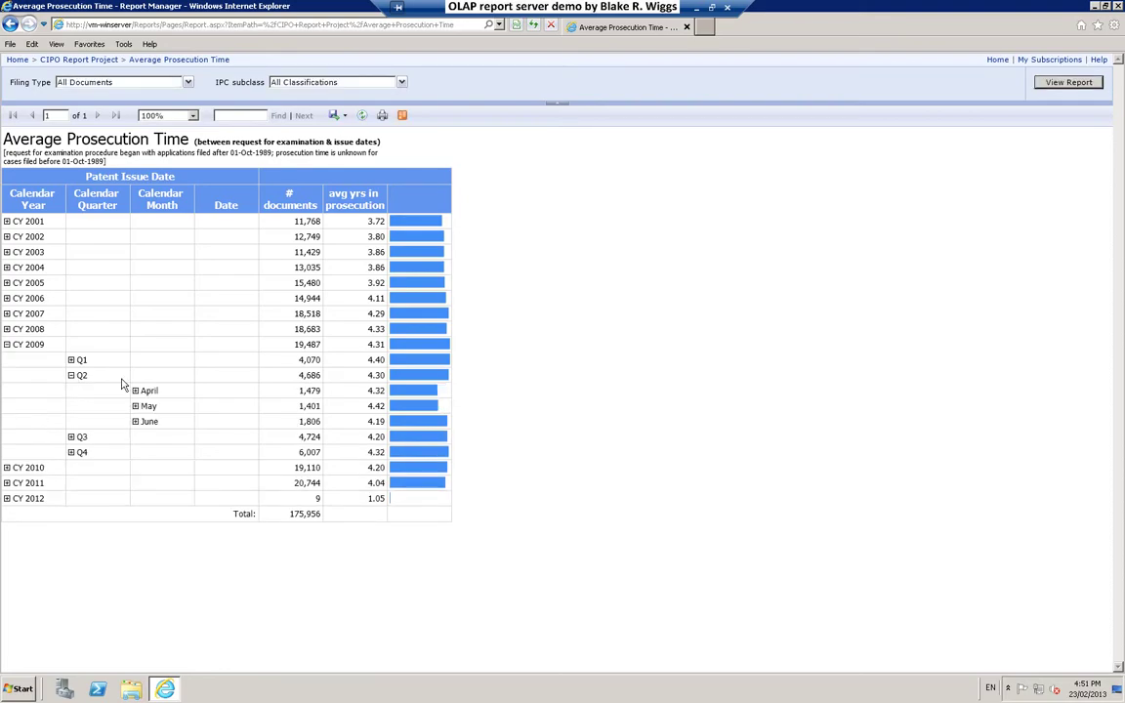
pyautogui.click(135, 406)
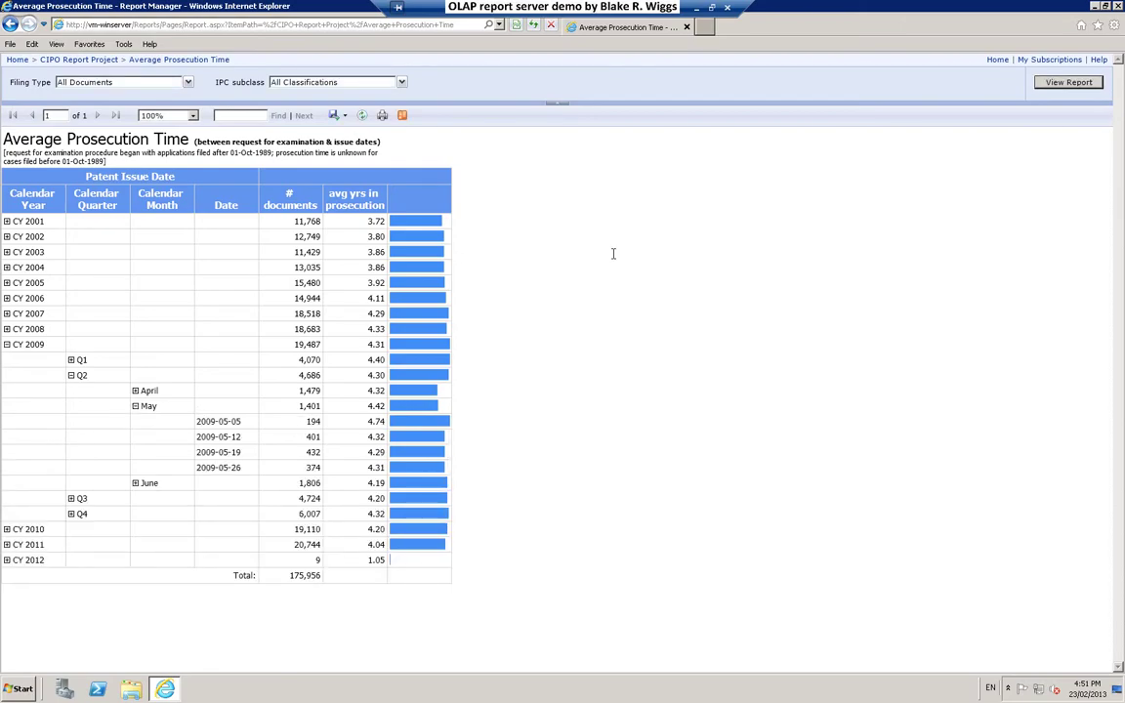
# Set the IPC subclass filter to C07K only, clearing All Classifications
pyautogui.click(402, 83)
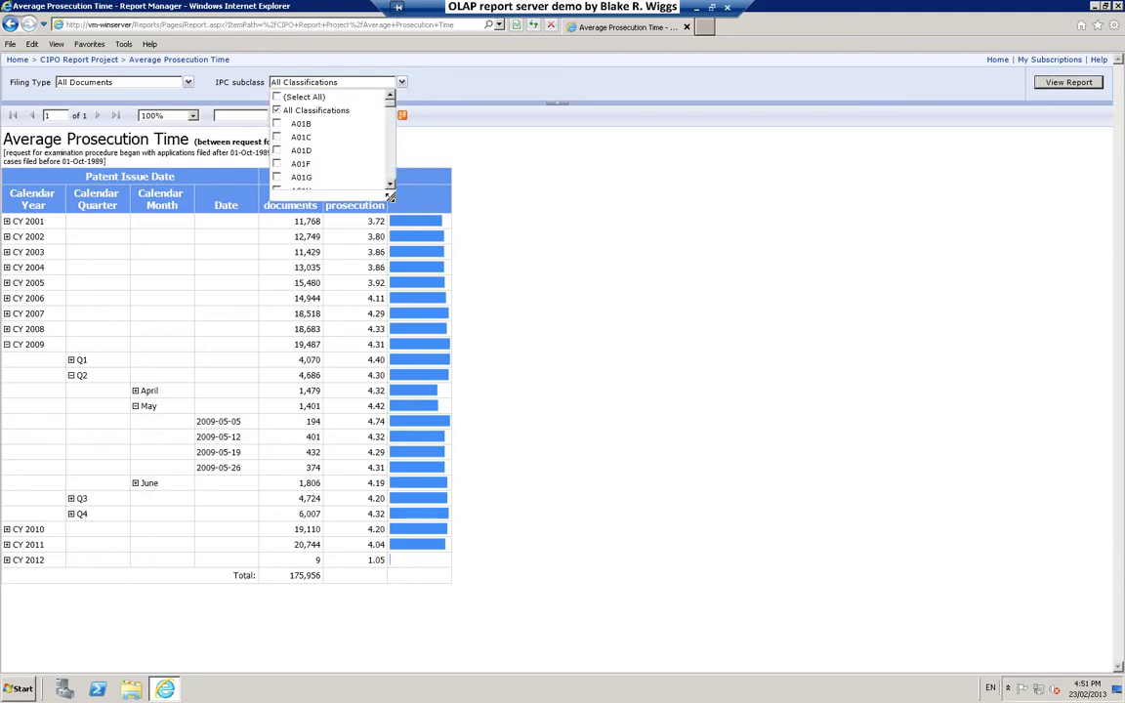
pyautogui.moveTo(394, 195); pyautogui.dragTo(540, 388)
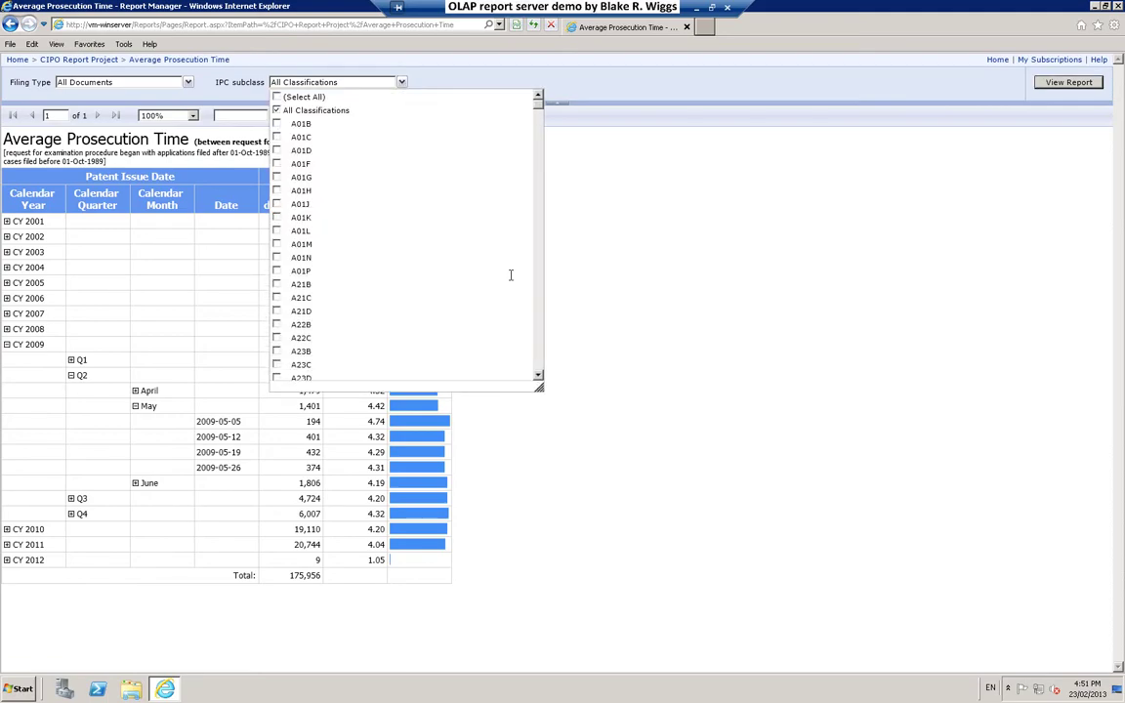
pyautogui.click(276, 110)
pyautogui.moveTo(537, 103); pyautogui.dragTo(547, 220)
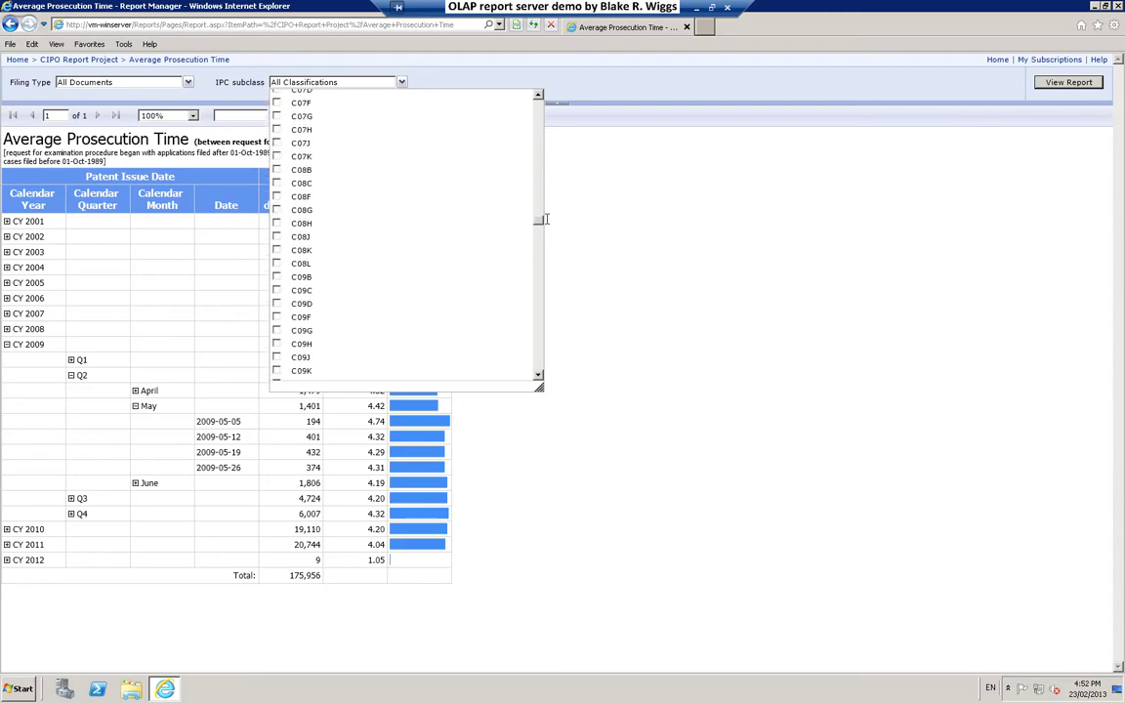
pyautogui.click(302, 159)
pyautogui.click(655, 92)
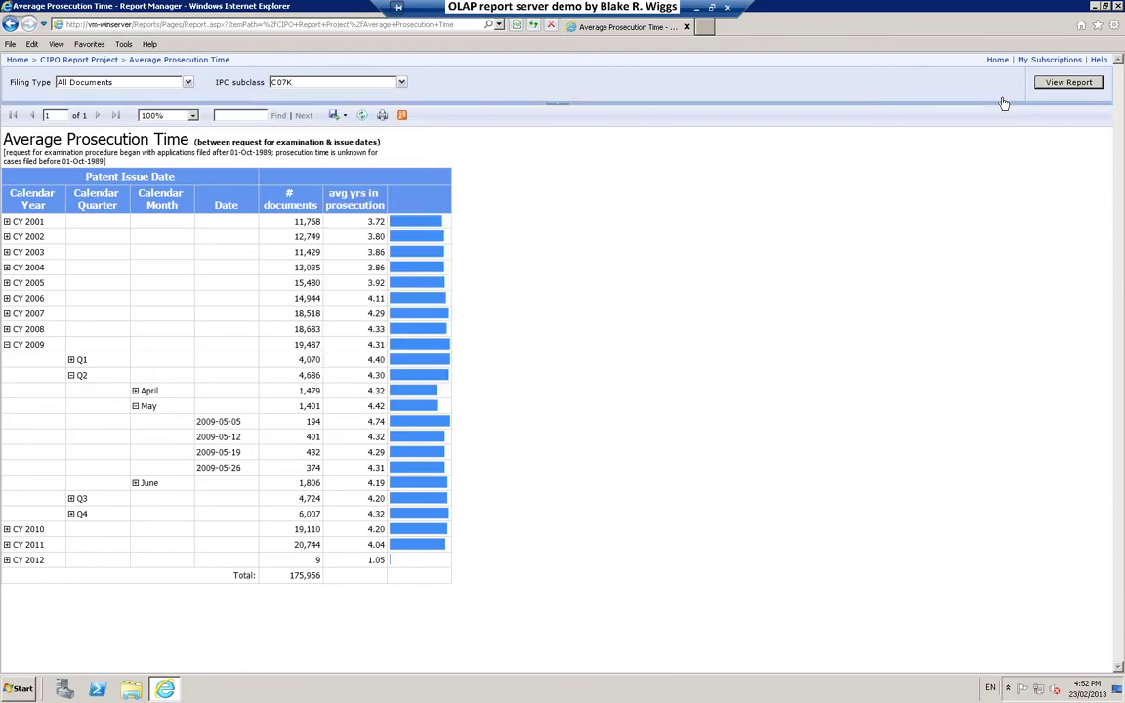
# Rerun the report for C07K and expand CY 2009's Q2 into months
pyautogui.click(1036, 82)
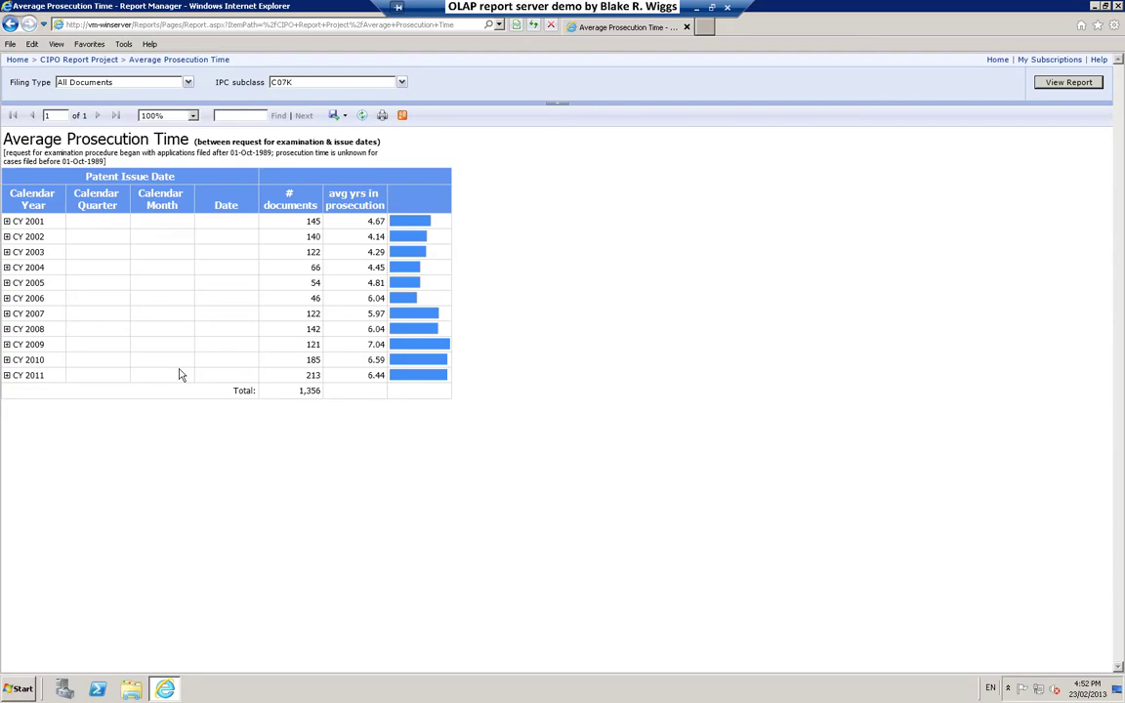
pyautogui.click(7, 360)
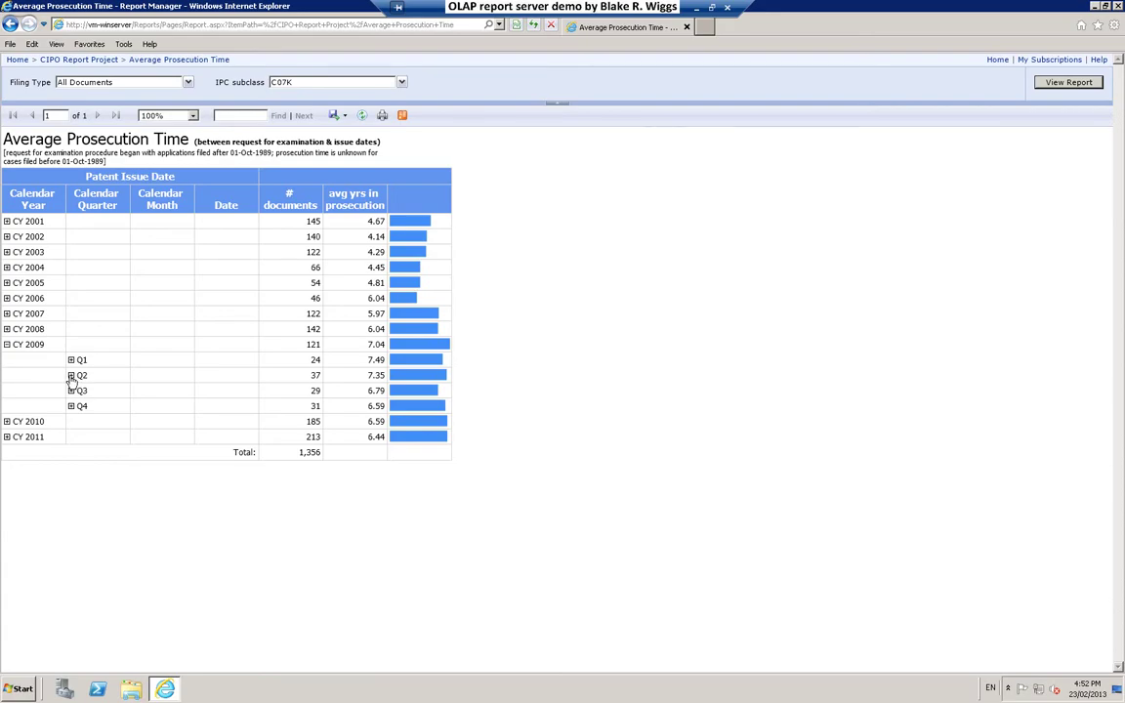
pyautogui.click(70, 375)
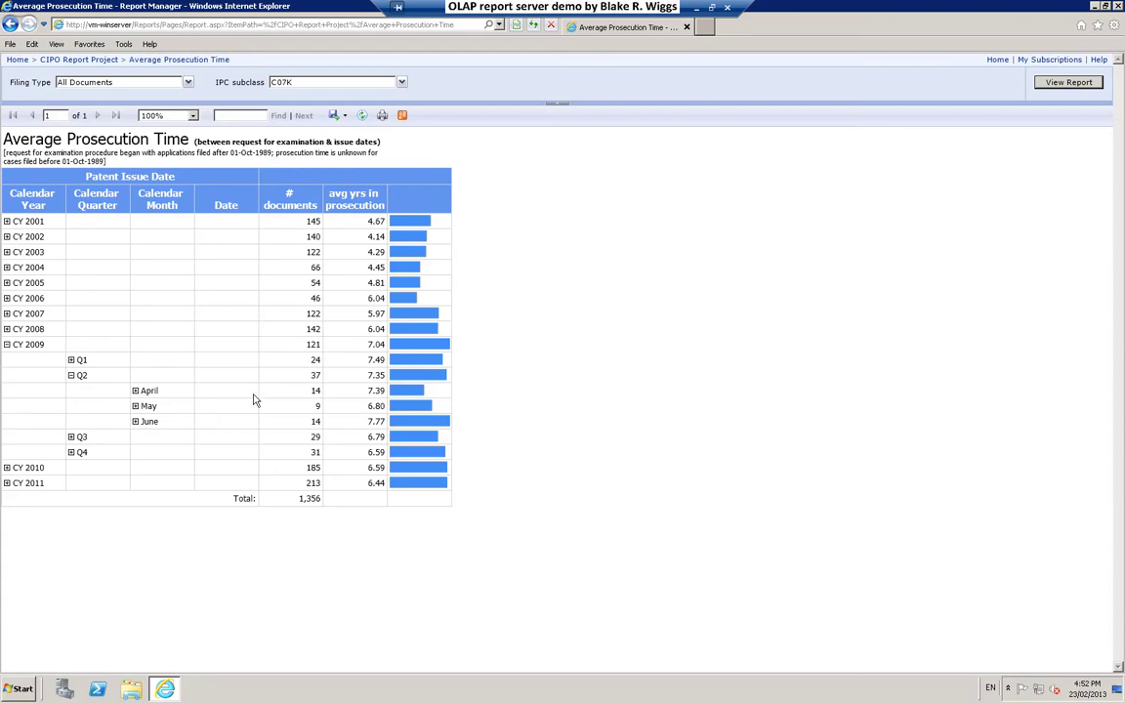
# Change the IPC subclass filter from C07K to E04B
pyautogui.click(402, 84)
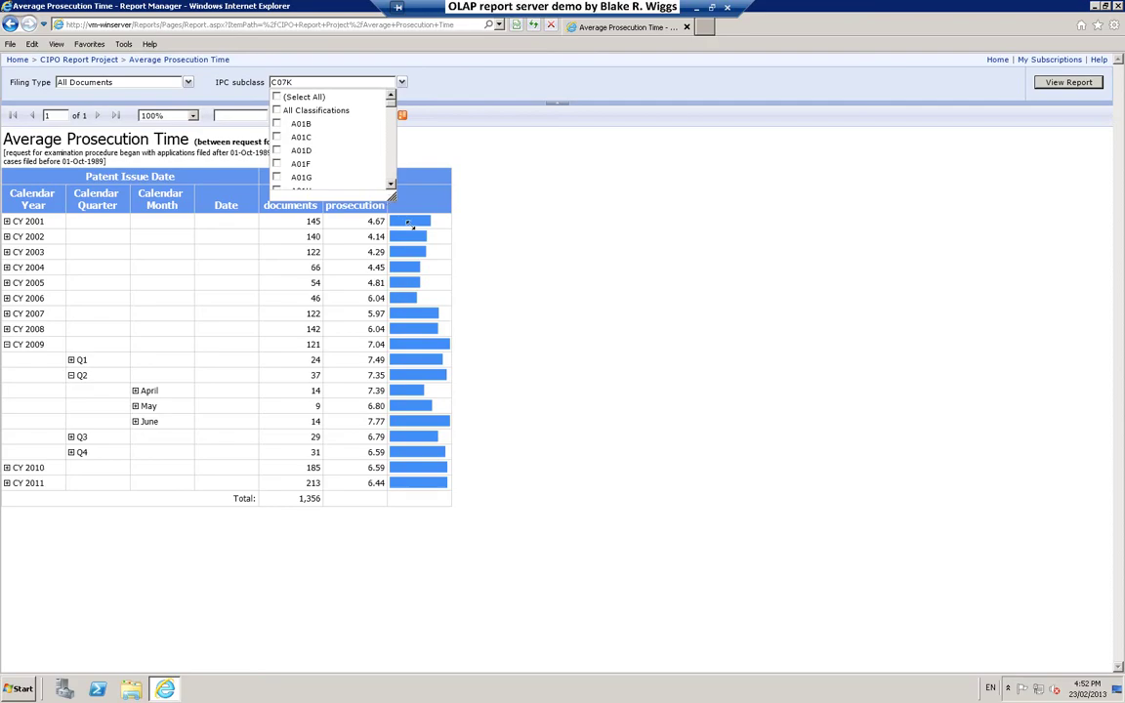
pyautogui.moveTo(390, 197); pyautogui.dragTo(500, 346)
pyautogui.moveTo(500, 109); pyautogui.dragTo(500, 240)
pyautogui.click(276, 220)
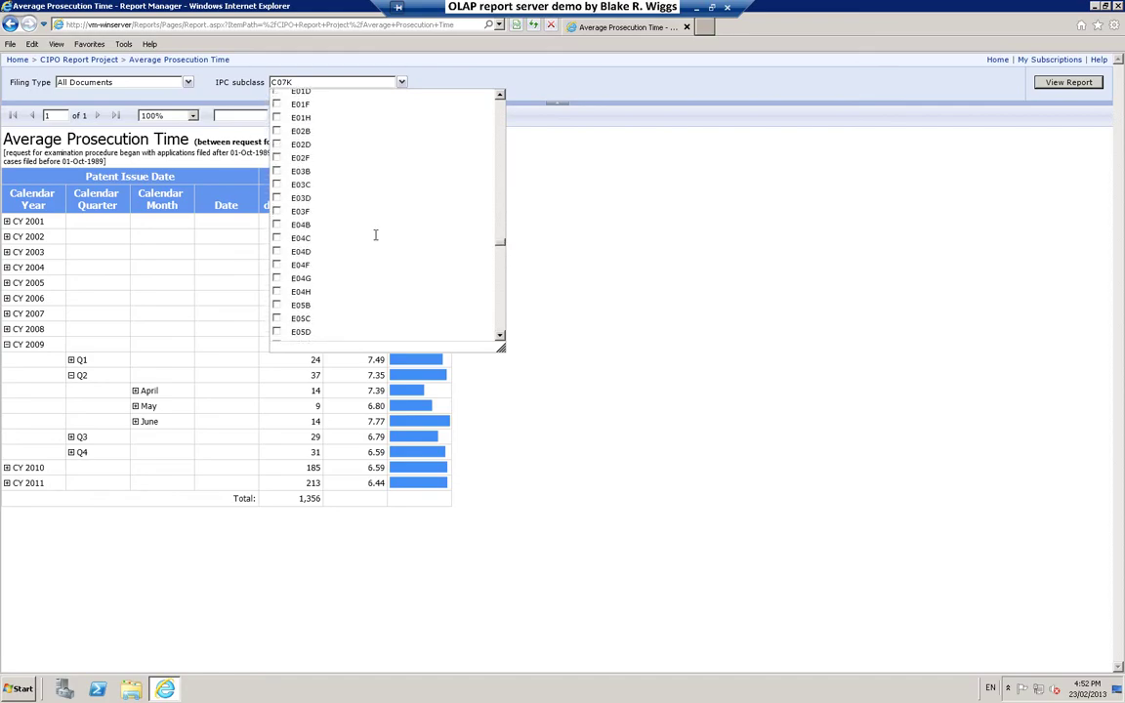
pyautogui.click(277, 225)
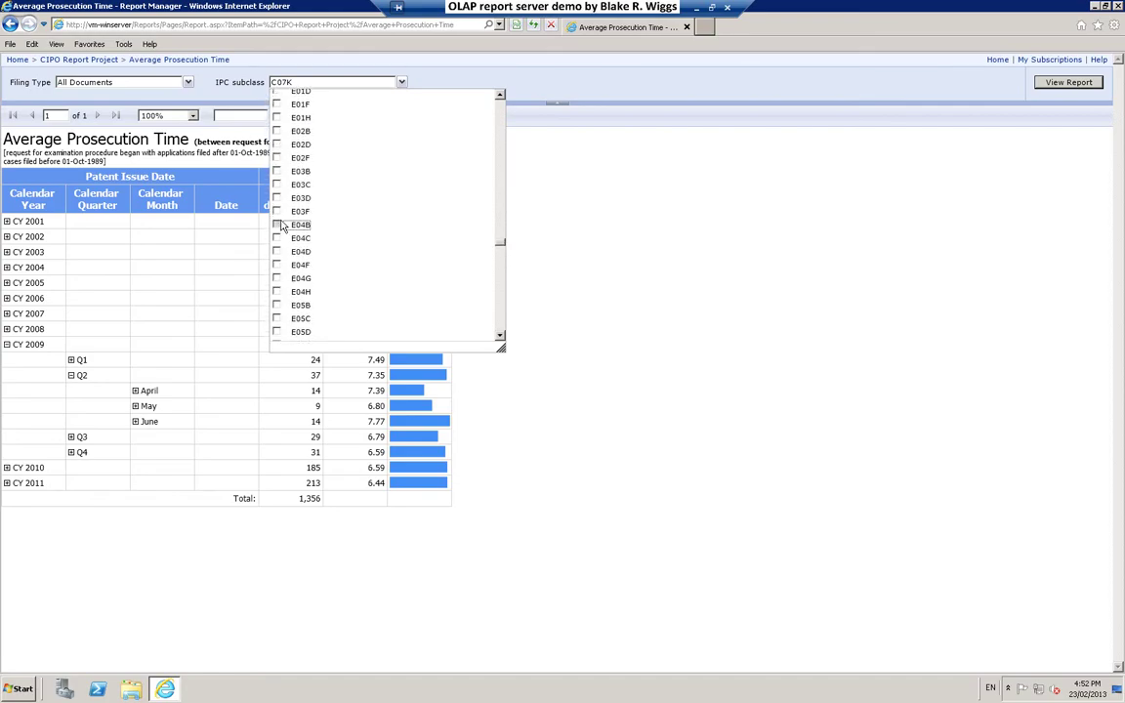
pyautogui.click(528, 92)
# Rerun the report for E04B and drill CY 2009 down to May's weekly dates
pyautogui.click(1040, 83)
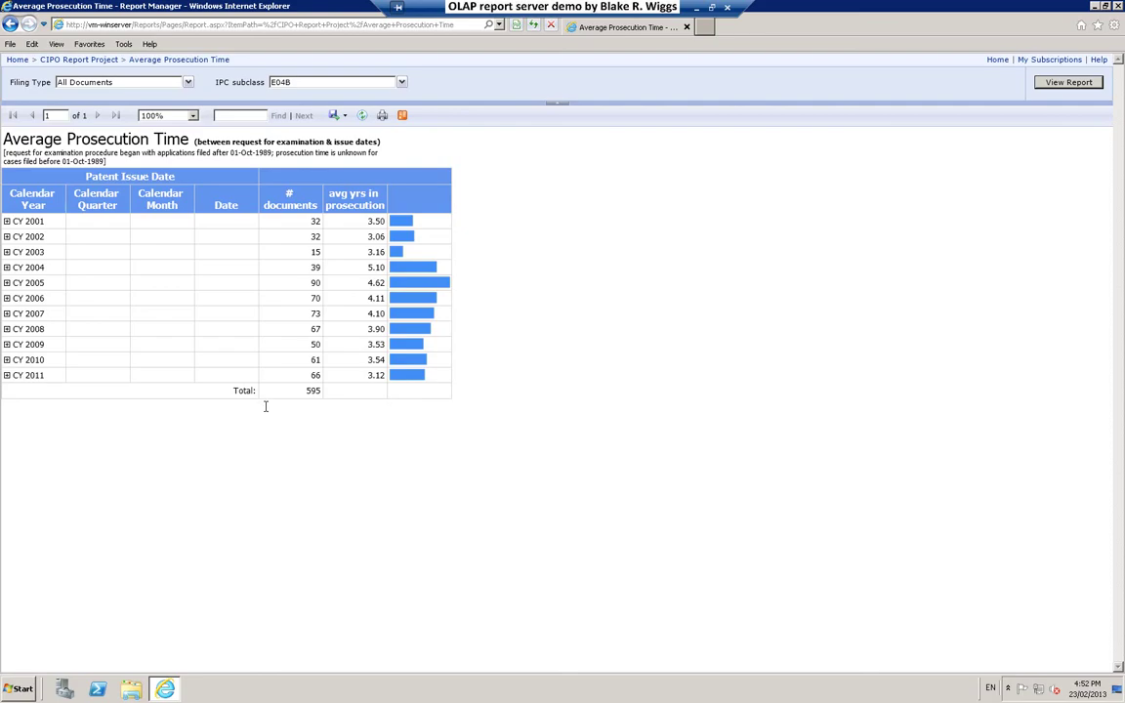
pyautogui.click(6, 344)
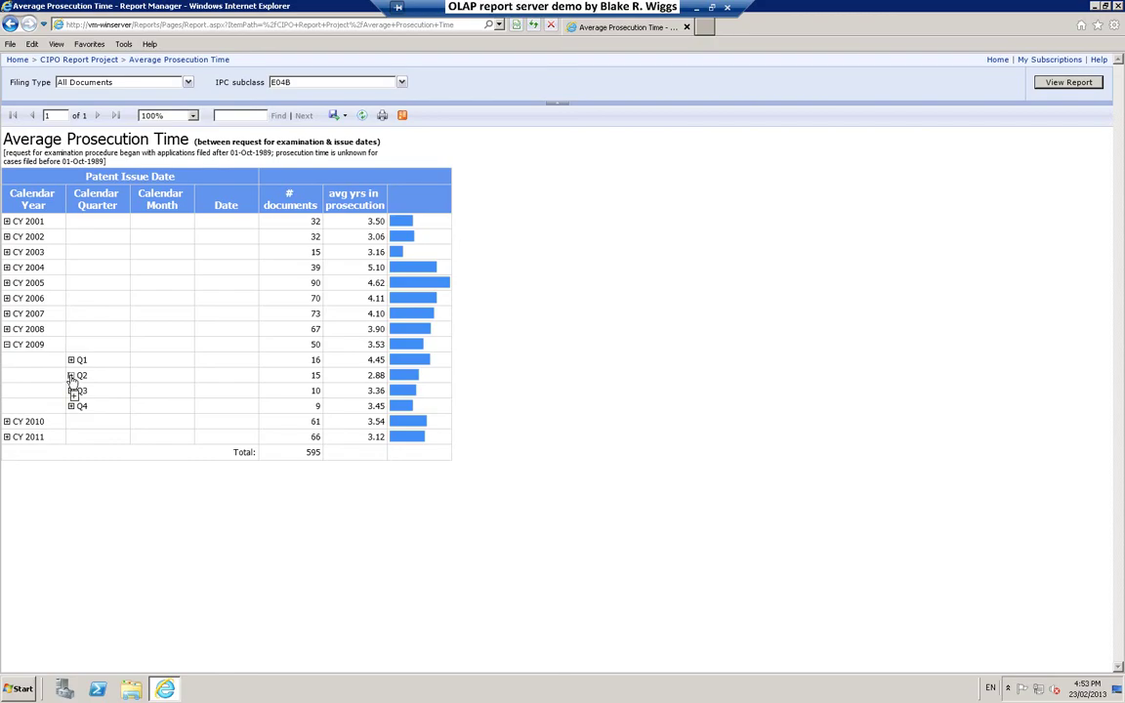
pyautogui.click(72, 376)
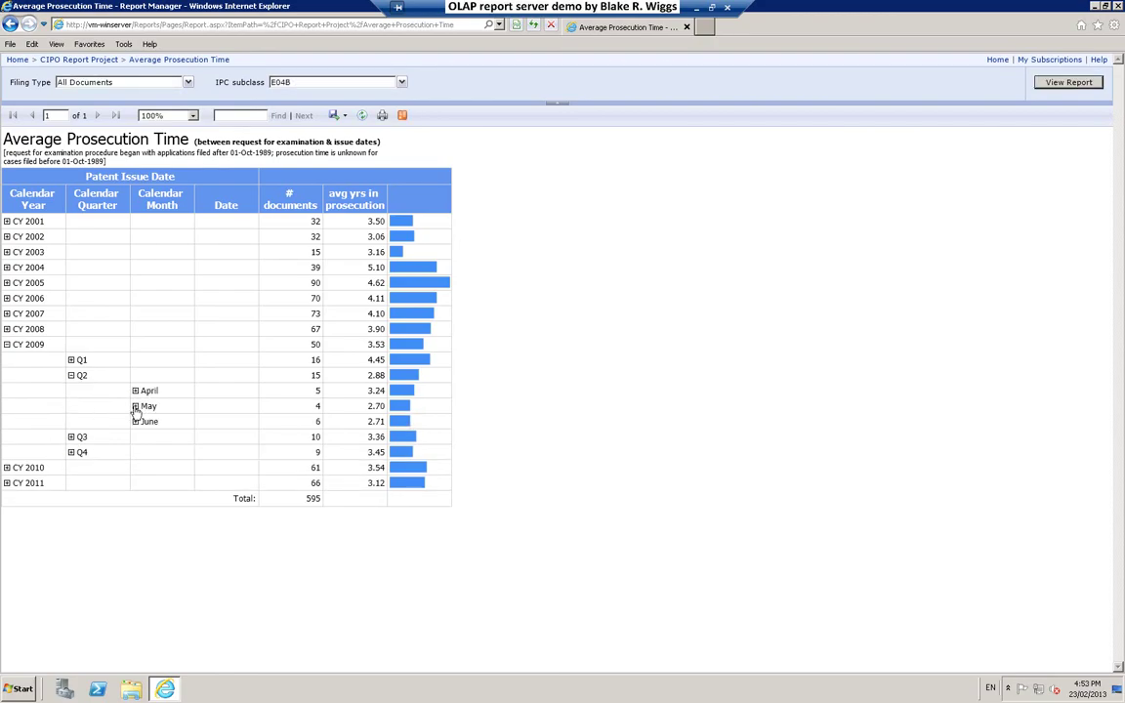
pyautogui.click(136, 407)
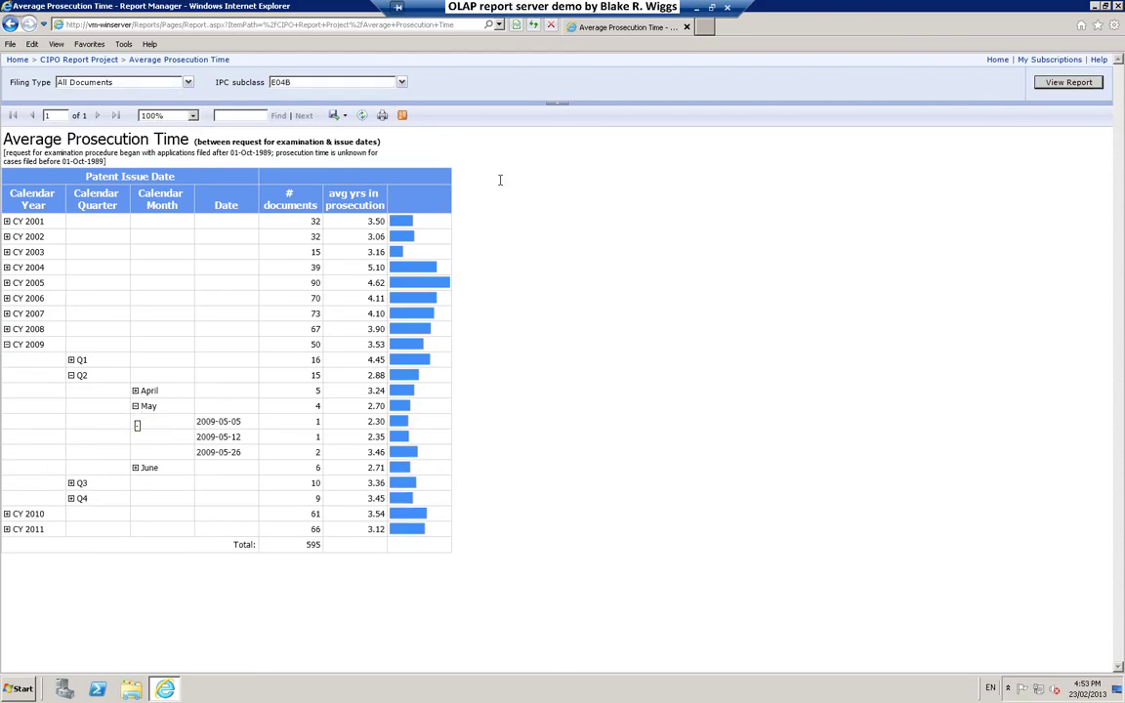
# Return to the CIPO Report Project folder via the breadcrumb
pyautogui.click(78, 58)
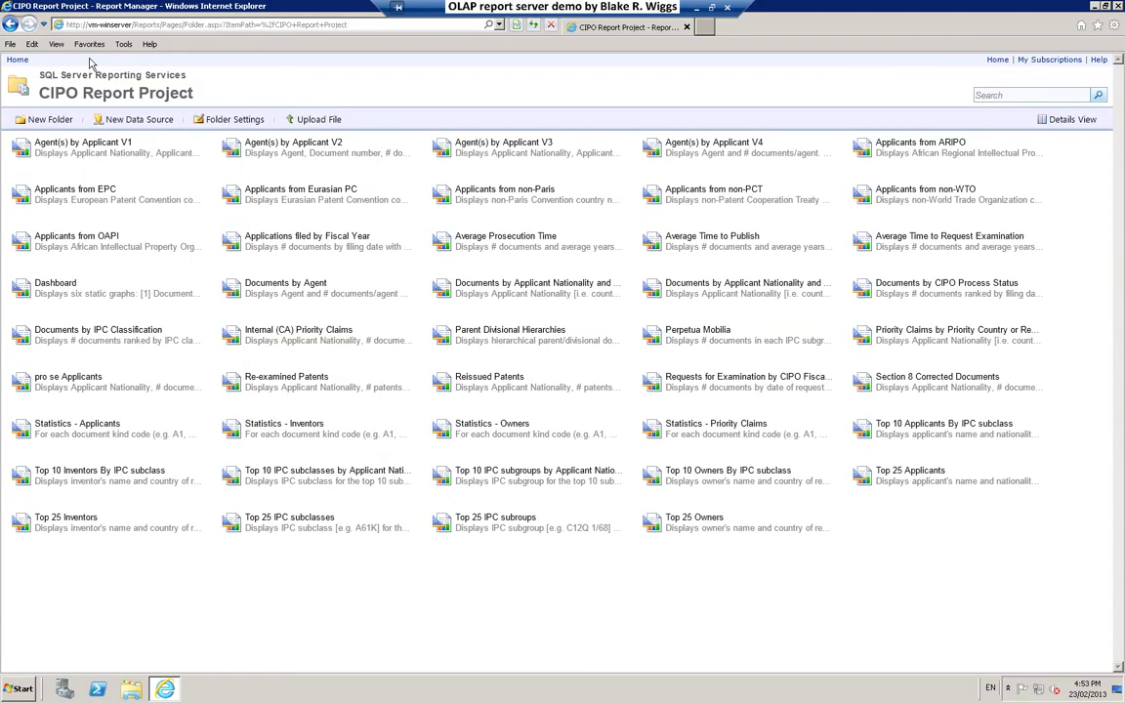